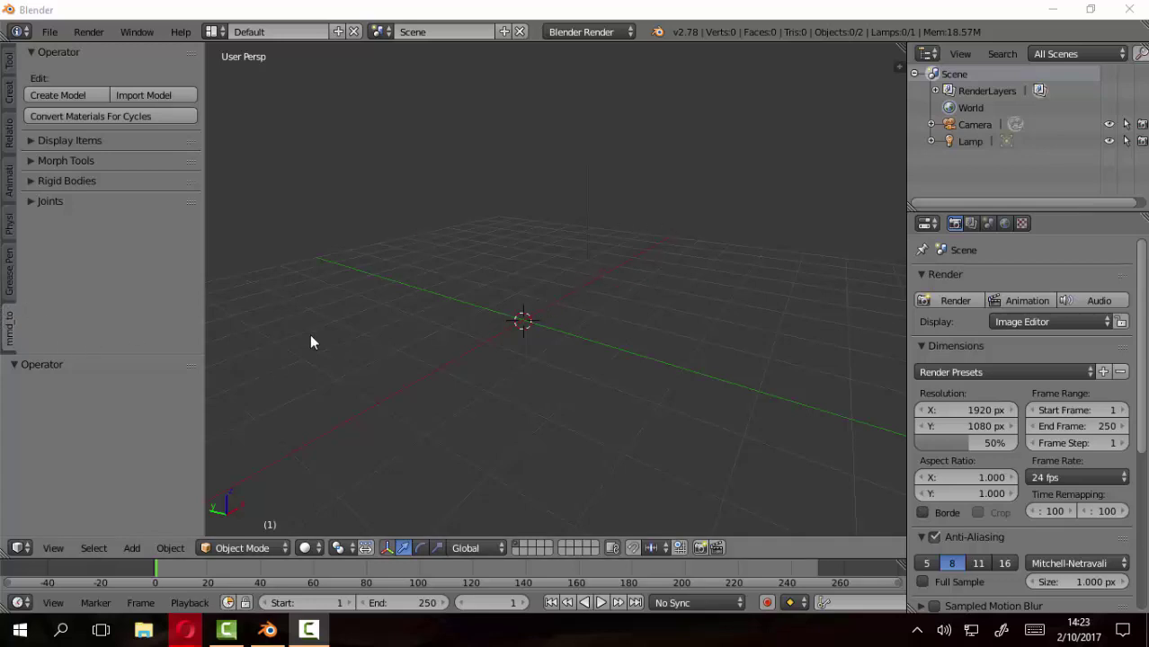
Open the MMD model import browser at the Modelos Nuevos bookmark and scroll its folders
{"action": "left_click", "coordinate": [145, 96]}
{"action": "scroll", "coordinate": [79, 282], "scroll_direction": "down", "scroll_amount": 5}
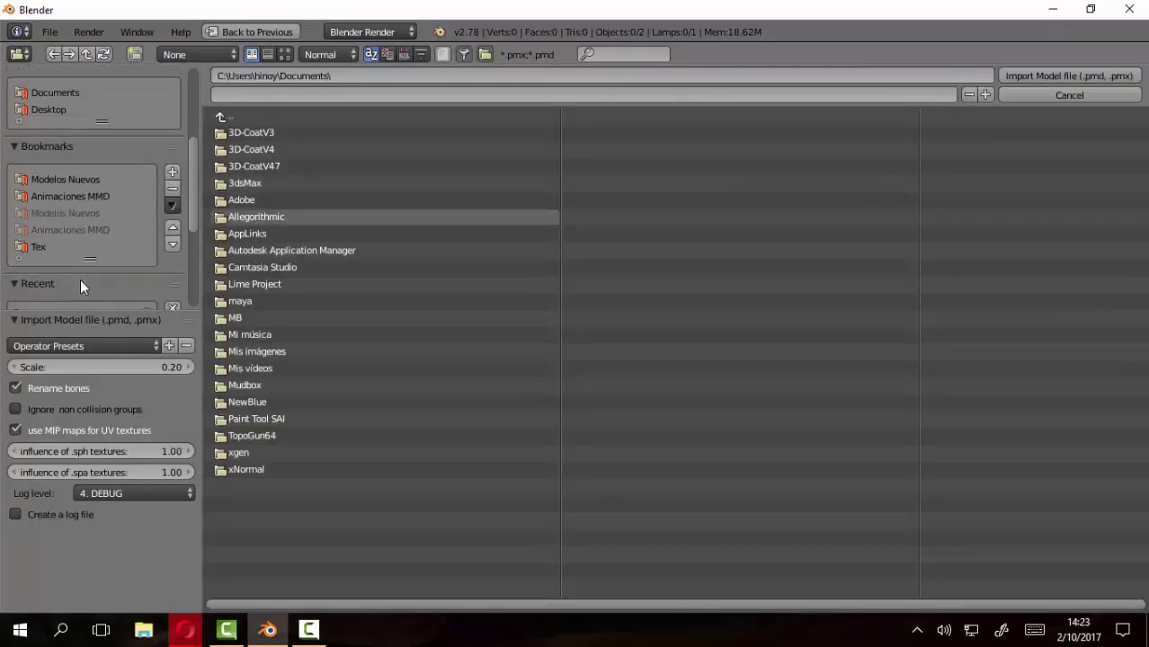
{"action": "left_click", "coordinate": [86, 178]}
{"action": "scroll", "coordinate": [718, 274], "scroll_direction": "down", "scroll_amount": 5}
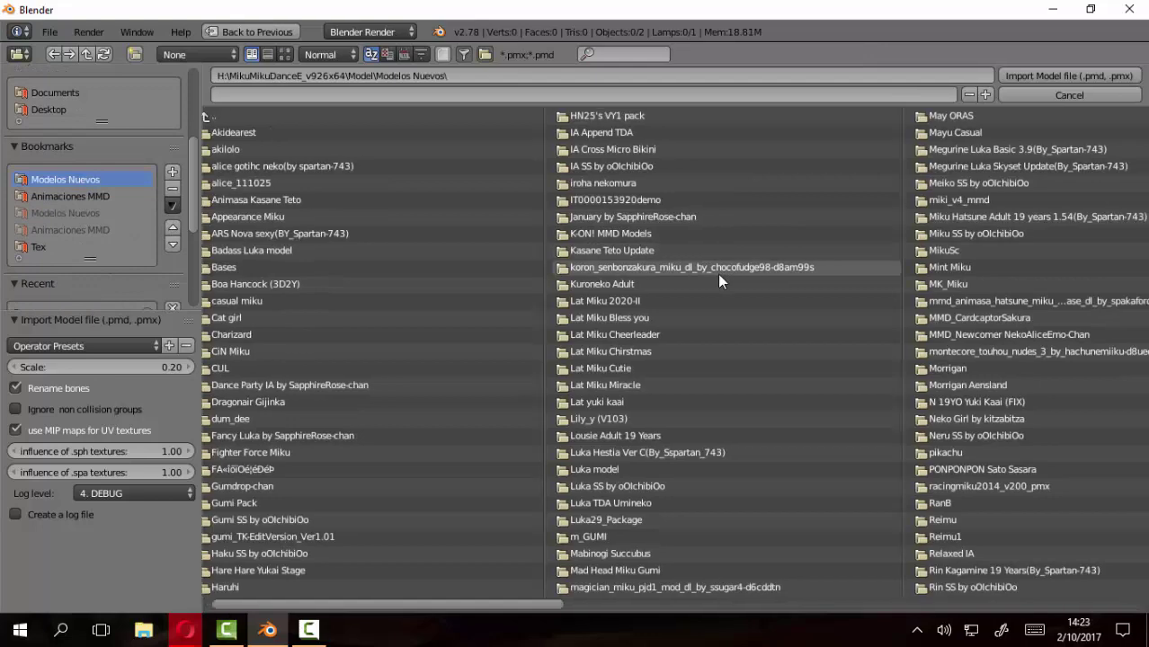
{"action": "scroll", "coordinate": [718, 274], "scroll_direction": "down", "scroll_amount": 2}
{"action": "scroll", "coordinate": [718, 275], "scroll_direction": "down", "scroll_amount": 2}
{"action": "scroll", "coordinate": [717, 275], "scroll_direction": "down", "scroll_amount": 2}
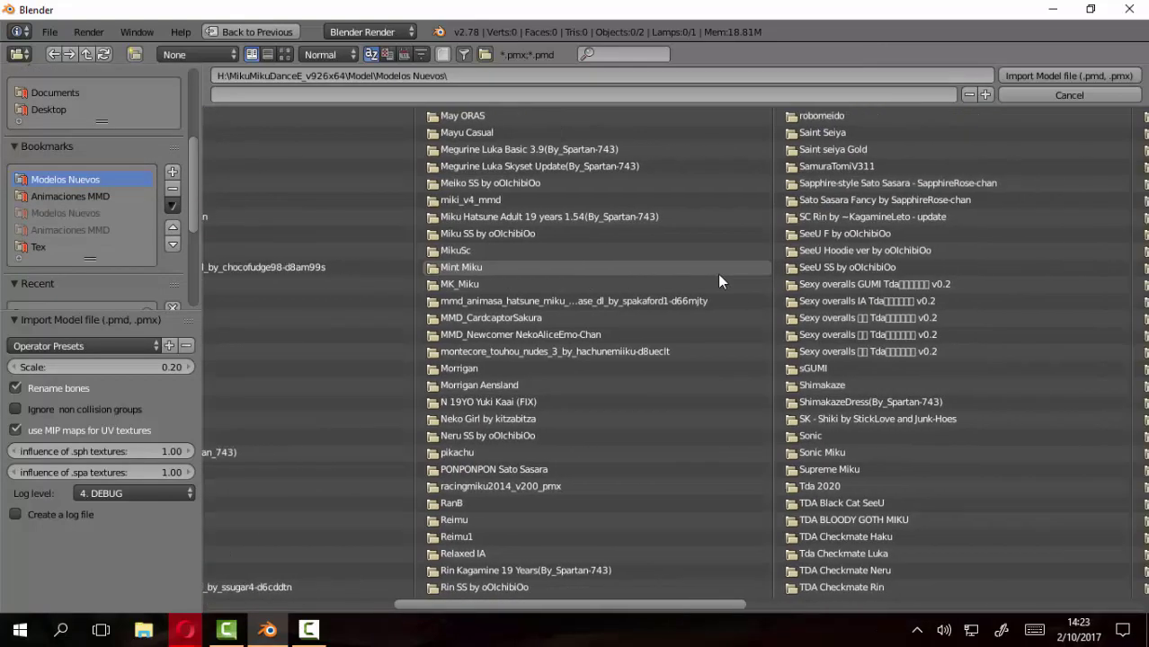
{"action": "scroll", "coordinate": [718, 274], "scroll_direction": "down", "scroll_amount": 3}
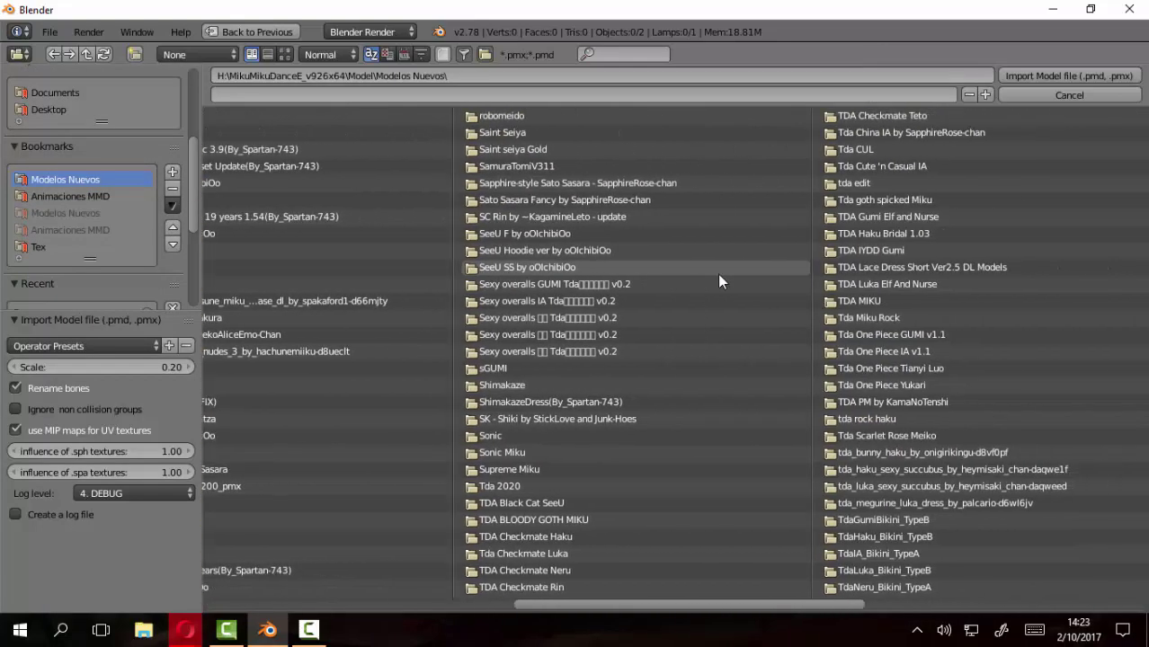
{"action": "scroll", "coordinate": [718, 275], "scroll_direction": "down", "scroll_amount": 1}
{"action": "scroll", "coordinate": [718, 275], "scroll_direction": "down", "scroll_amount": 1}
{"action": "scroll", "coordinate": [718, 275], "scroll_direction": "down", "scroll_amount": 1}
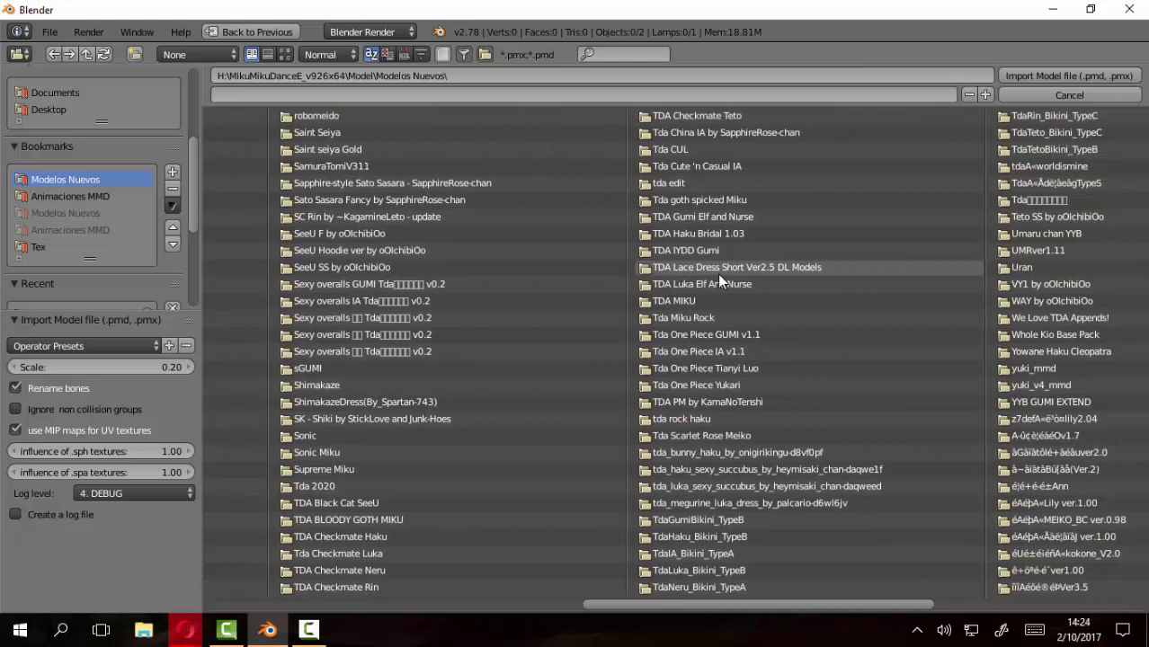
{"action": "scroll", "coordinate": [587, 368], "scroll_direction": "down", "scroll_amount": 1}
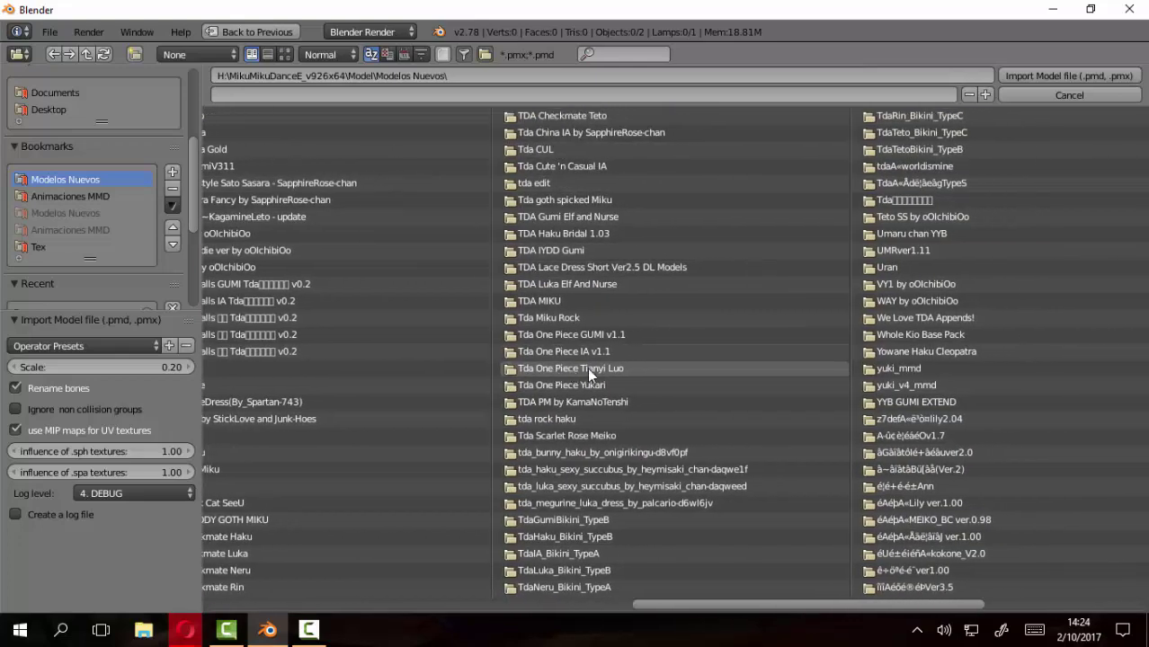
{"action": "scroll", "coordinate": [587, 368], "scroll_direction": "down", "scroll_amount": 1}
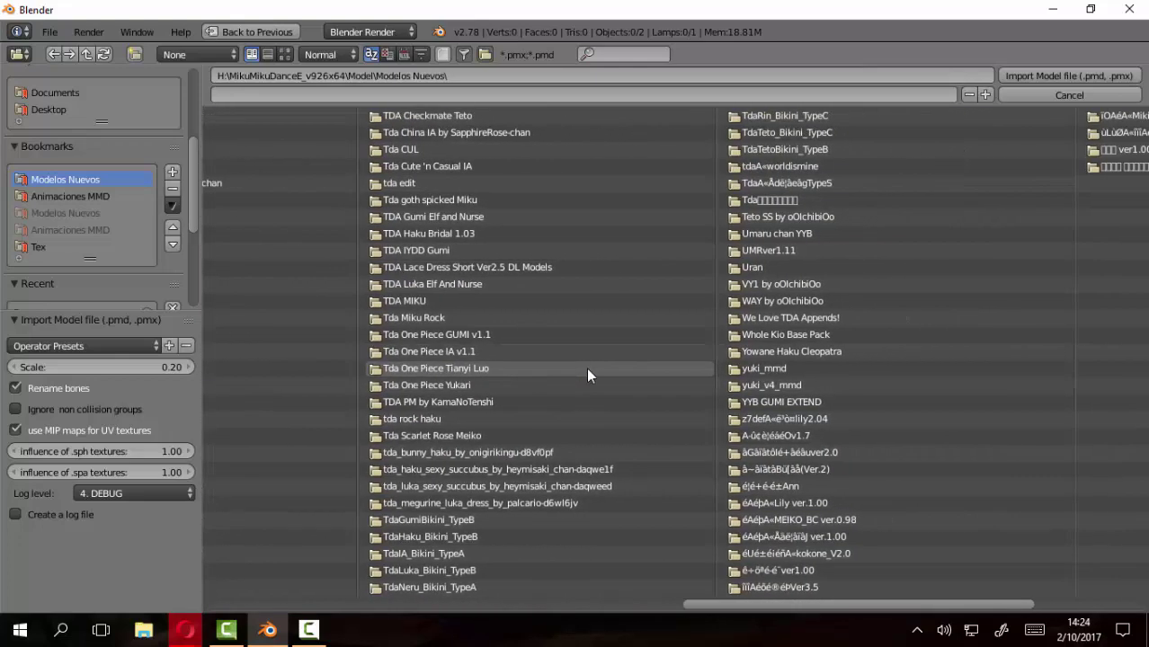
{"action": "scroll", "coordinate": [587, 369], "scroll_direction": "down", "scroll_amount": 1}
{"action": "scroll", "coordinate": [586, 376], "scroll_direction": "down", "scroll_amount": 1}
{"action": "scroll", "coordinate": [587, 368], "scroll_direction": "down", "scroll_amount": 1}
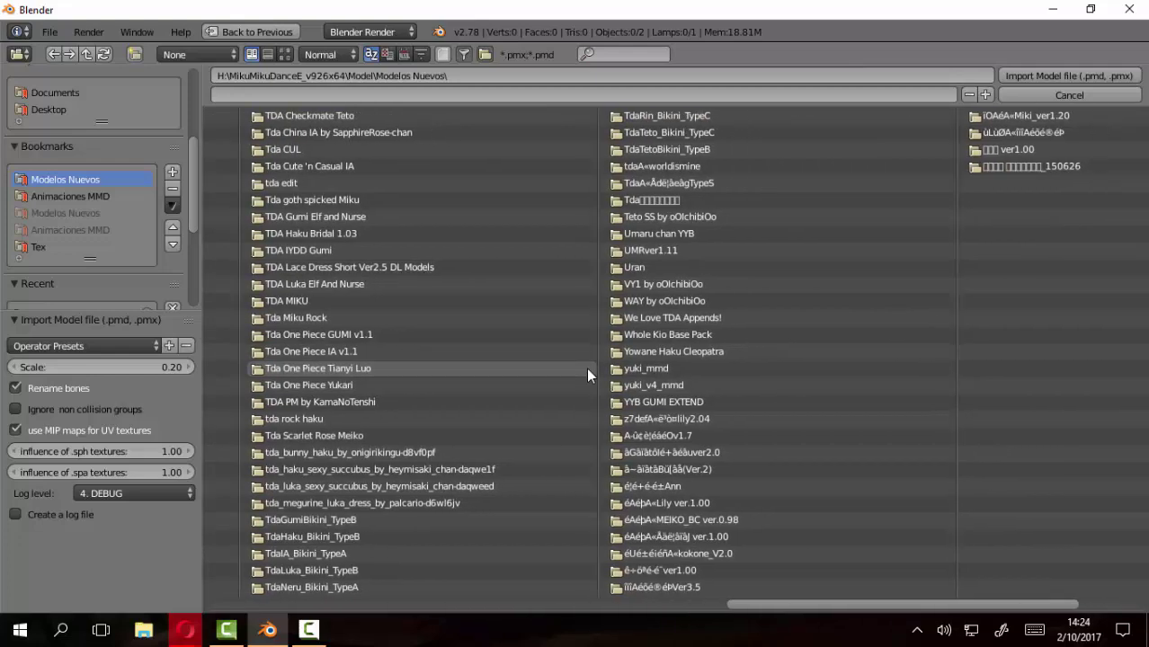
{"action": "scroll", "coordinate": [587, 368], "scroll_direction": "down", "scroll_amount": 1}
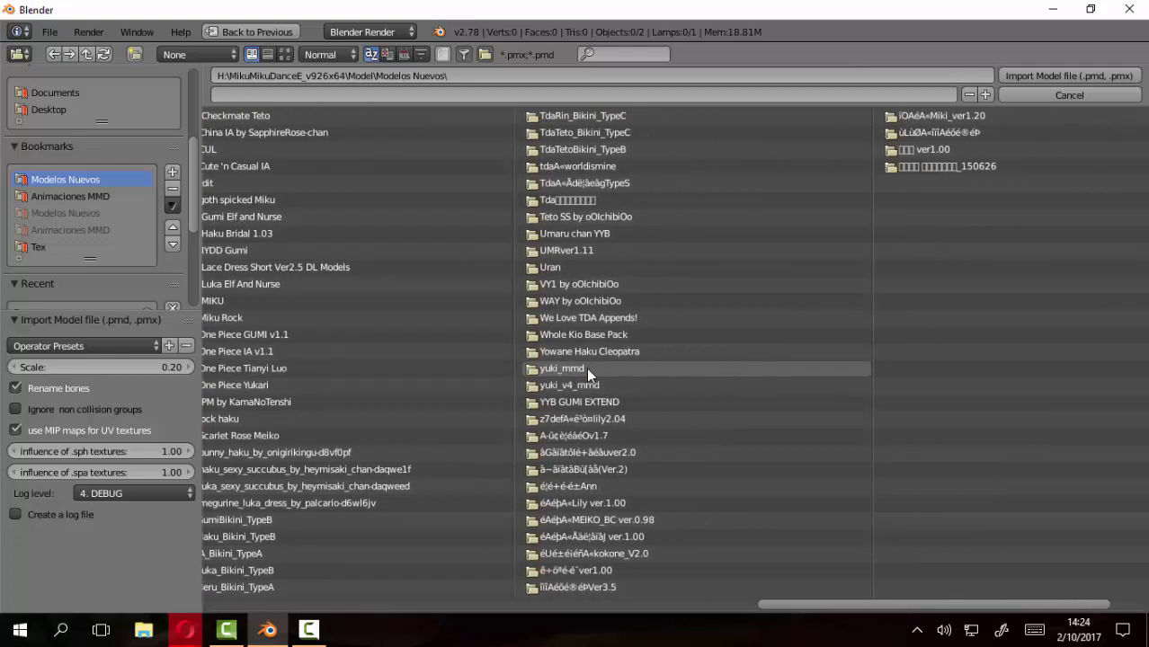
Open the Sato Sasara Fancy folder and import Sasara Sato -Fancy-.pmx
{"action": "scroll", "coordinate": [588, 368], "scroll_direction": "up", "scroll_amount": 1}
{"action": "scroll", "coordinate": [588, 368], "scroll_direction": "up", "scroll_amount": 2}
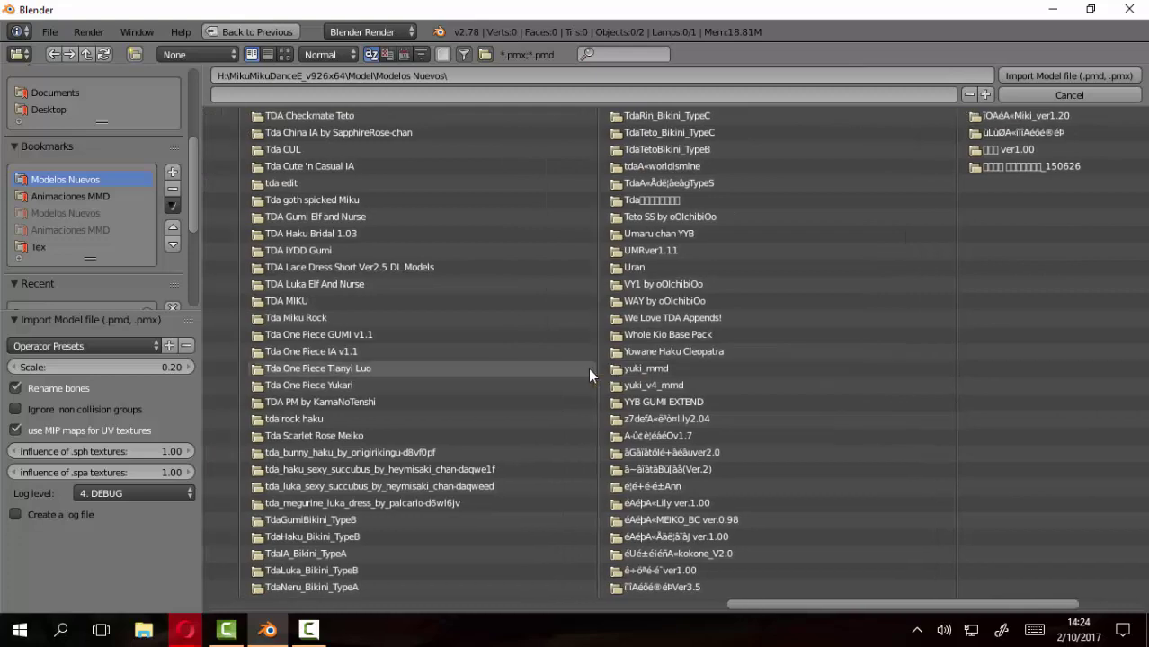
{"action": "scroll", "coordinate": [588, 368], "scroll_direction": "up", "scroll_amount": 1}
{"action": "scroll", "coordinate": [588, 368], "scroll_direction": "up", "scroll_amount": 1}
{"action": "scroll", "coordinate": [588, 368], "scroll_direction": "up", "scroll_amount": 3}
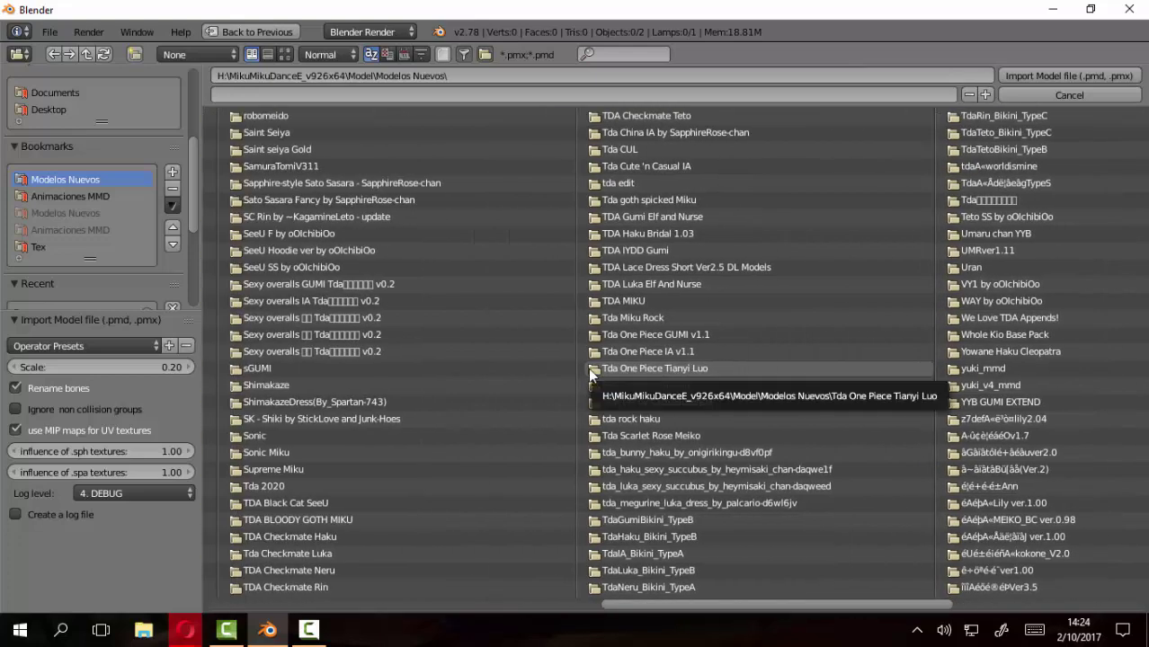
{"action": "scroll", "coordinate": [589, 367], "scroll_direction": "up", "scroll_amount": 1}
{"action": "scroll", "coordinate": [588, 367], "scroll_direction": "up", "scroll_amount": 2}
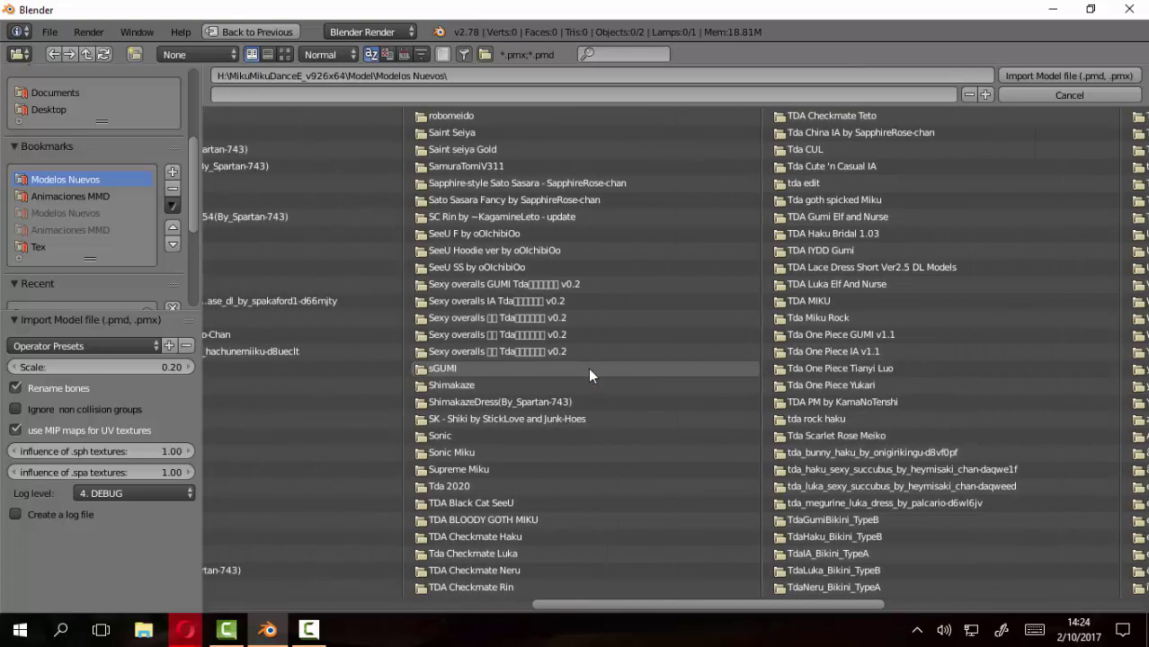
{"action": "left_click", "coordinate": [446, 201]}
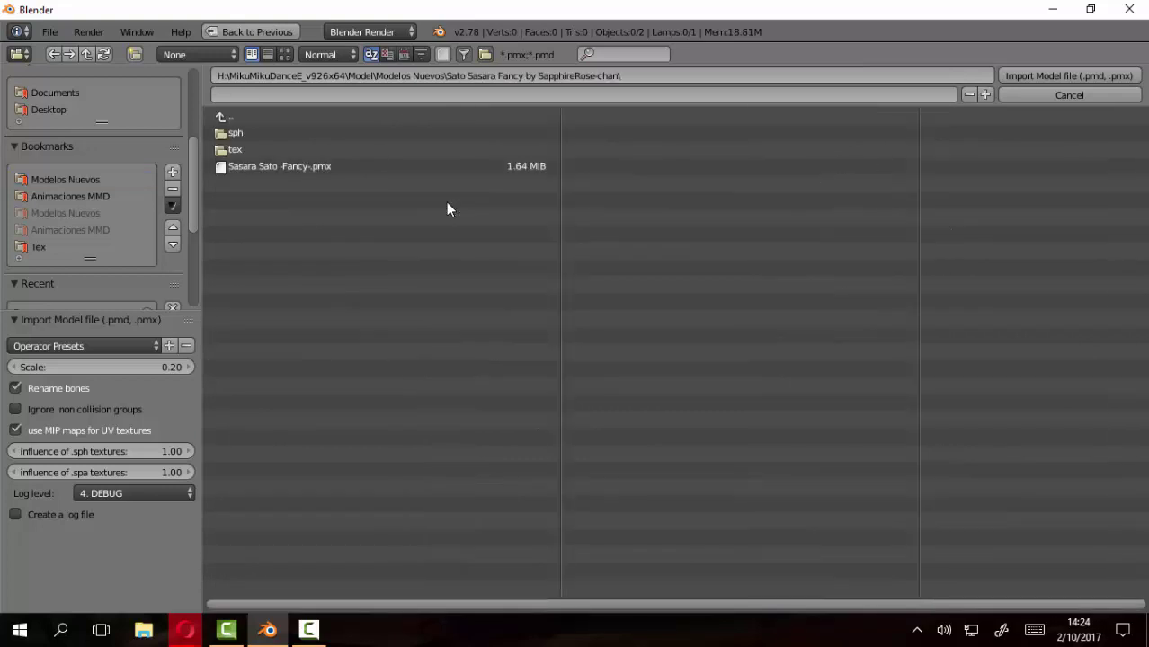
{"action": "left_click", "coordinate": [289, 167]}
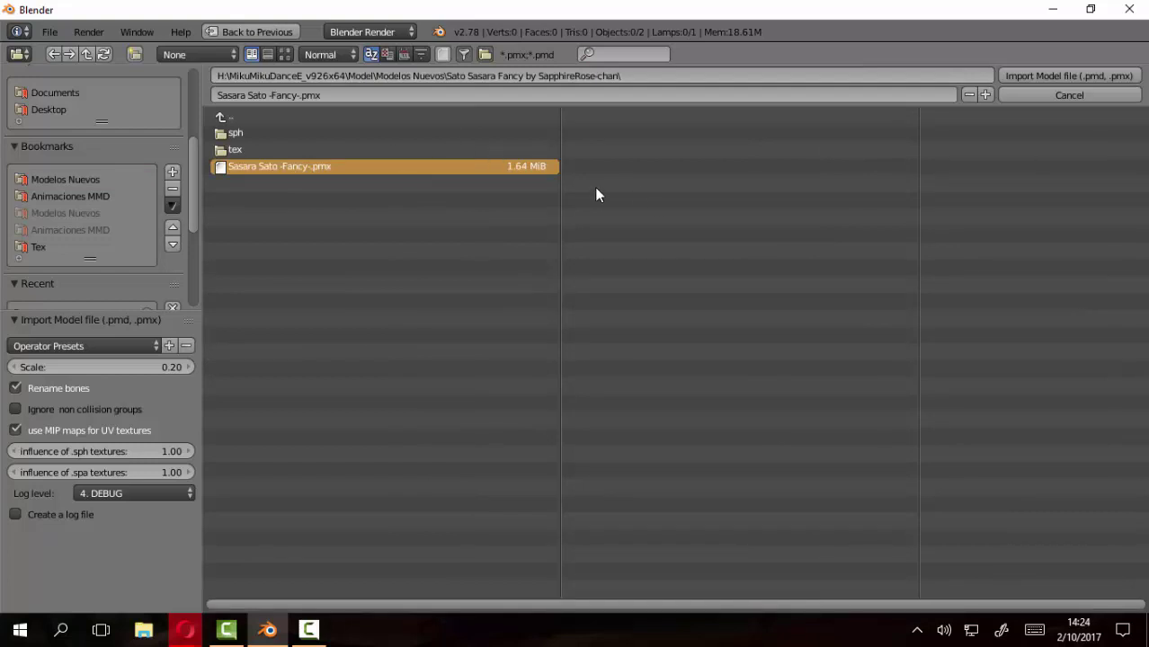
{"action": "key", "text": "Return"}
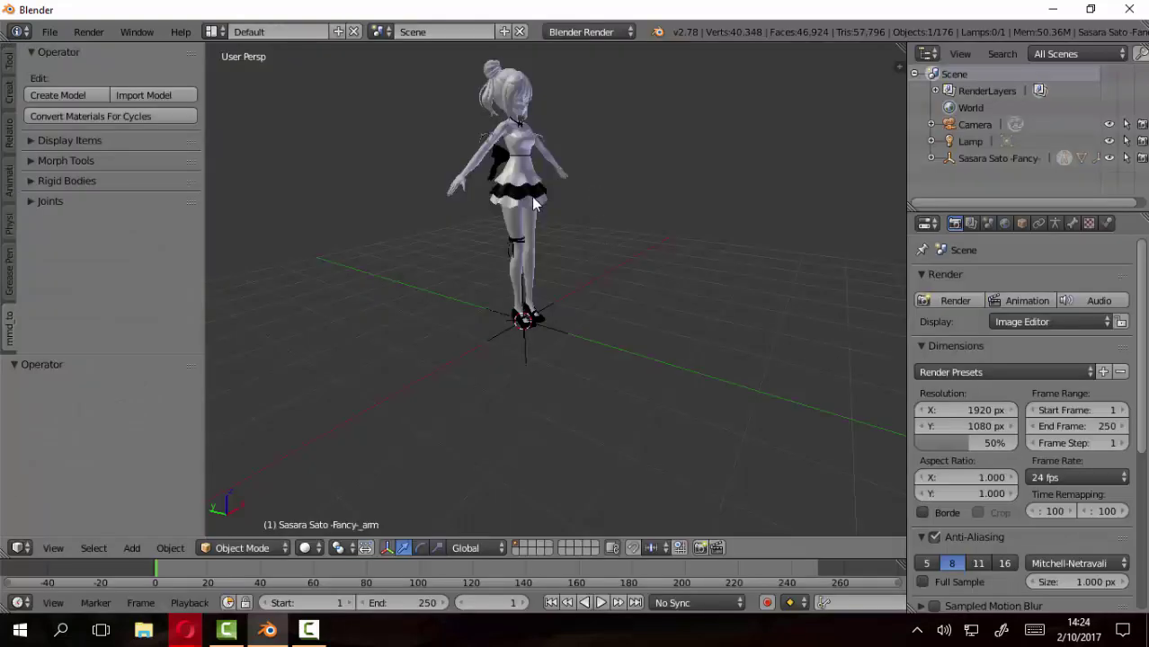
Switch the viewport to Material shading and frame the whole textured character
{"action": "mouse_move", "coordinate": [654, 260]}
{"action": "middle_mouse_down"}
{"action": "mouse_move", "coordinate": [586, 296]}
{"action": "mouse_move", "coordinate": [449, 290]}
{"action": "mouse_move", "coordinate": [593, 263]}
{"action": "middle_mouse_up"}
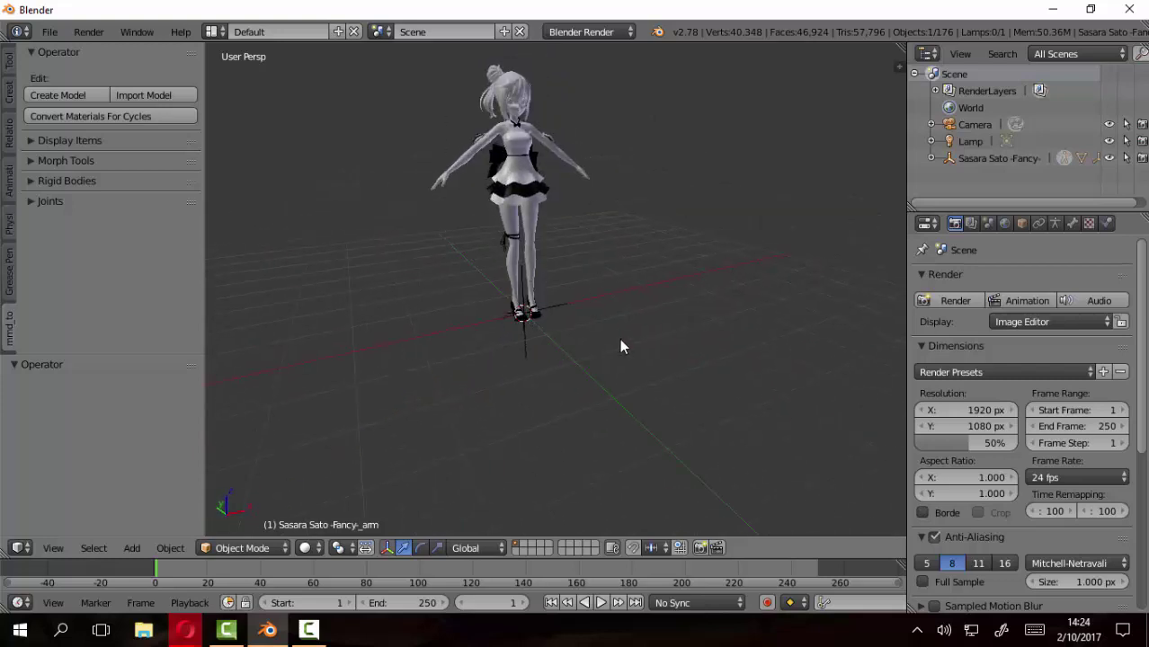
{"action": "left_click", "coordinate": [309, 548]}
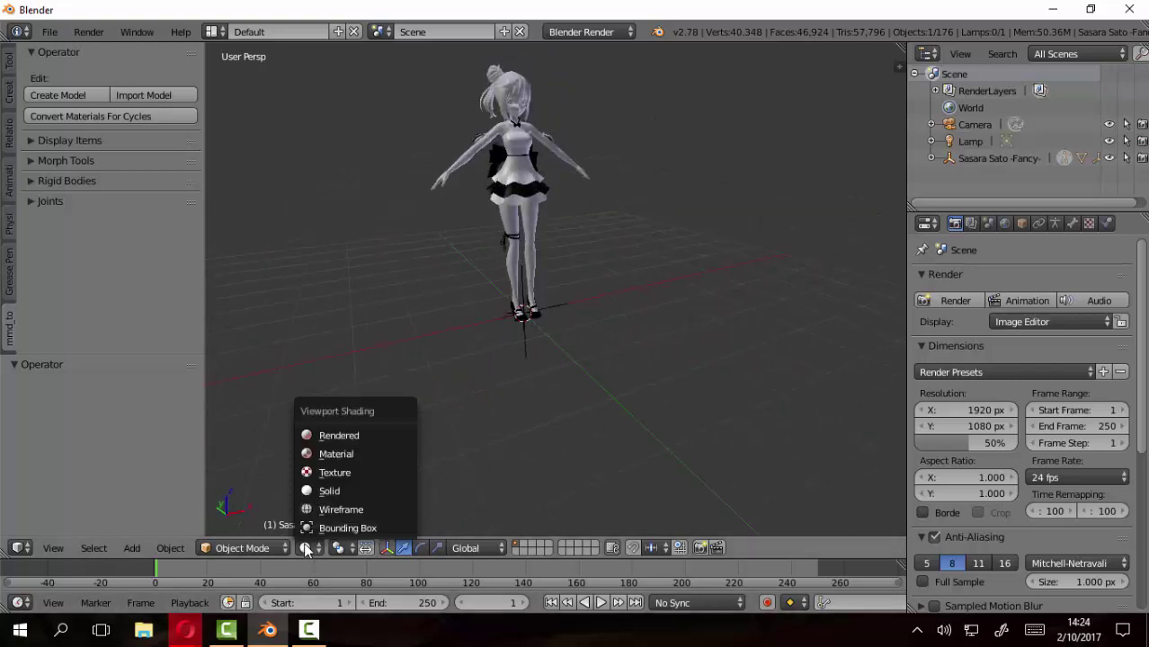
{"action": "left_click", "coordinate": [333, 458]}
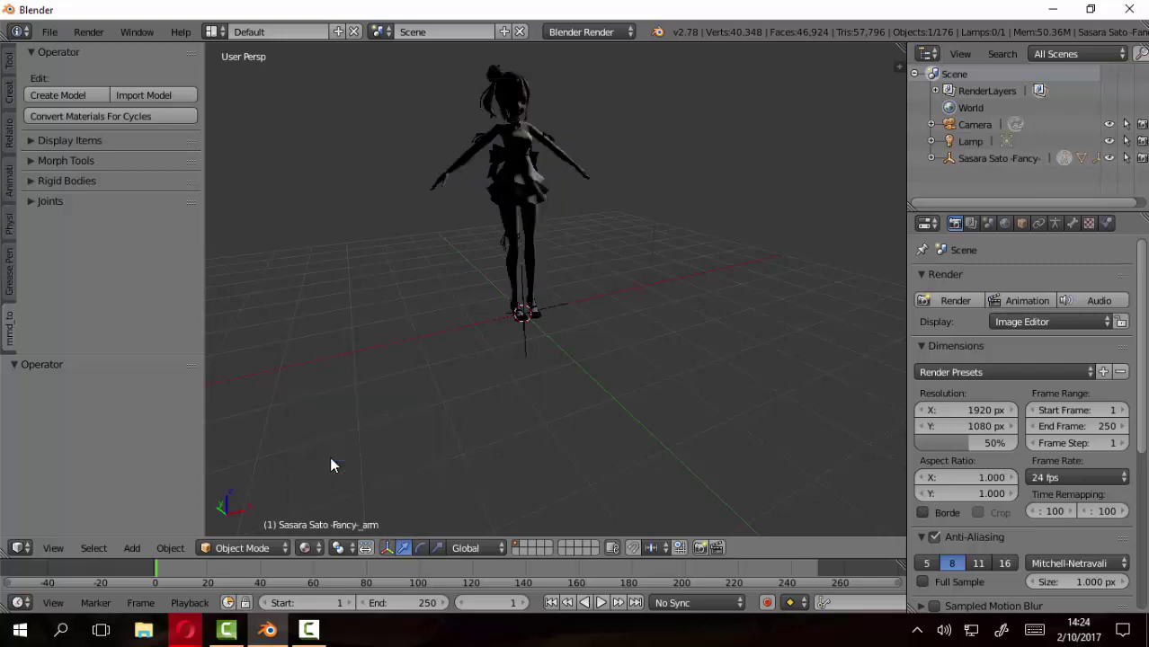
{"action": "middle_click_drag", "start_coordinate": [546, 264], "coordinate": [525, 123]}
{"action": "scroll", "coordinate": [527, 119], "scroll_direction": "up", "scroll_amount": 3}
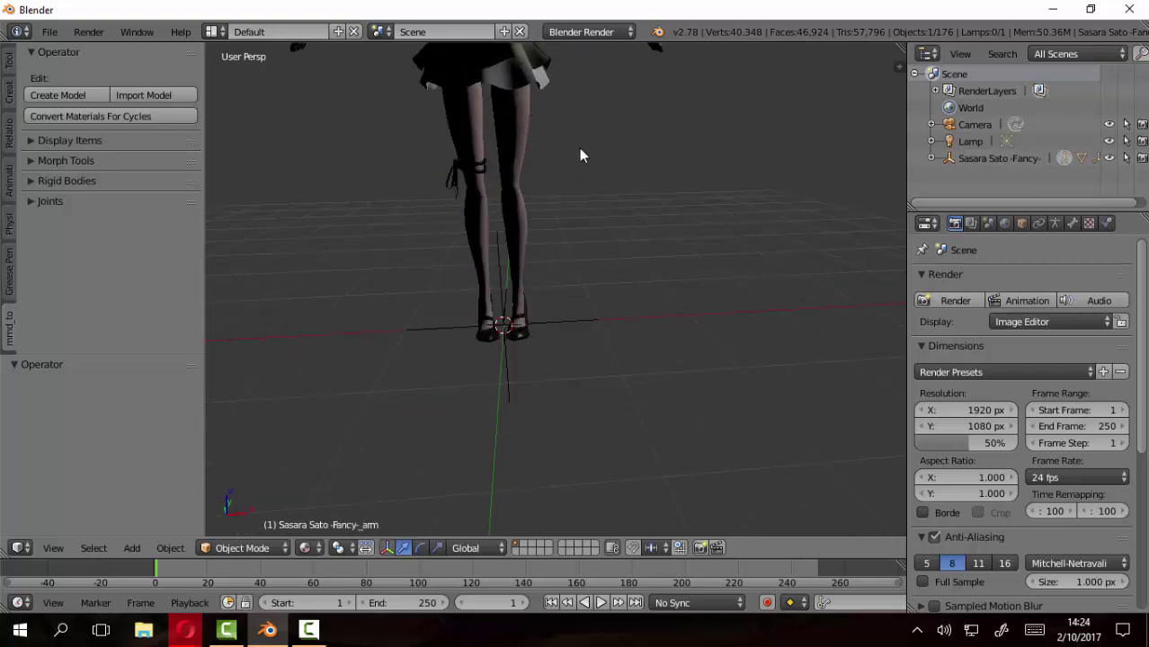
{"action": "scroll", "coordinate": [551, 214], "scroll_direction": "down", "scroll_amount": 2}
{"action": "scroll", "coordinate": [550, 214], "scroll_direction": "down", "scroll_amount": 3}
{"action": "mouse_move", "coordinate": [577, 358]}
{"action": "middle_mouse_down"}
{"action": "mouse_move", "coordinate": [573, 232]}
{"action": "mouse_move", "coordinate": [493, 233]}
{"action": "mouse_move", "coordinate": [579, 204]}
{"action": "mouse_move", "coordinate": [566, 203]}
{"action": "middle_mouse_up"}
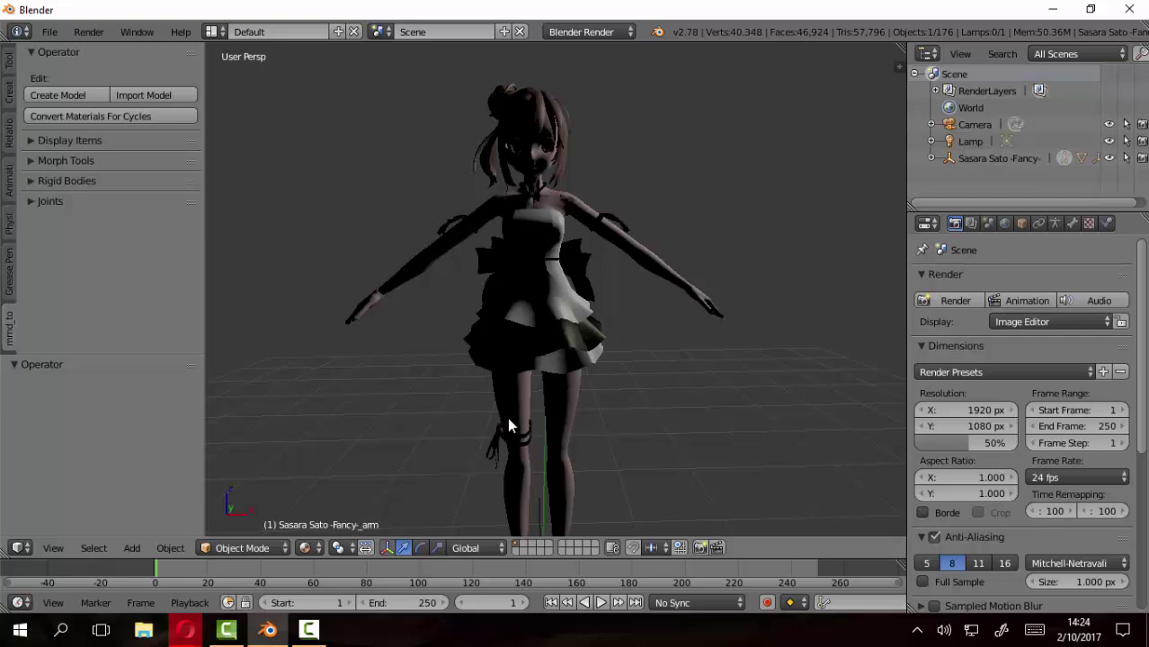
Select the mesh and import the first .vmd from Animaciones MMD's Gokuraku Jodo folder
{"action": "right_click", "coordinate": [547, 241]}
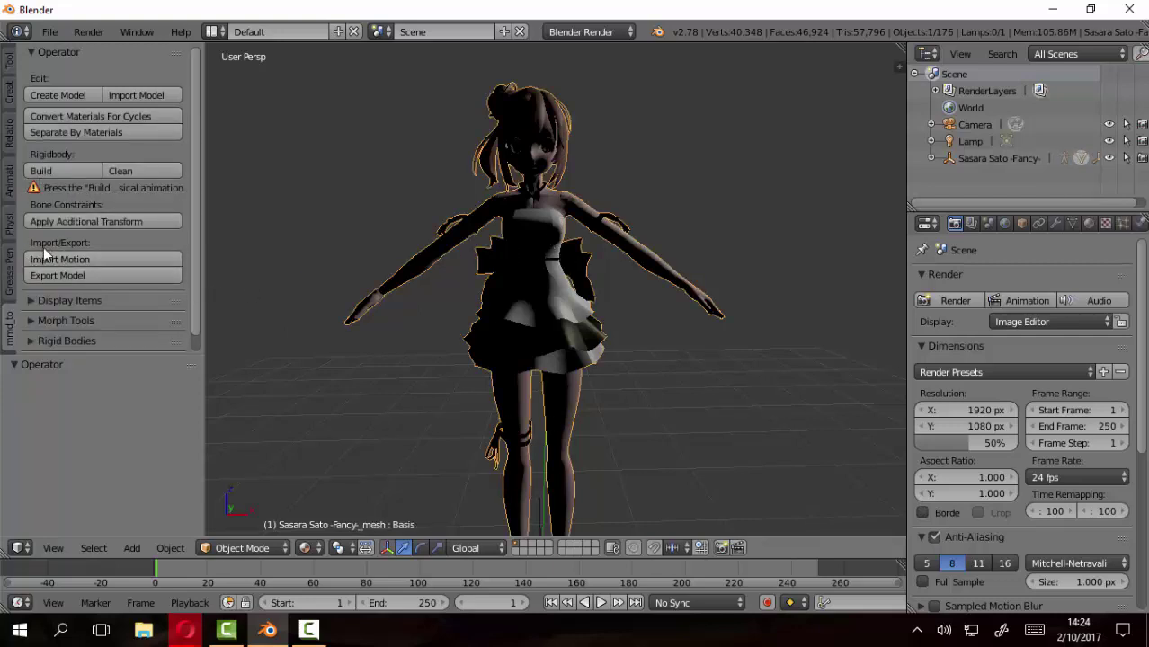
{"action": "left_click", "coordinate": [68, 259]}
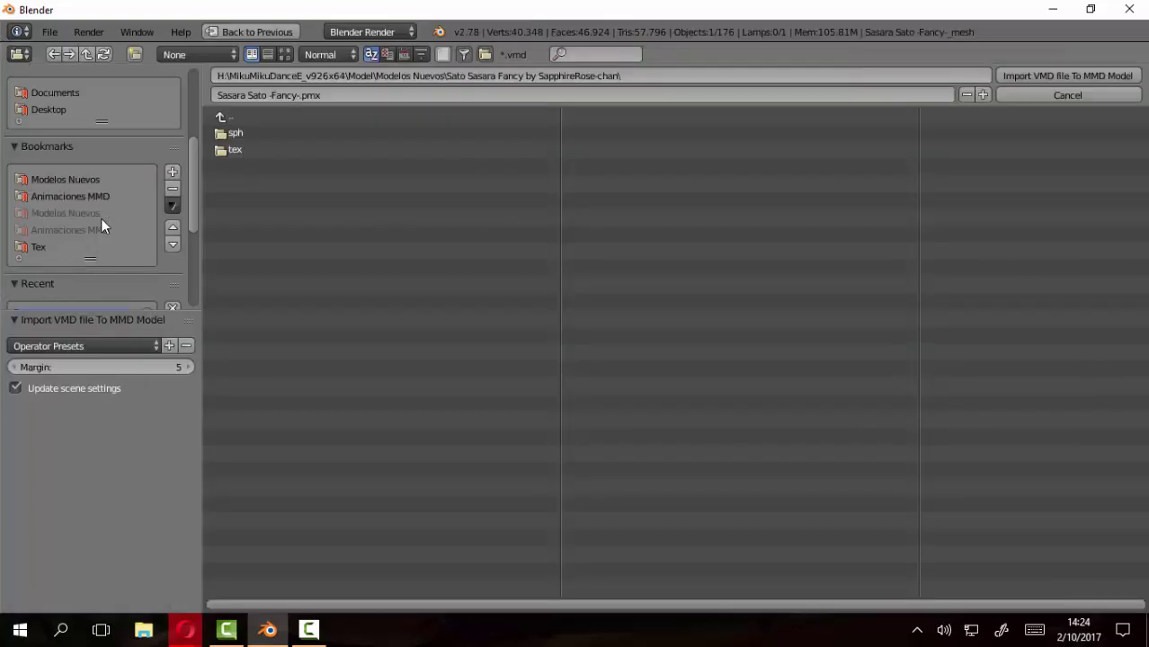
{"action": "left_click", "coordinate": [77, 195]}
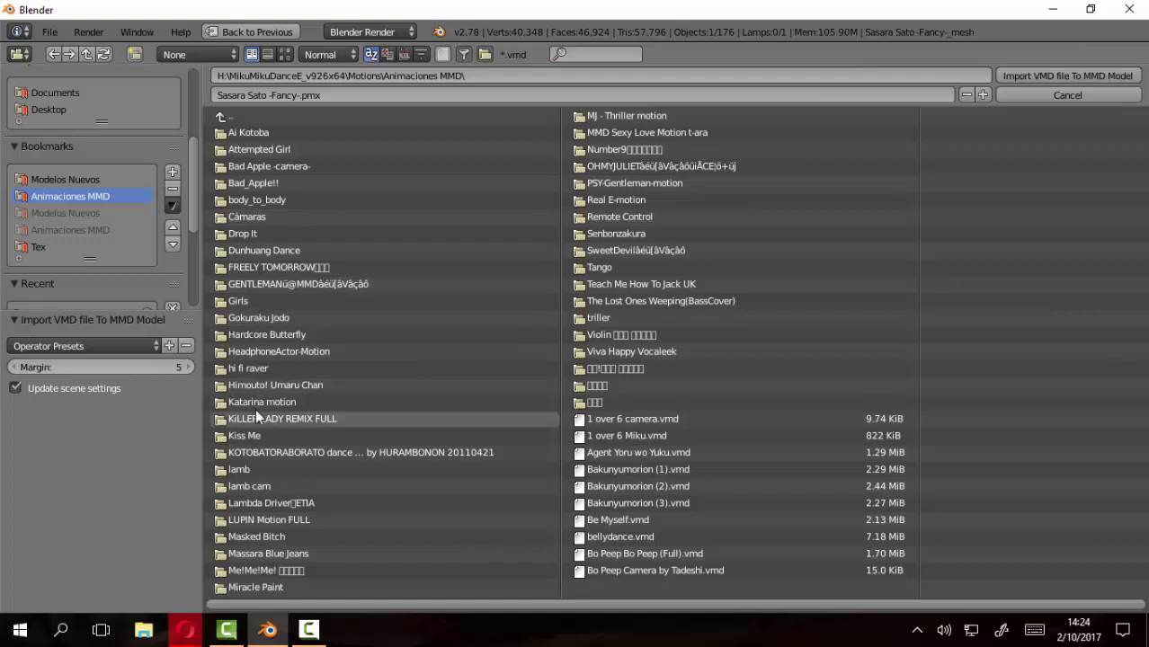
{"action": "left_click", "coordinate": [261, 316]}
{"action": "left_click", "coordinate": [249, 148]}
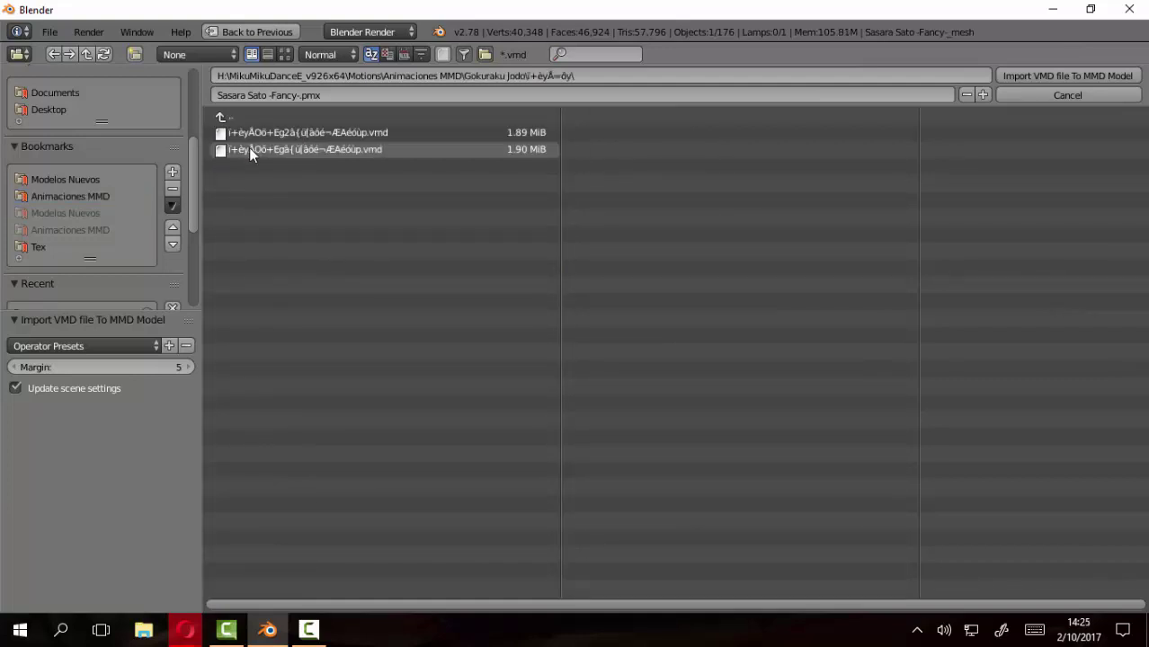
{"action": "left_click", "coordinate": [356, 132]}
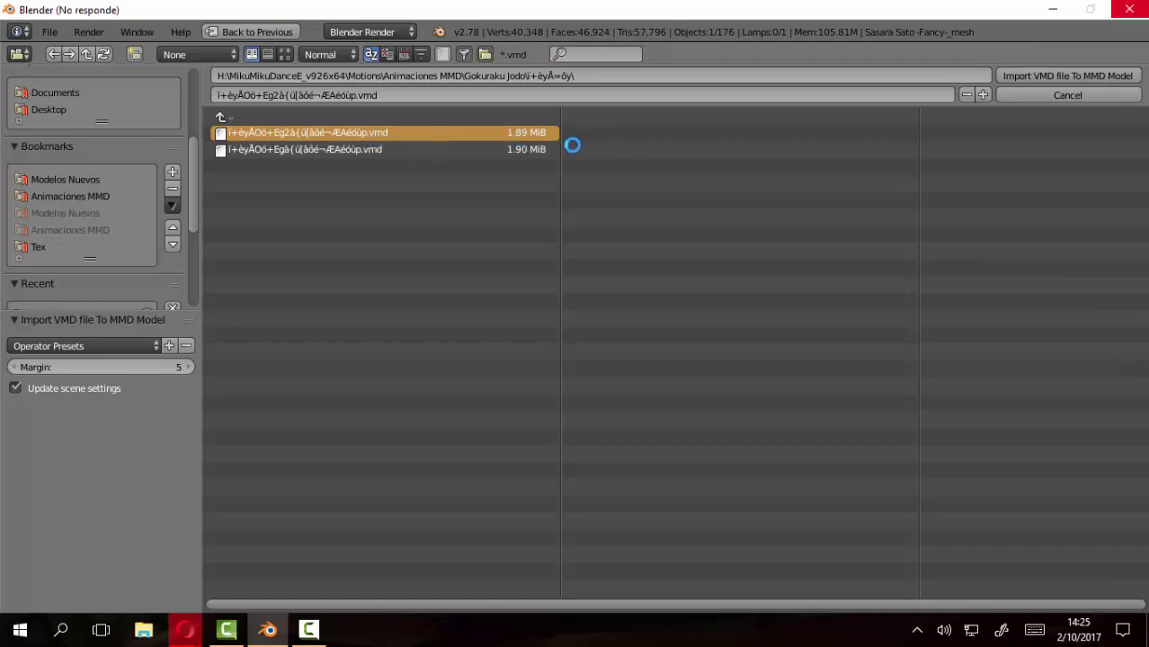
{"action": "scroll", "coordinate": [525, 244], "scroll_direction": "down", "scroll_amount": 2}
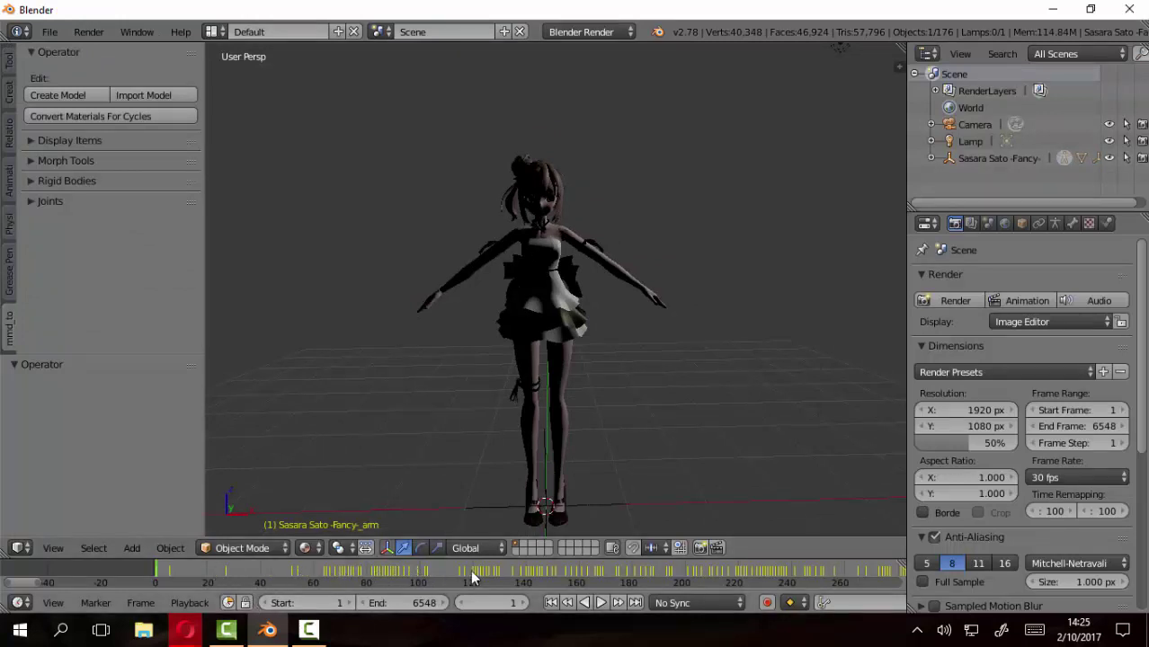
Zoom the timeline out, play the dance, and pause it at frame 305
{"action": "scroll", "coordinate": [504, 573], "scroll_direction": "down", "scroll_amount": 1}
{"action": "scroll", "coordinate": [435, 569], "scroll_direction": "down", "scroll_amount": 1}
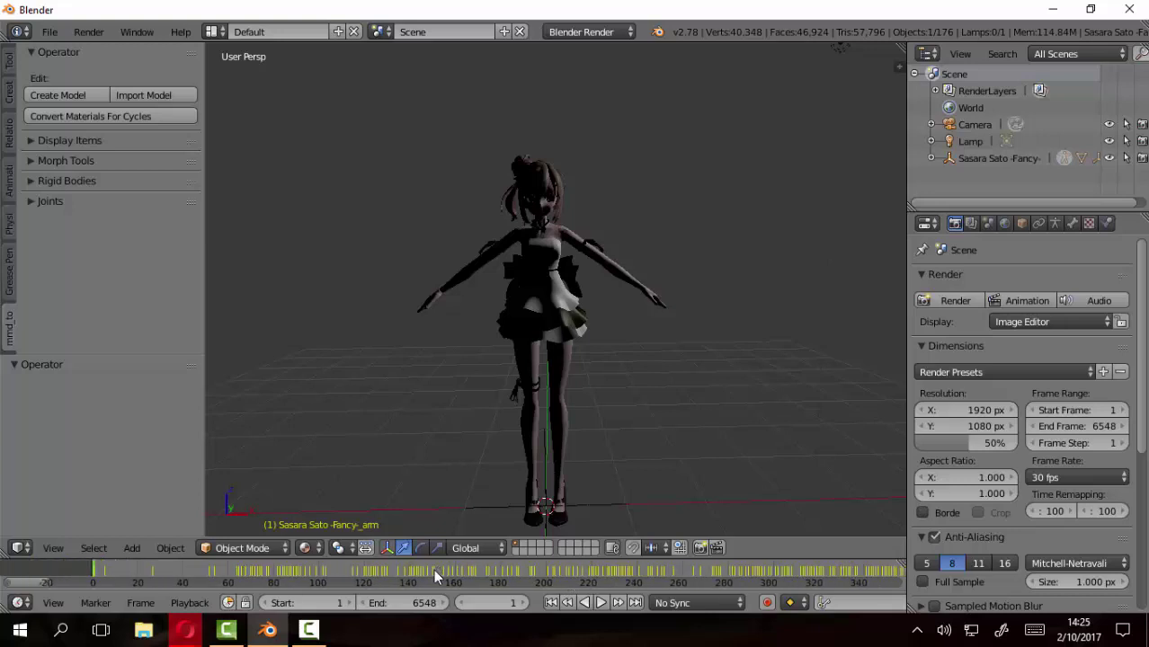
{"action": "scroll", "coordinate": [436, 569], "scroll_direction": "down", "scroll_amount": 1}
{"action": "scroll", "coordinate": [508, 577], "scroll_direction": "down", "scroll_amount": 1}
{"action": "scroll", "coordinate": [508, 578], "scroll_direction": "right", "scroll_amount": 1, "text": "ctrl"}
{"action": "scroll", "coordinate": [508, 577], "scroll_direction": "right", "scroll_amount": 2, "text": "ctrl"}
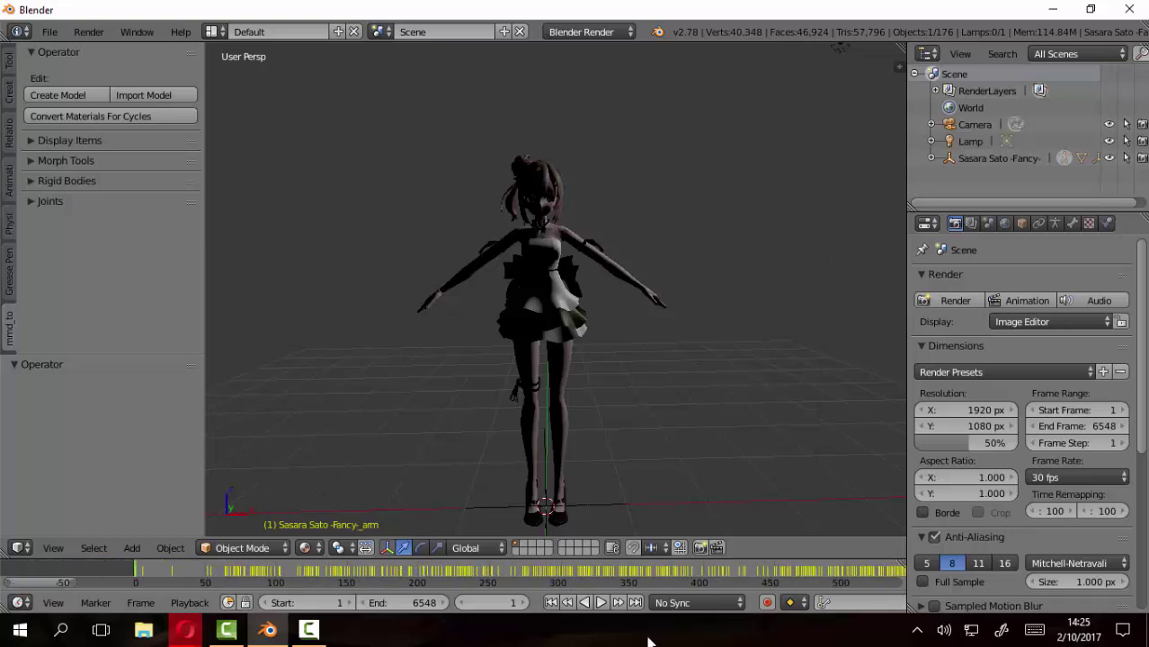
{"action": "left_click", "coordinate": [601, 604]}
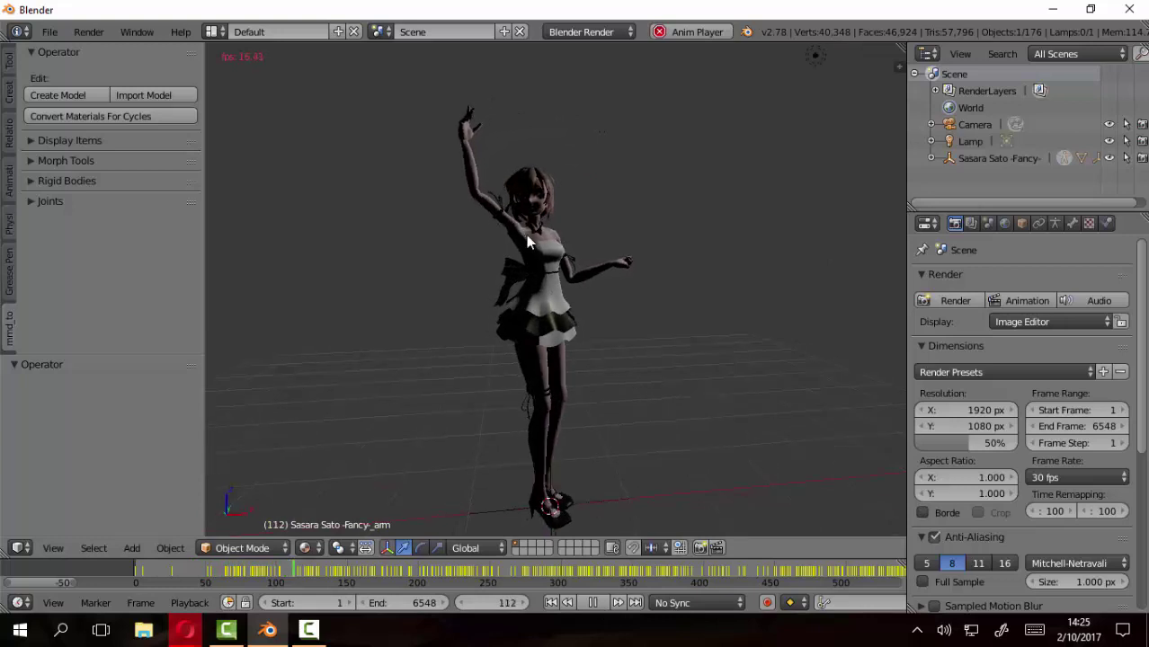
{"action": "scroll", "coordinate": [526, 235], "scroll_direction": "up", "scroll_amount": 3}
{"action": "middle_click_drag", "start_coordinate": [540, 229], "coordinate": [574, 223]}
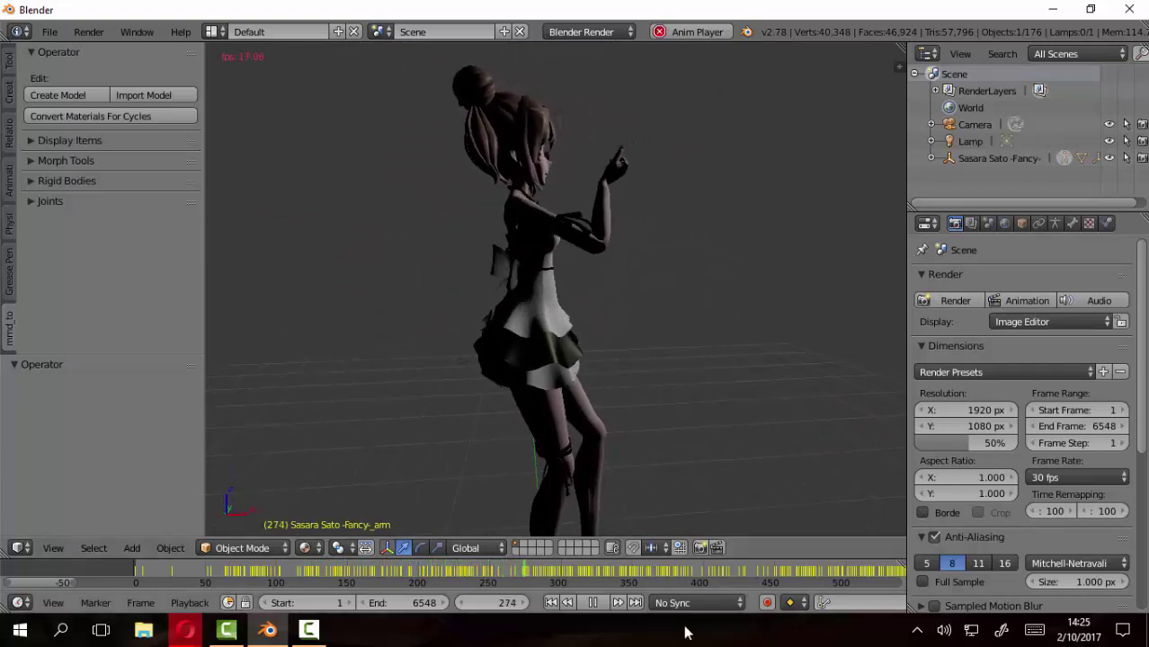
{"action": "left_click", "coordinate": [593, 602]}
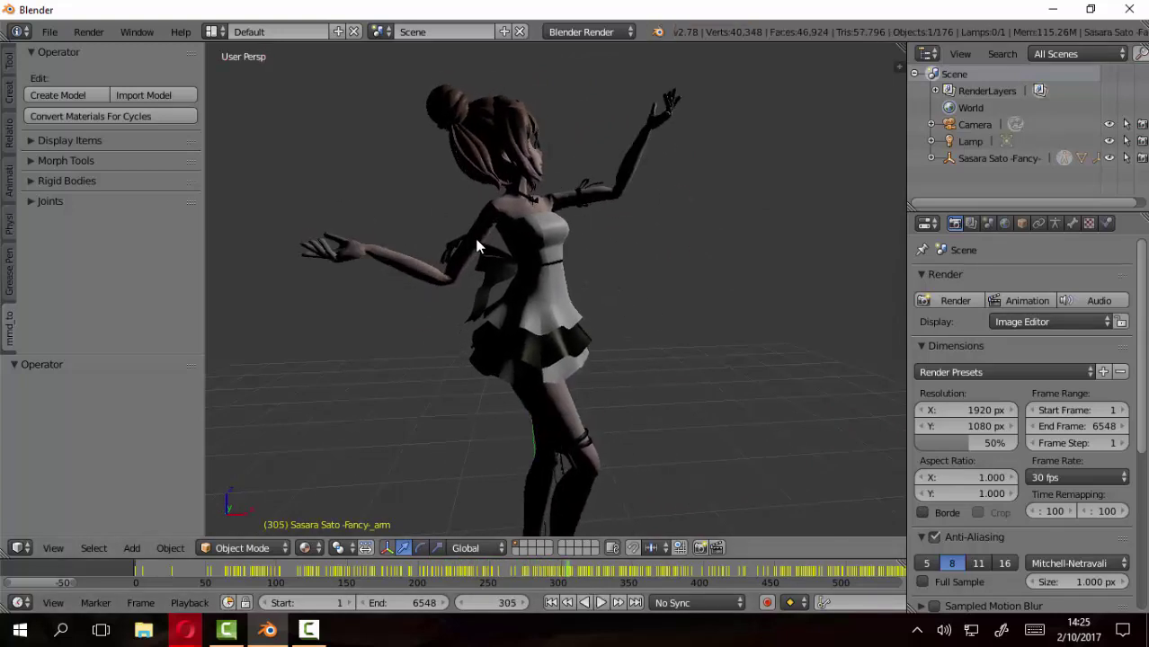
Set MMD Shading to GLSL in the view sidebar
{"action": "key", "text": "n"}
{"action": "scroll", "coordinate": [810, 332], "scroll_direction": "down", "scroll_amount": 4}
{"action": "scroll", "coordinate": [832, 352], "scroll_direction": "down", "scroll_amount": 5}
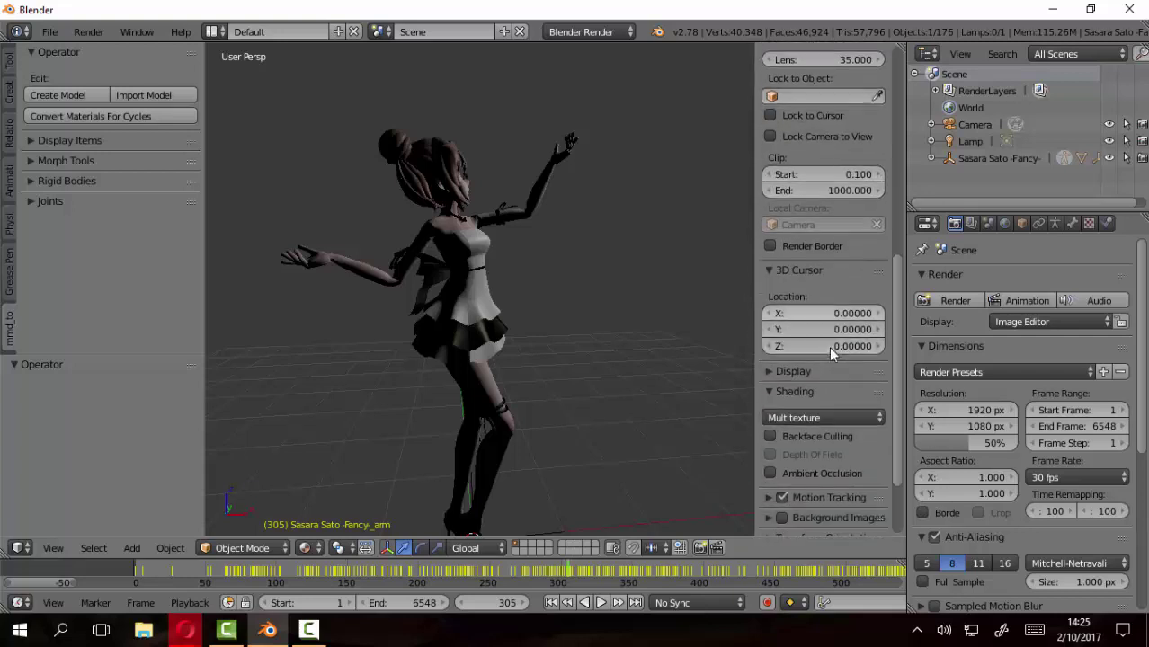
{"action": "scroll", "coordinate": [829, 346], "scroll_direction": "down", "scroll_amount": 3}
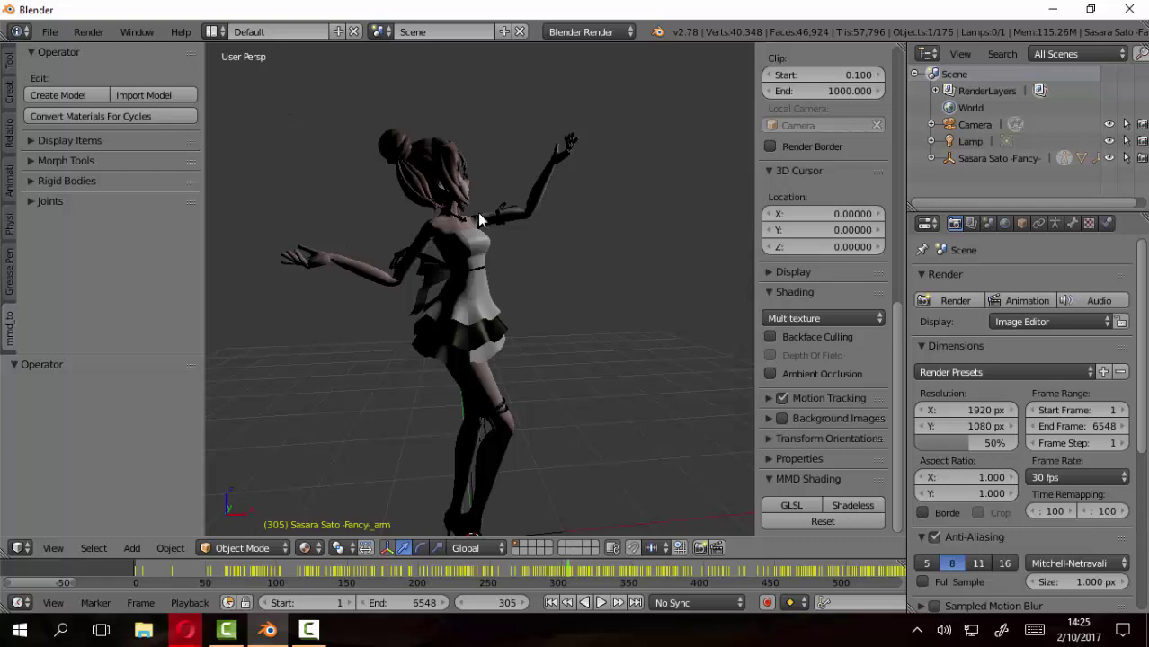
{"action": "left_click", "coordinate": [853, 505]}
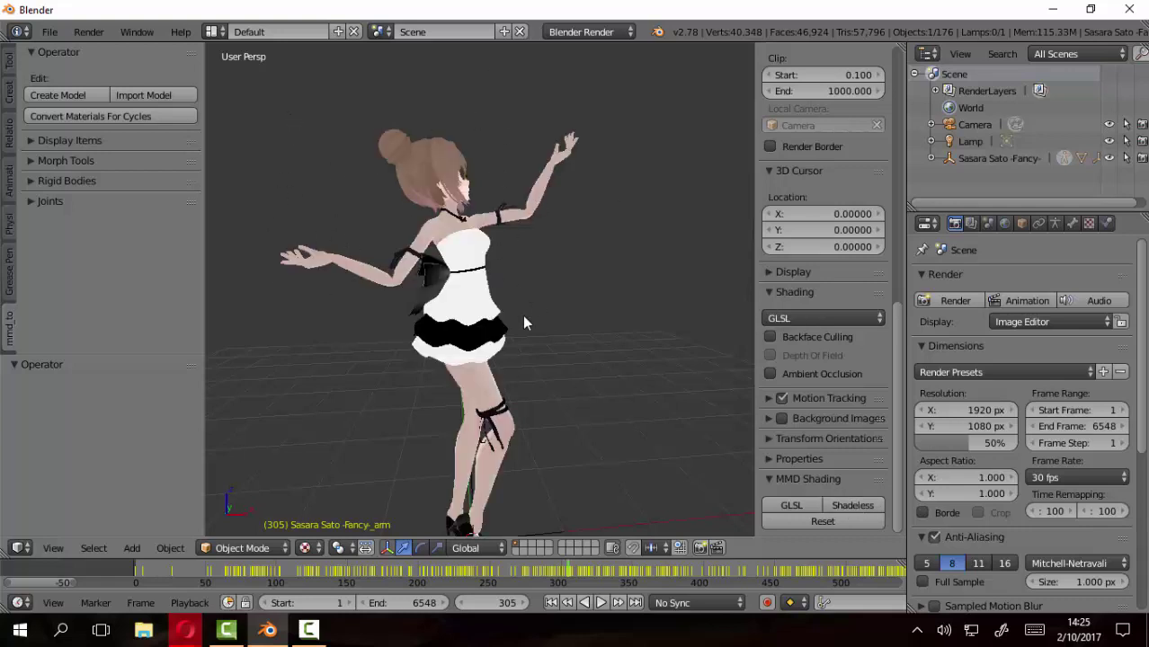
Close the sidebar and return the animation to frame 1
{"action": "mouse_move", "coordinate": [526, 323]}
{"action": "middle_mouse_down"}
{"action": "mouse_move", "coordinate": [542, 329]}
{"action": "mouse_move", "coordinate": [535, 313]}
{"action": "middle_mouse_up"}
{"action": "key", "text": "n"}
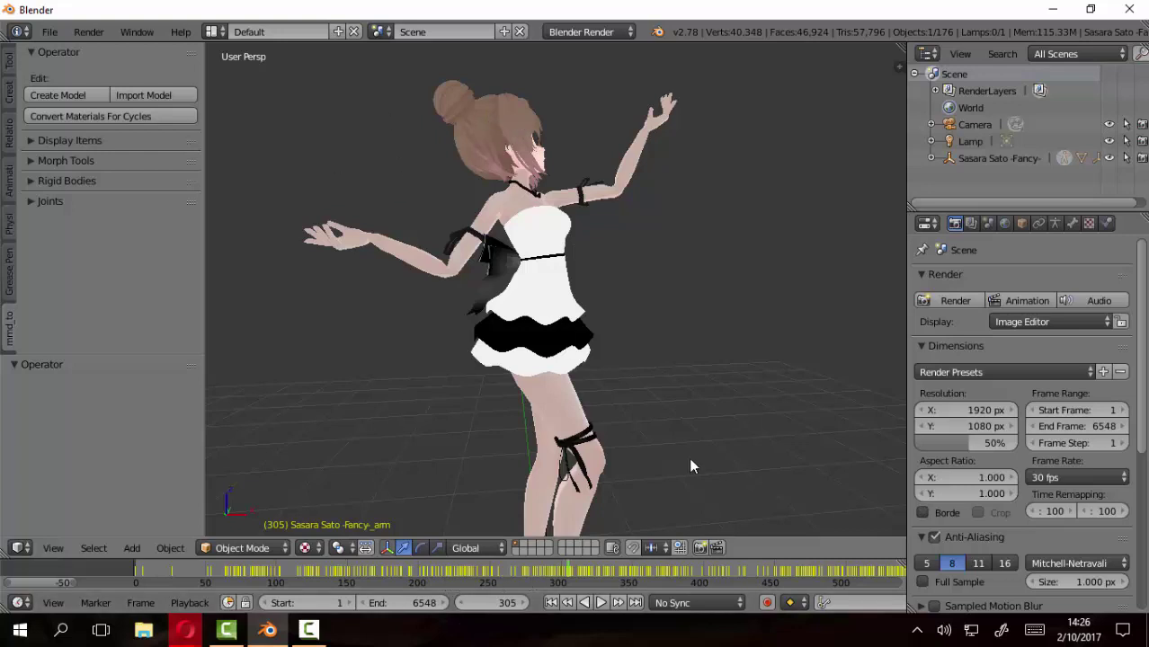
{"action": "left_click", "coordinate": [553, 604]}
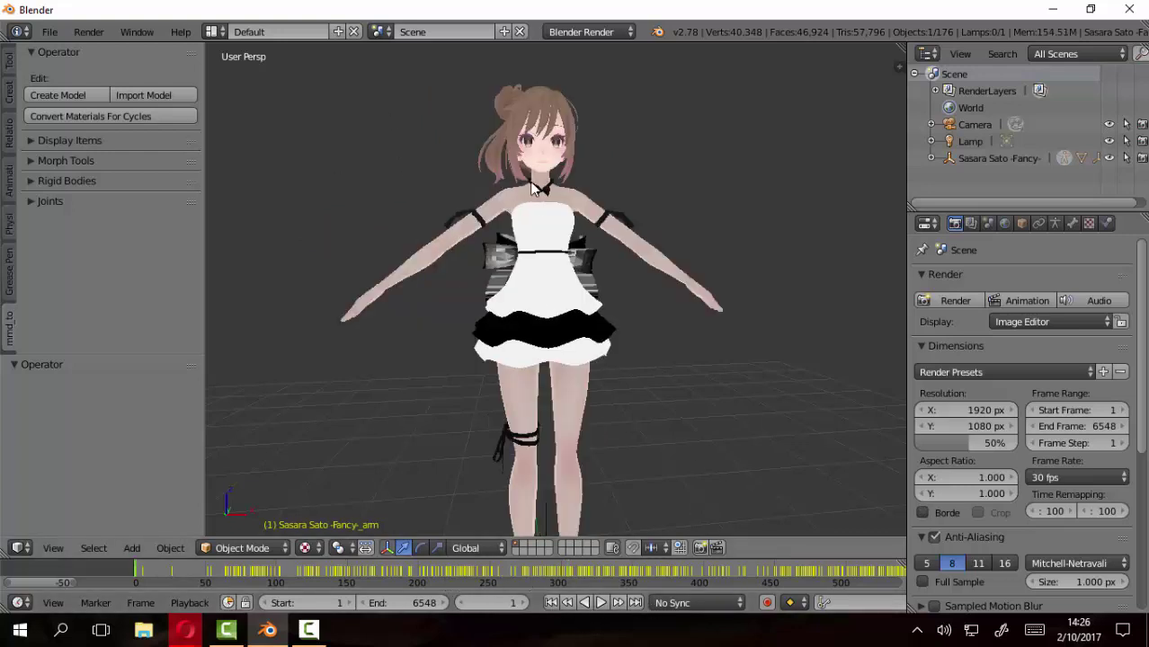
Select the model's mesh and build its rigid bodies with mmd_tools
{"action": "scroll", "coordinate": [524, 235], "scroll_direction": "down", "scroll_amount": 1}
{"action": "right_click", "coordinate": [535, 208]}
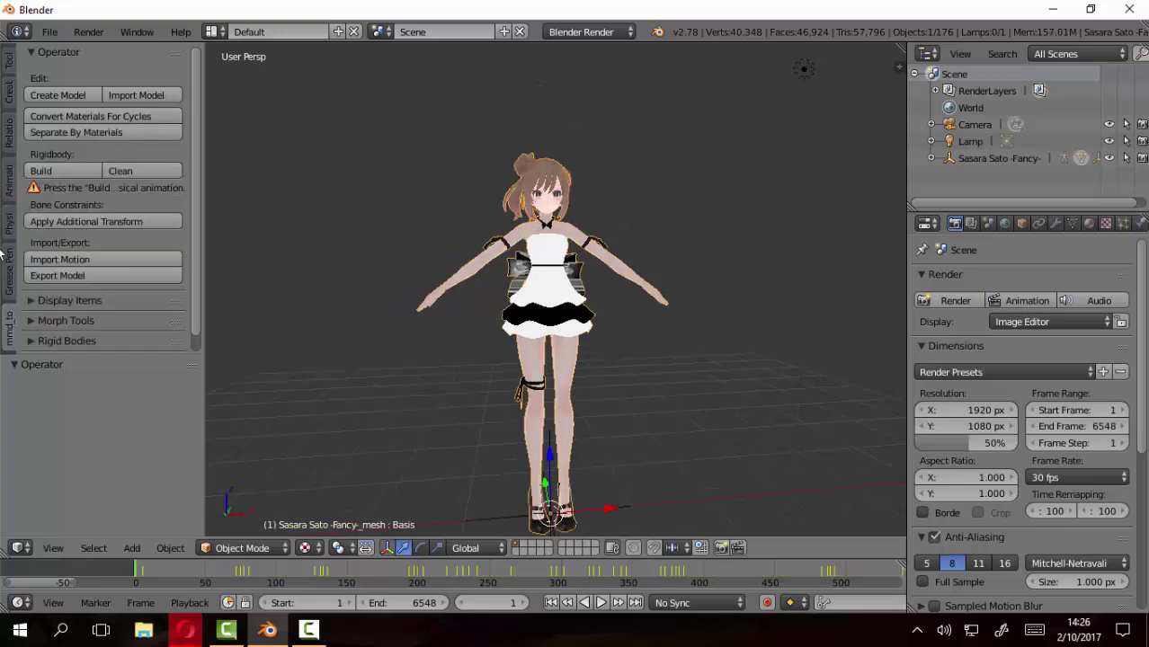
{"action": "left_click", "coordinate": [43, 174]}
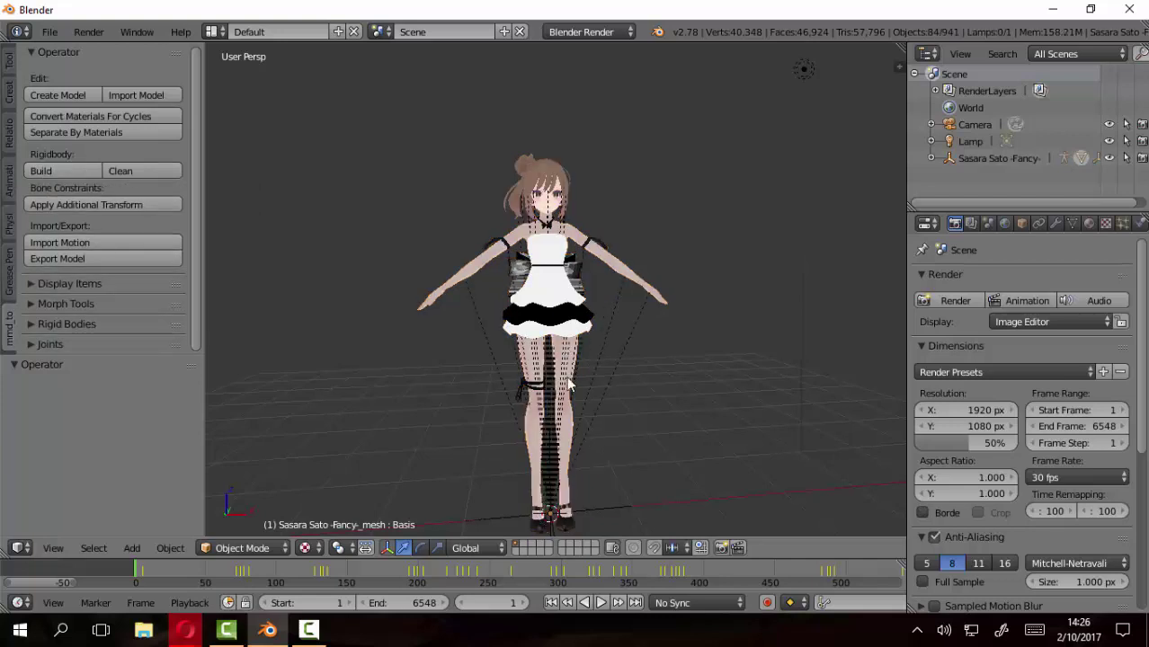
Turn off Relationship Lines under the sidebar's Display options
{"action": "key", "text": "n"}
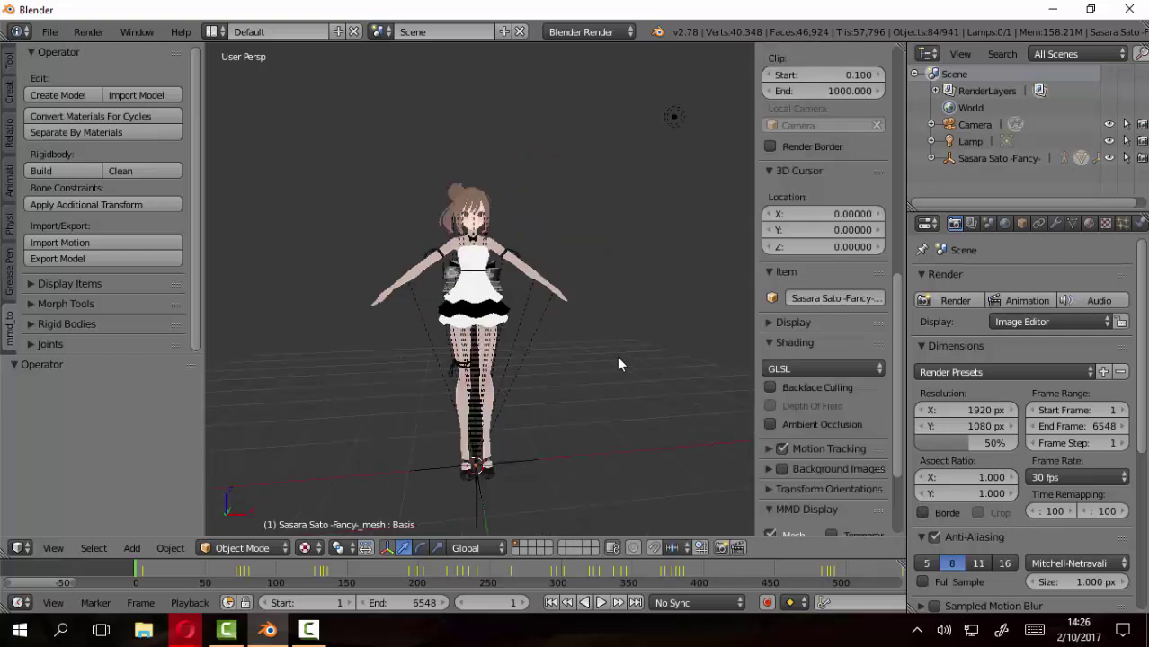
{"action": "left_click", "coordinate": [783, 323]}
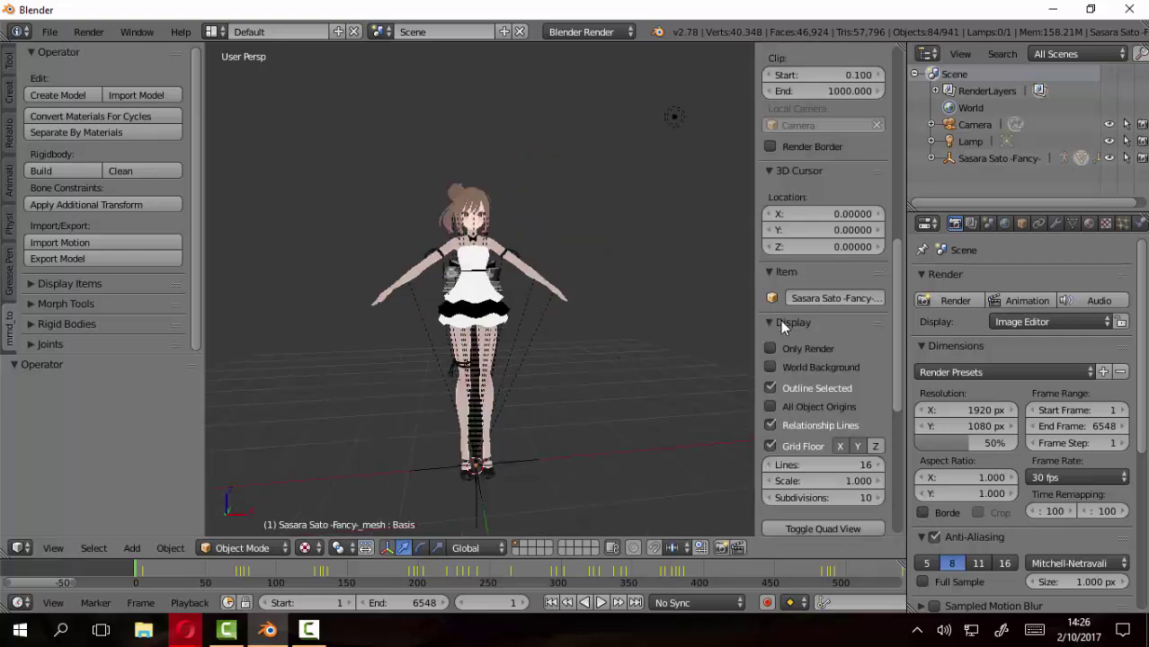
{"action": "left_click", "coordinate": [771, 426]}
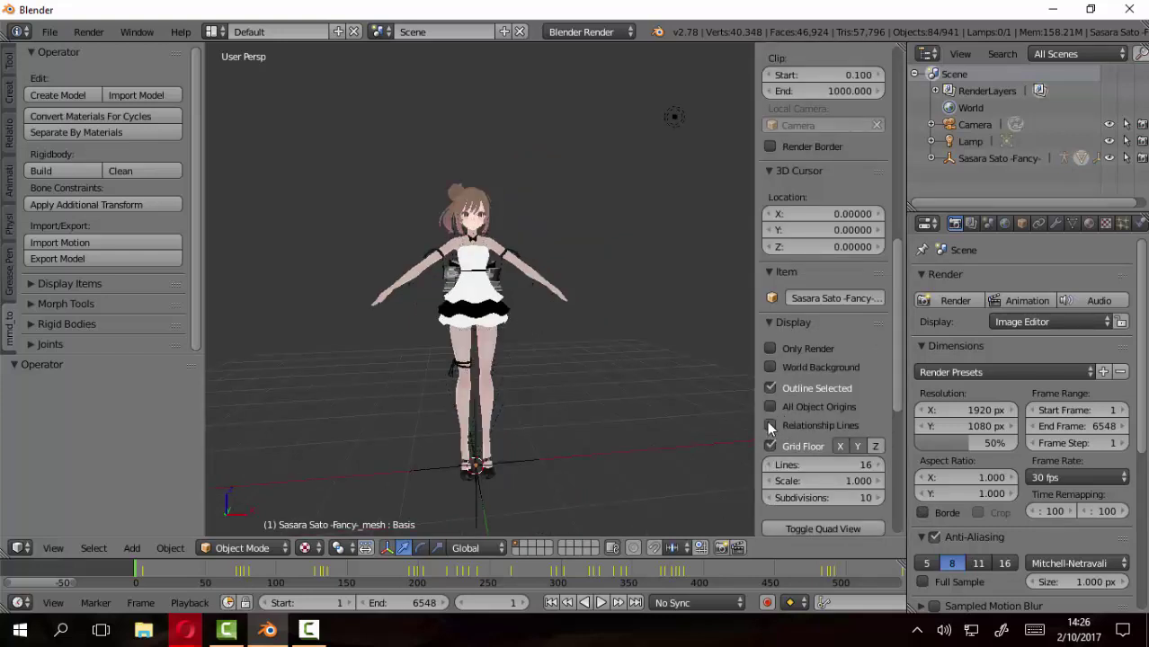
{"action": "key", "text": "n"}
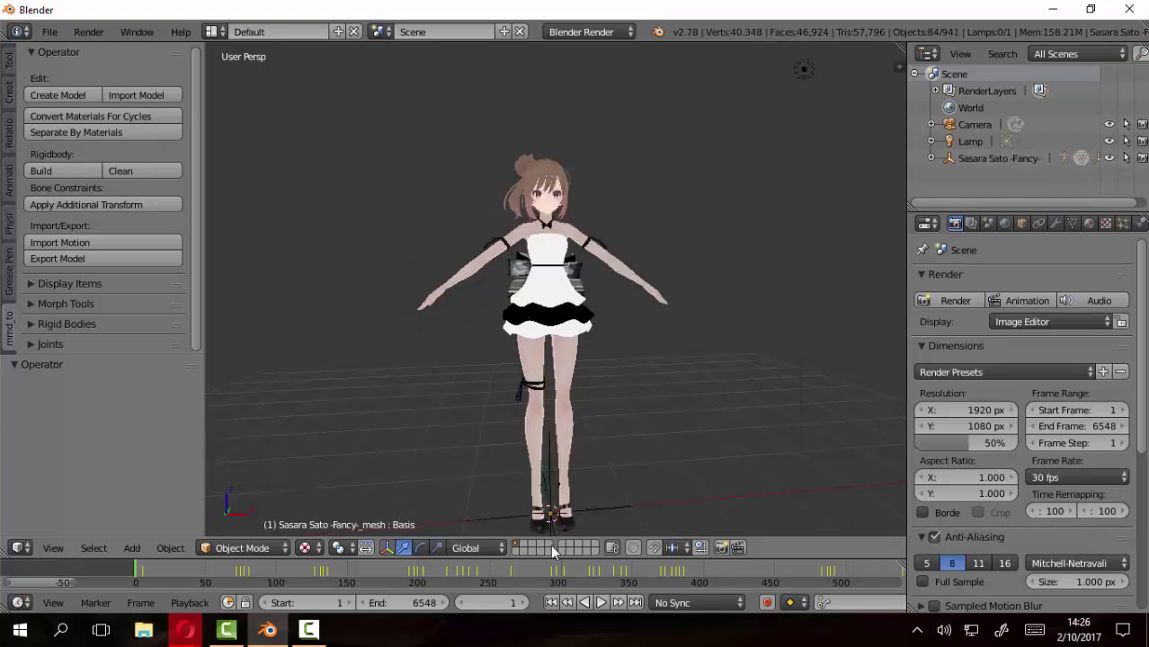
Play the dance to frame 506 and render that frame with F12
{"action": "left_click", "coordinate": [601, 602]}
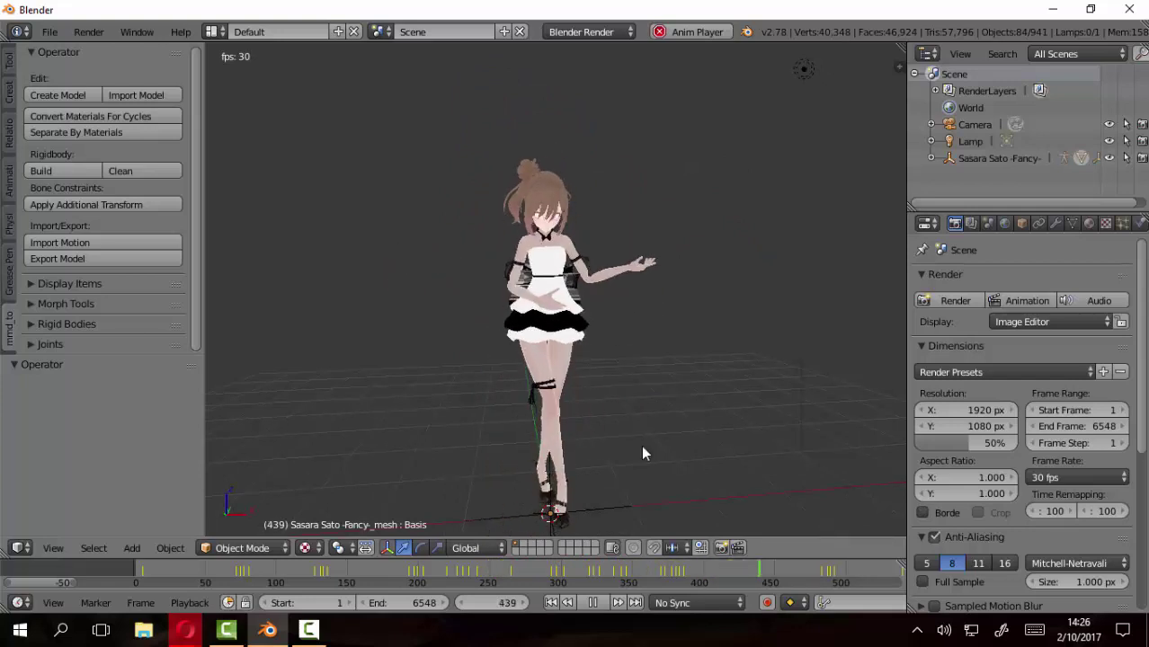
{"action": "left_click", "coordinate": [592, 602]}
{"action": "key", "text": "F12"}
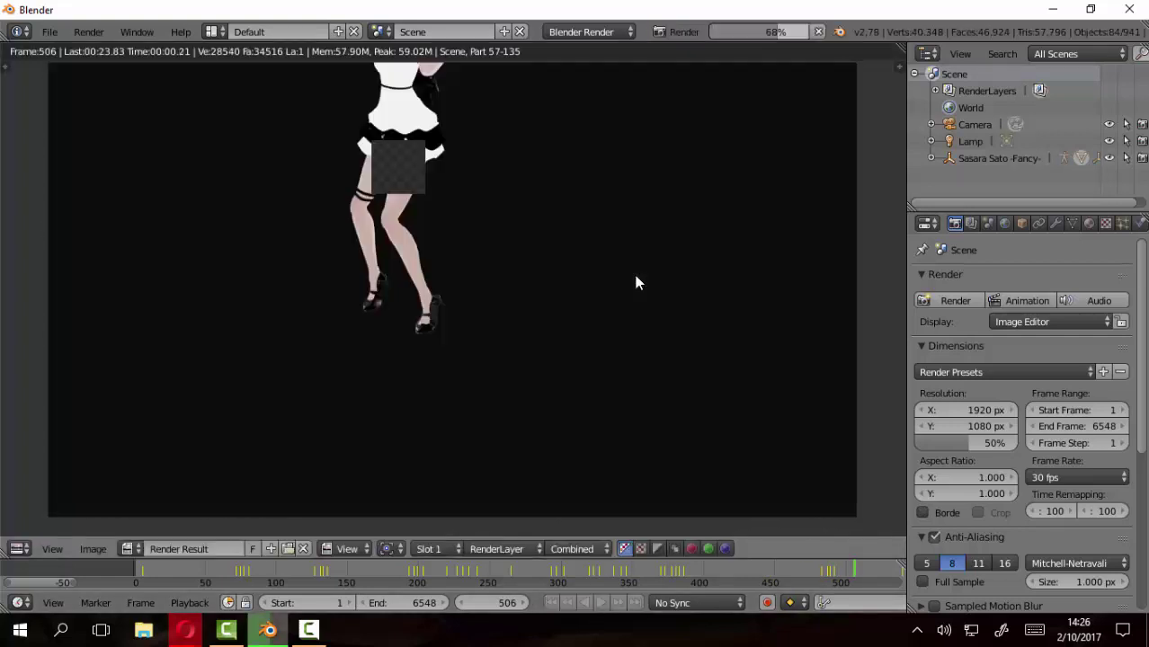
Close the render result and view the model through the scene camera, zoomed in
{"action": "key", "text": "Escape"}
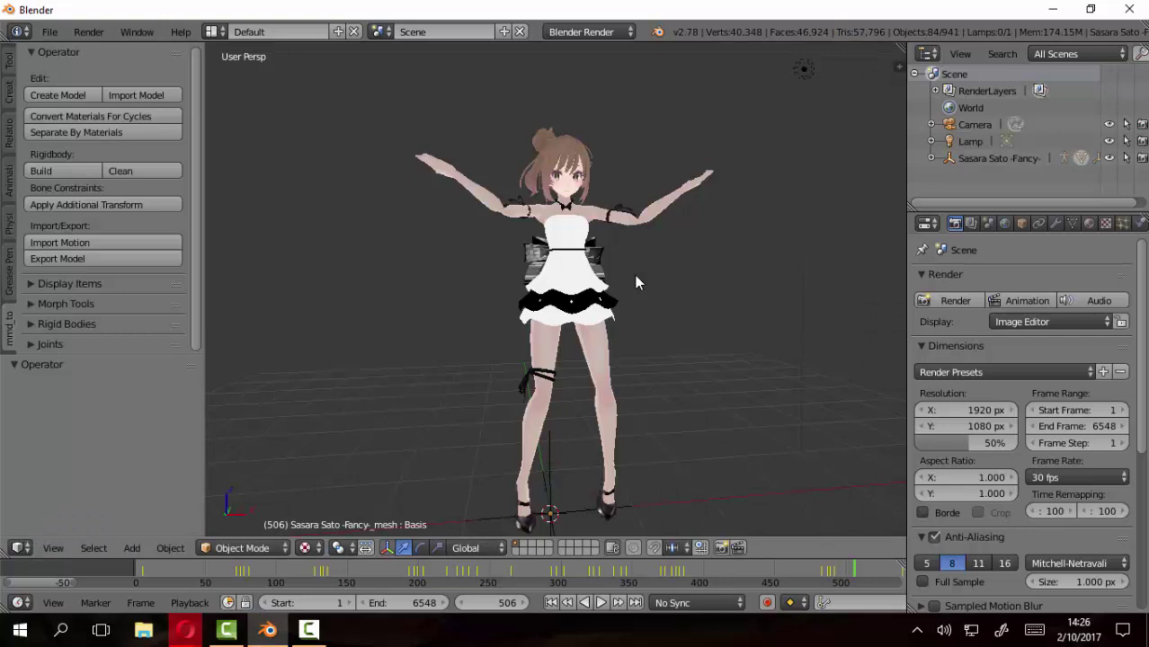
{"action": "scroll", "coordinate": [635, 283], "scroll_direction": "down", "scroll_amount": 3}
{"action": "mouse_move", "coordinate": [635, 283]}
{"action": "middle_mouse_down"}
{"action": "mouse_move", "coordinate": [703, 290]}
{"action": "mouse_move", "coordinate": [688, 290]}
{"action": "middle_mouse_up"}
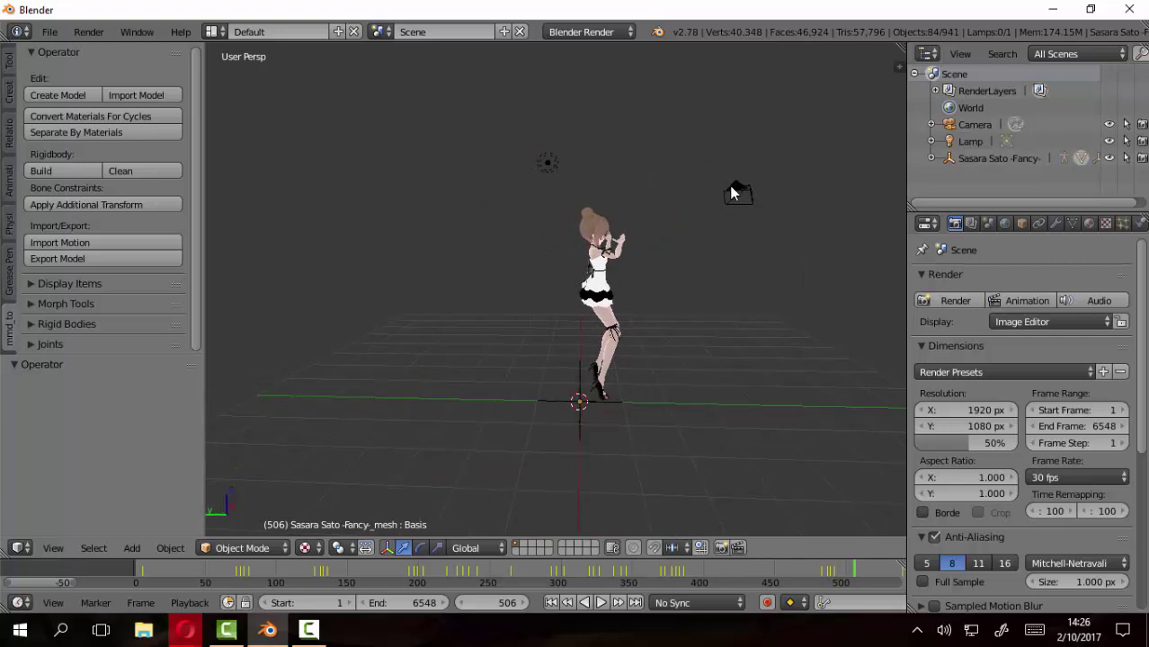
{"action": "mouse_move", "coordinate": [621, 257]}
{"action": "middle_mouse_down"}
{"action": "mouse_move", "coordinate": [535, 285]}
{"action": "mouse_move", "coordinate": [548, 274]}
{"action": "mouse_move", "coordinate": [682, 293]}
{"action": "mouse_move", "coordinate": [669, 288]}
{"action": "middle_mouse_up"}
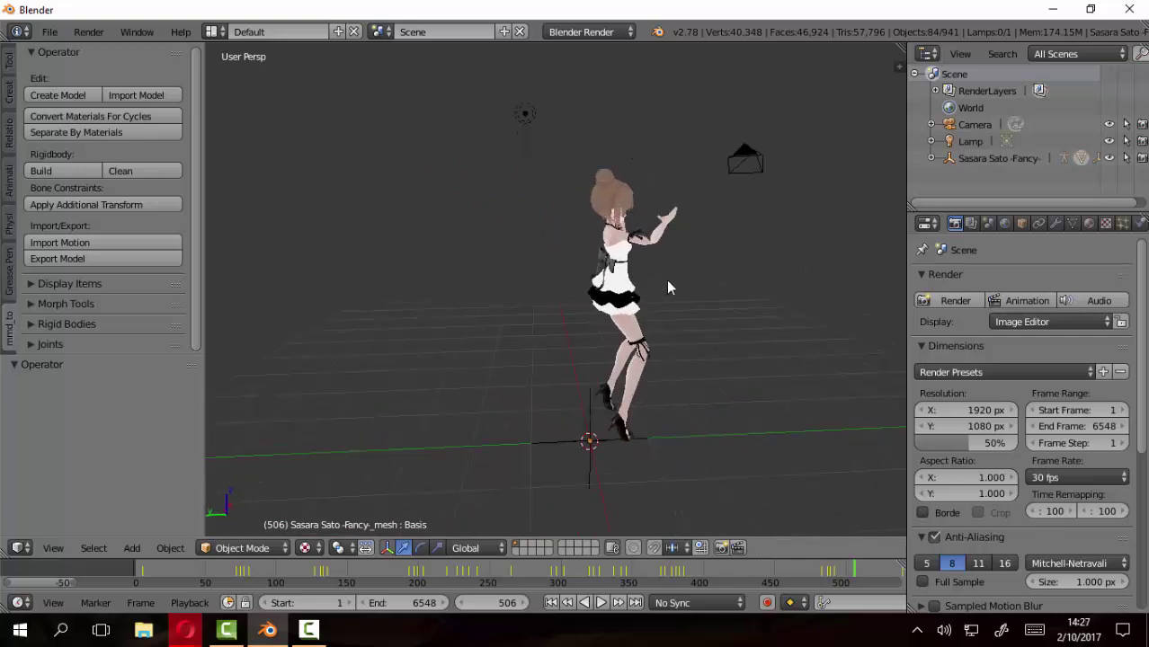
{"action": "key", "text": "KP_0"}
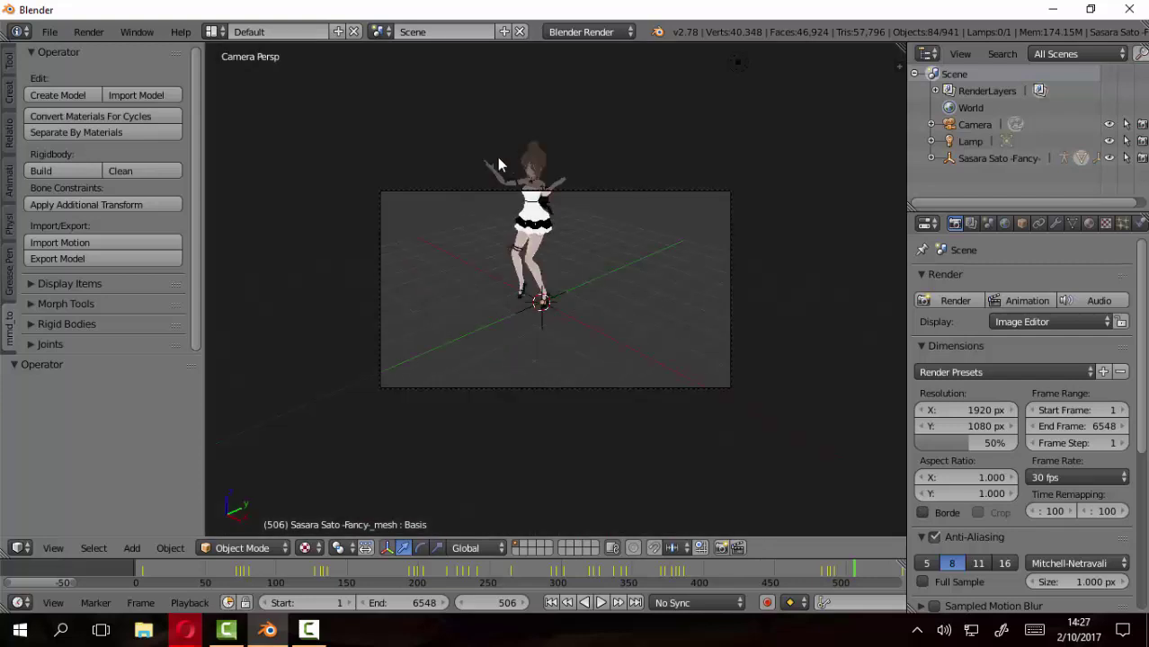
{"action": "scroll", "coordinate": [691, 314], "scroll_direction": "up", "scroll_amount": 1}
{"action": "scroll", "coordinate": [691, 315], "scroll_direction": "up", "scroll_amount": 1}
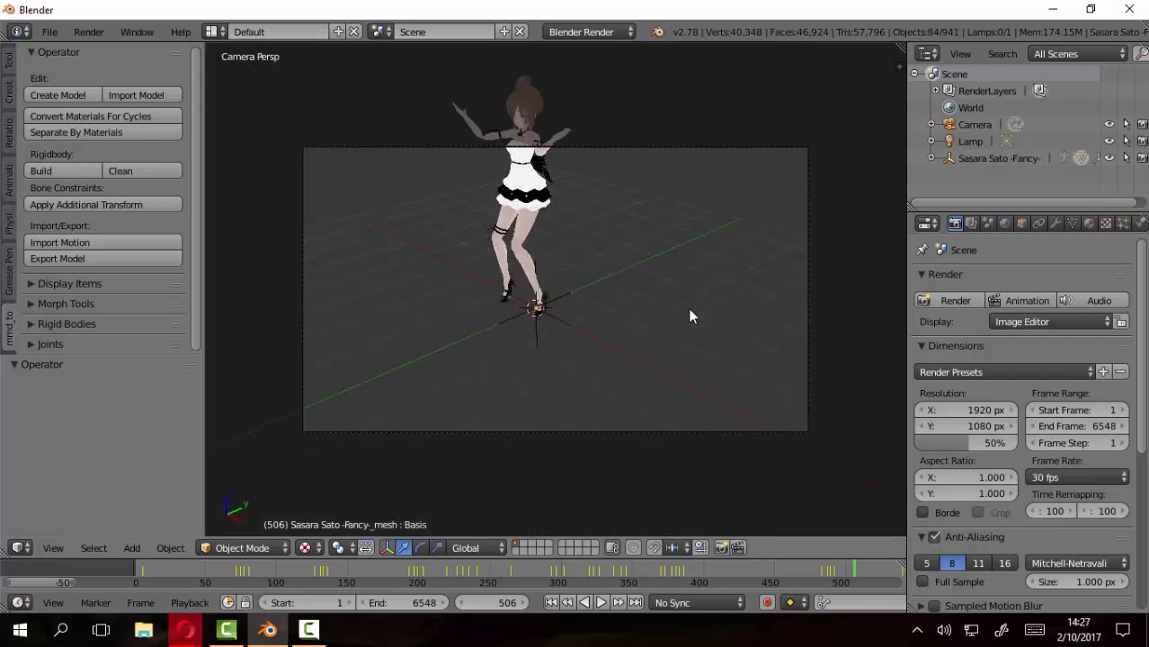
{"action": "scroll", "coordinate": [690, 316], "scroll_direction": "up", "scroll_amount": 1}
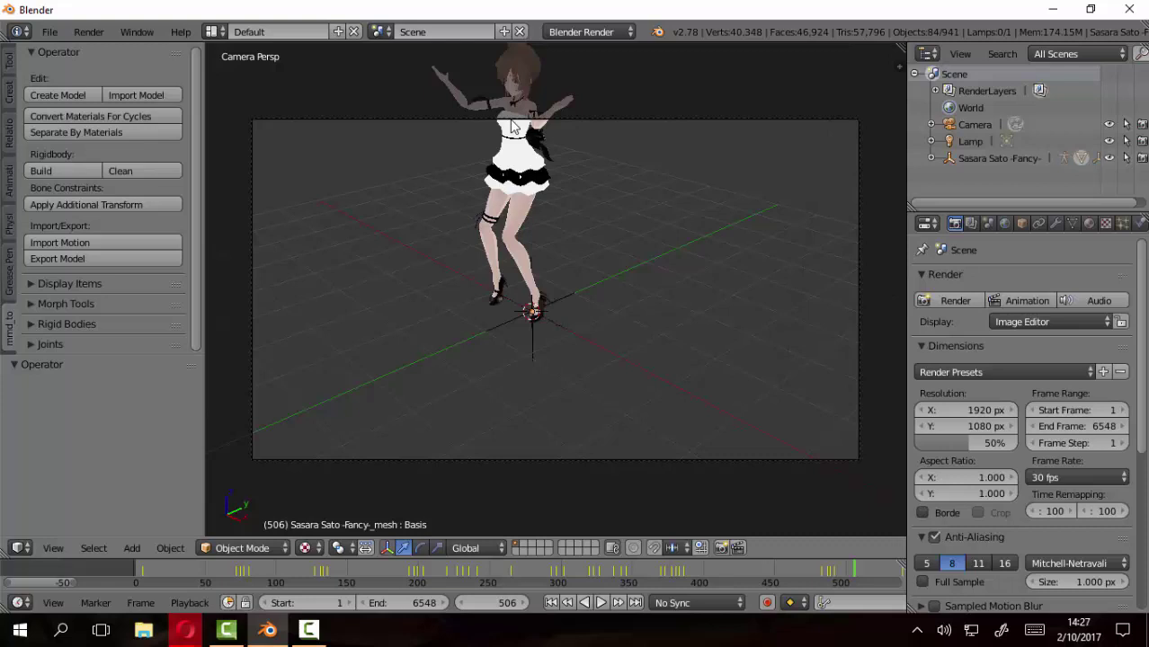
Select Camera and import the second .vmd from Gokuraku Jodo\Camera as its motion
{"action": "left_click", "coordinate": [966, 125]}
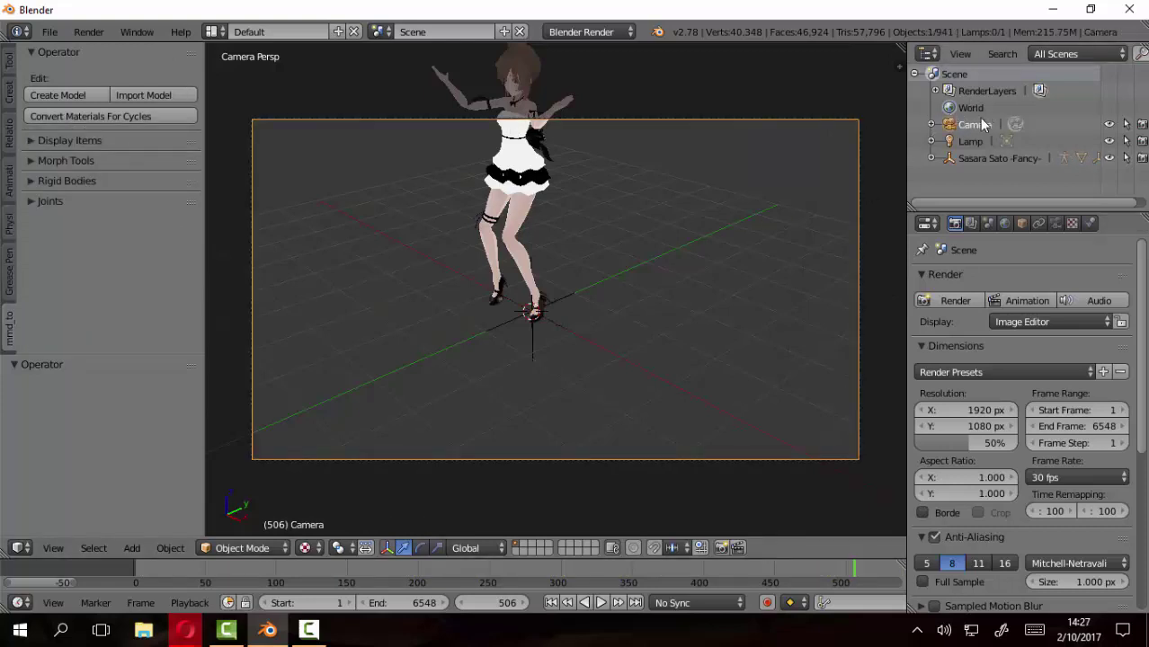
{"action": "mouse_move", "coordinate": [475, 239]}
{"action": "middle_mouse_down"}
{"action": "mouse_move", "coordinate": [681, 247]}
{"action": "mouse_move", "coordinate": [767, 232]}
{"action": "middle_mouse_up"}
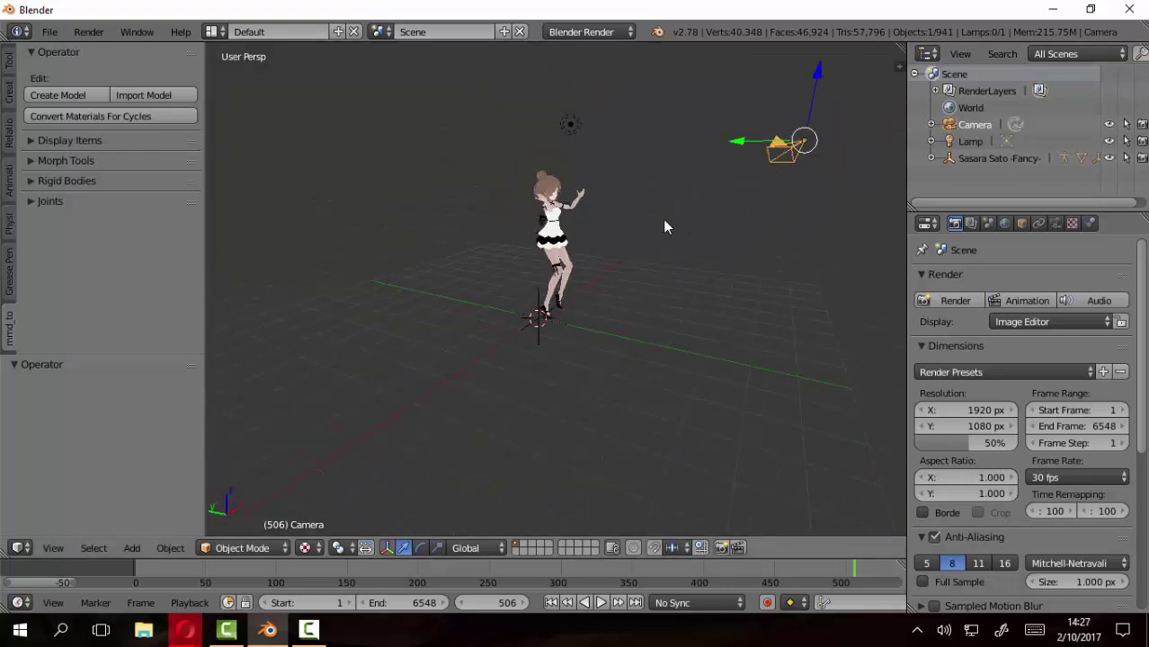
{"action": "left_click", "coordinate": [51, 32]}
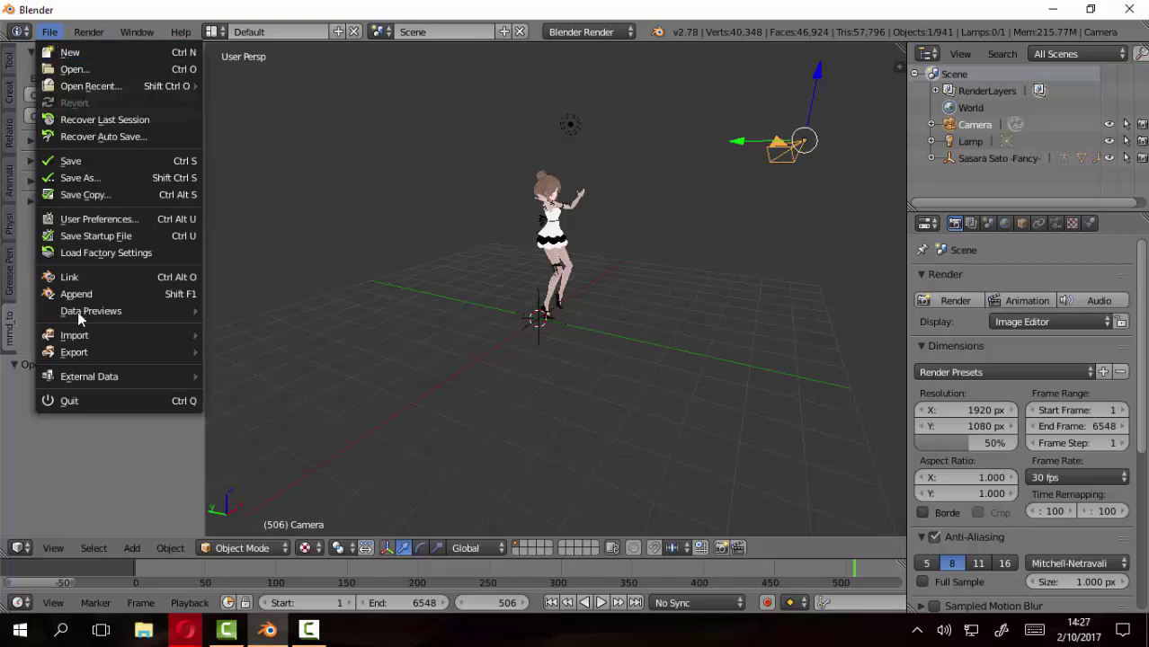
{"action": "mouse_move", "coordinate": [75, 335]}
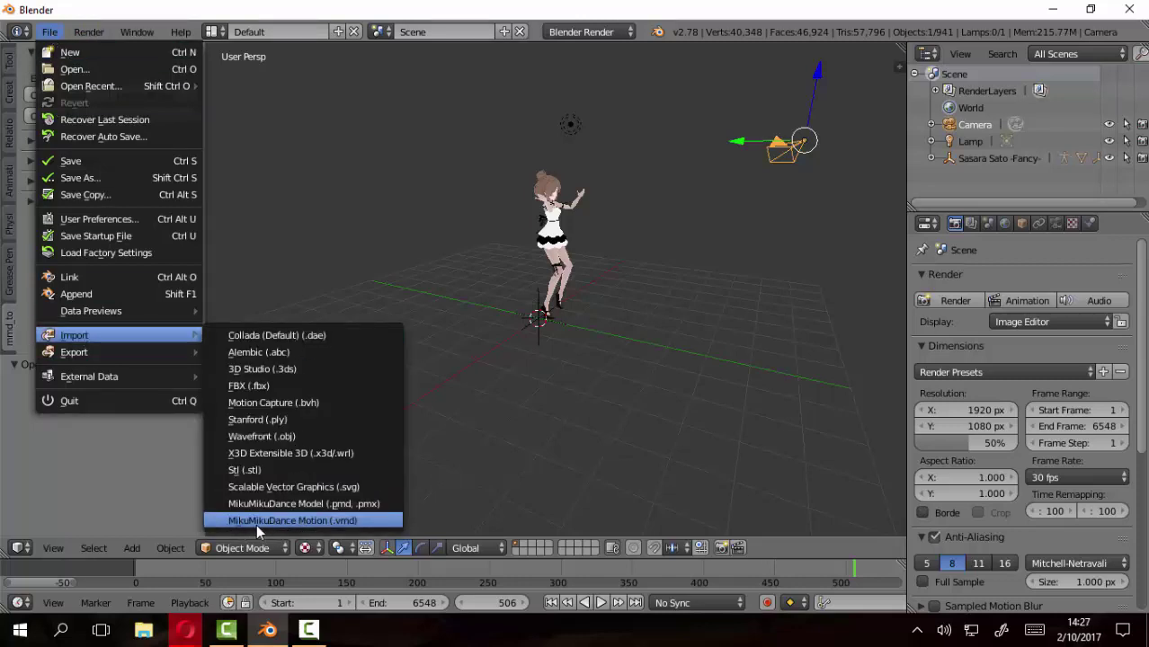
{"action": "left_click", "coordinate": [351, 523]}
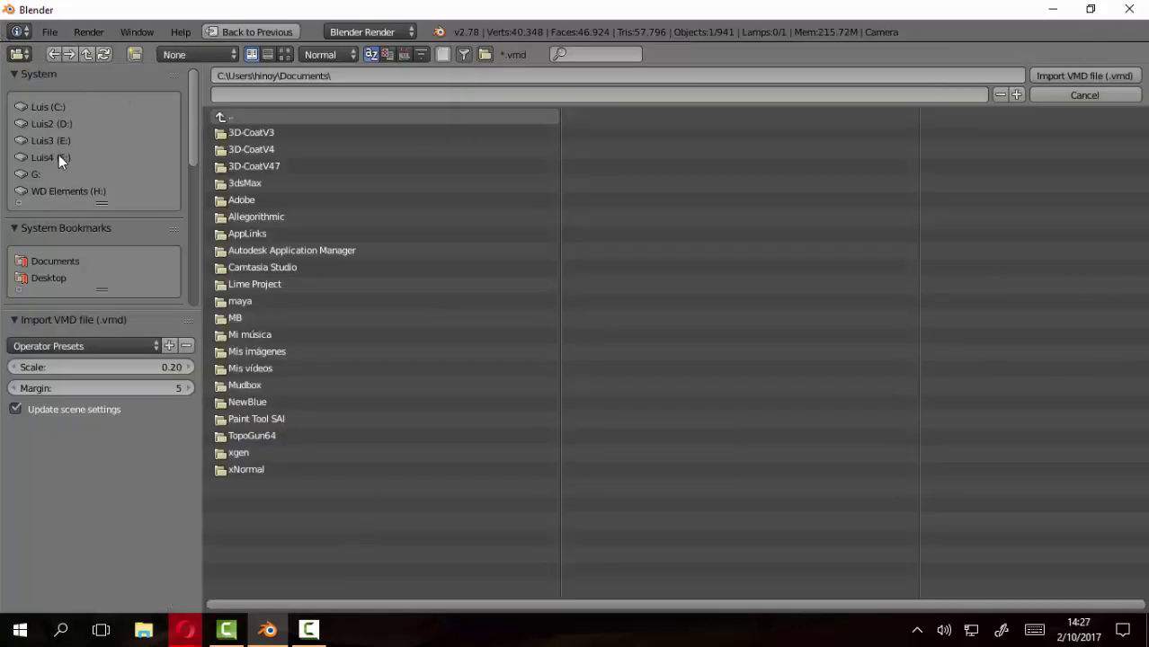
{"action": "scroll", "coordinate": [69, 239], "scroll_direction": "down", "scroll_amount": 3}
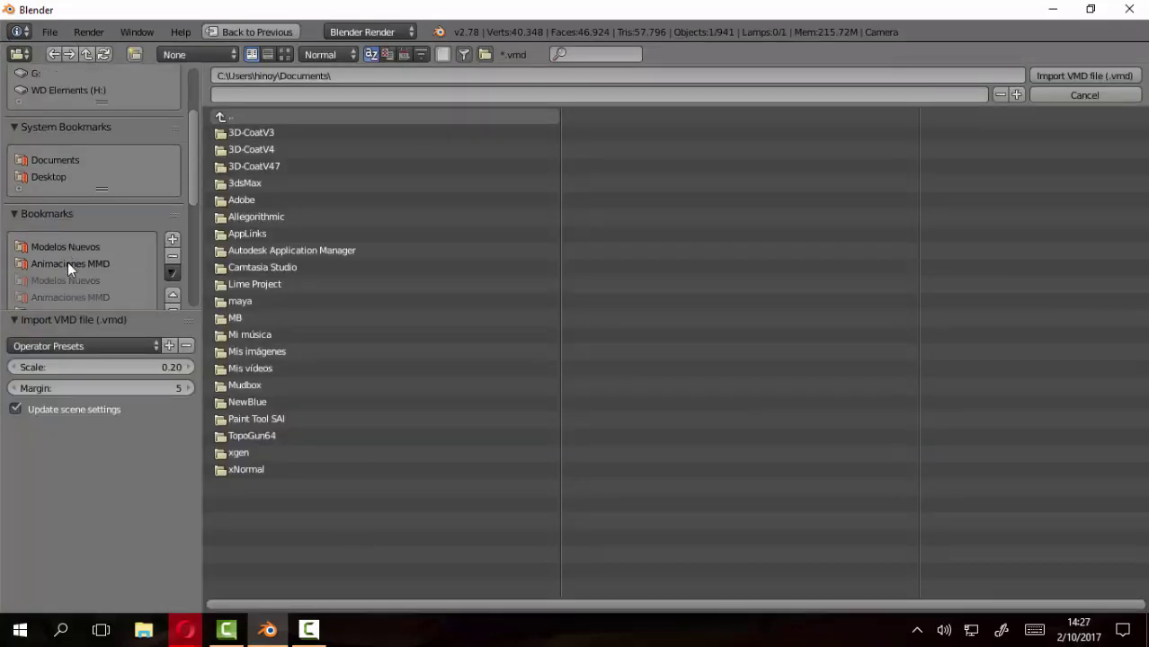
{"action": "left_click", "coordinate": [67, 262]}
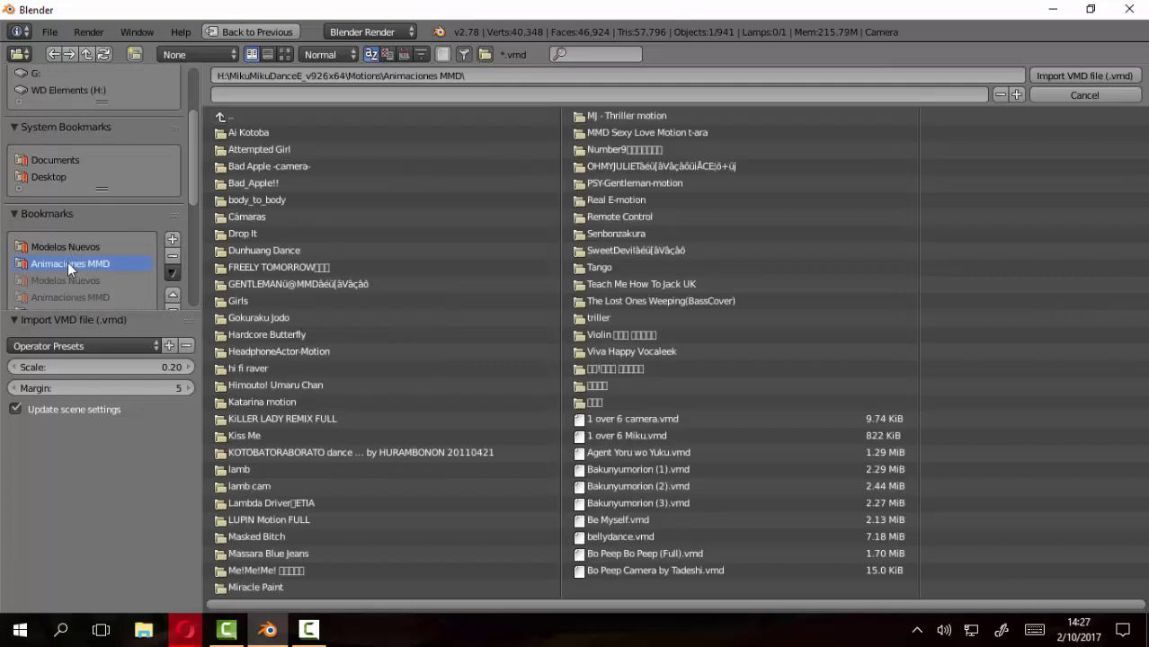
{"action": "left_click", "coordinate": [254, 318]}
{"action": "left_click", "coordinate": [235, 136]}
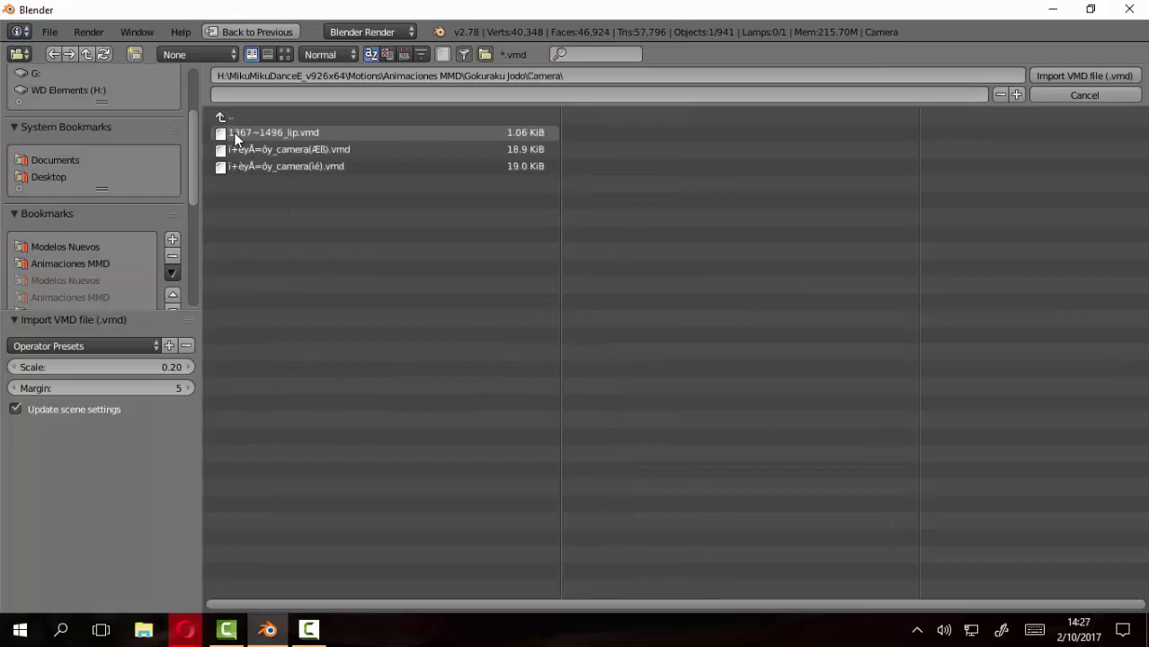
{"action": "left_click", "coordinate": [345, 152]}
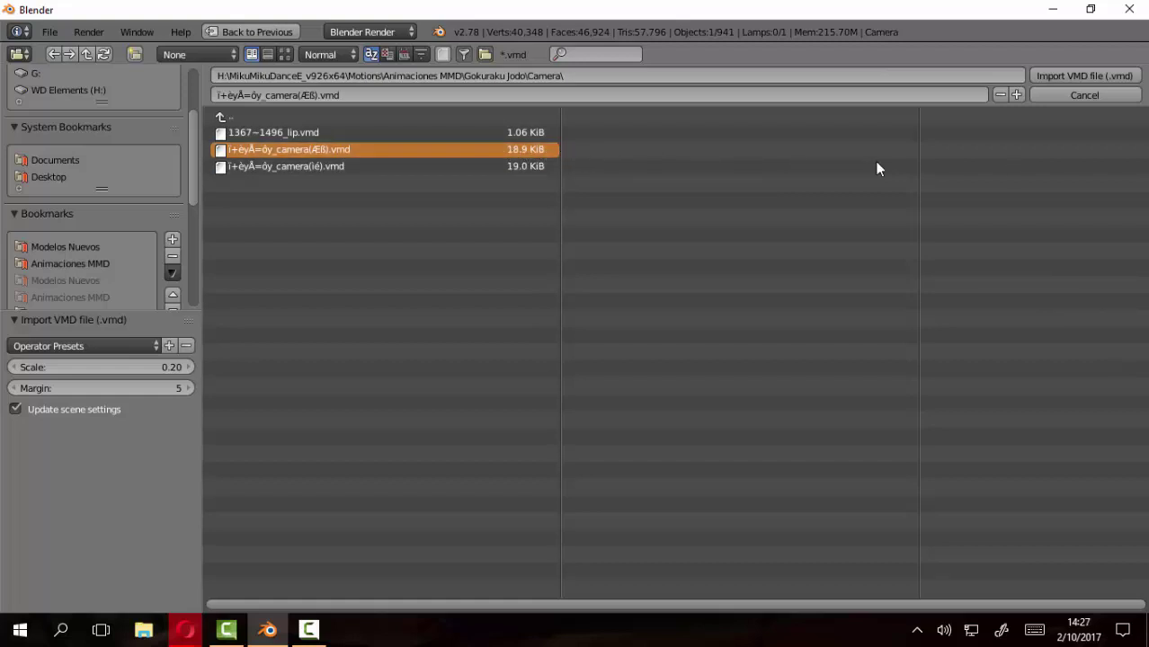
{"action": "left_click", "coordinate": [1084, 77]}
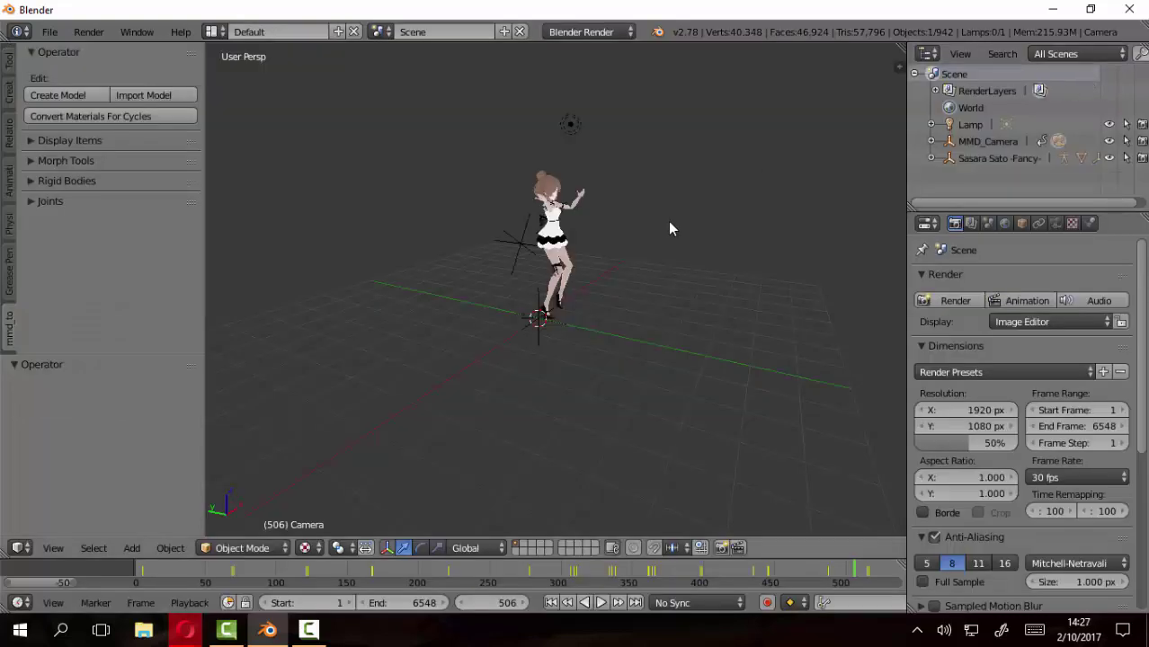
Look through the animated MMD_Camera with Numpad 0
{"action": "mouse_move", "coordinate": [668, 228]}
{"action": "middle_mouse_down"}
{"action": "mouse_move", "coordinate": [251, 259]}
{"action": "mouse_move", "coordinate": [785, 281]}
{"action": "mouse_move", "coordinate": [499, 209]}
{"action": "middle_mouse_up"}
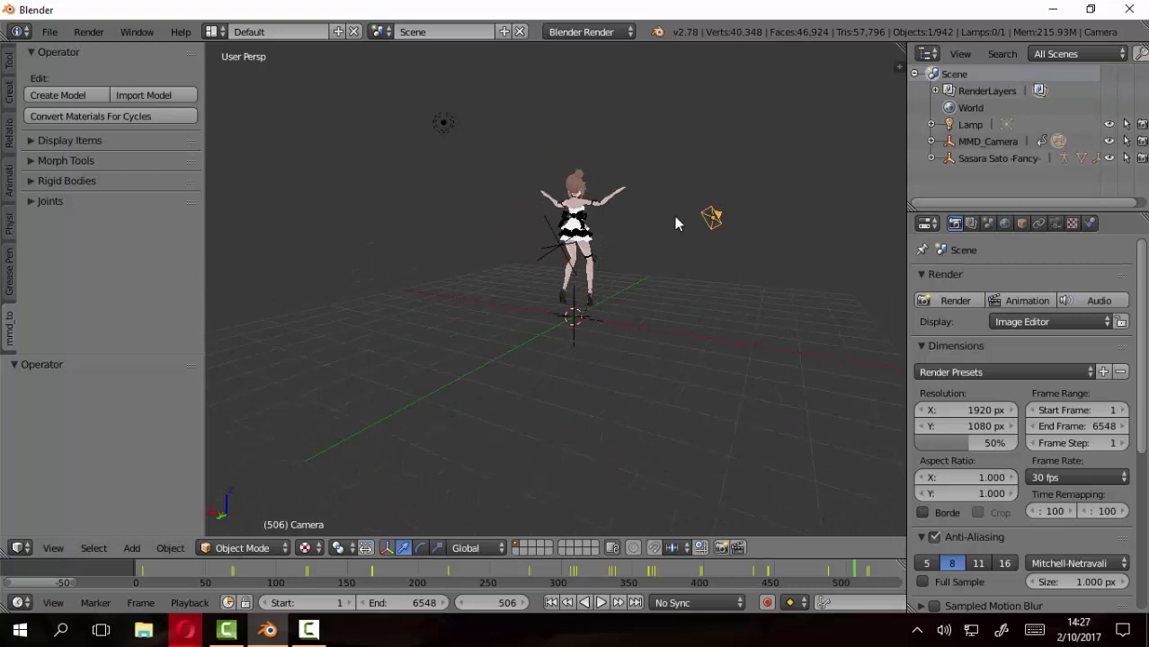
{"action": "scroll", "coordinate": [677, 223], "scroll_direction": "up", "scroll_amount": 2}
{"action": "key", "text": "KP_0"}
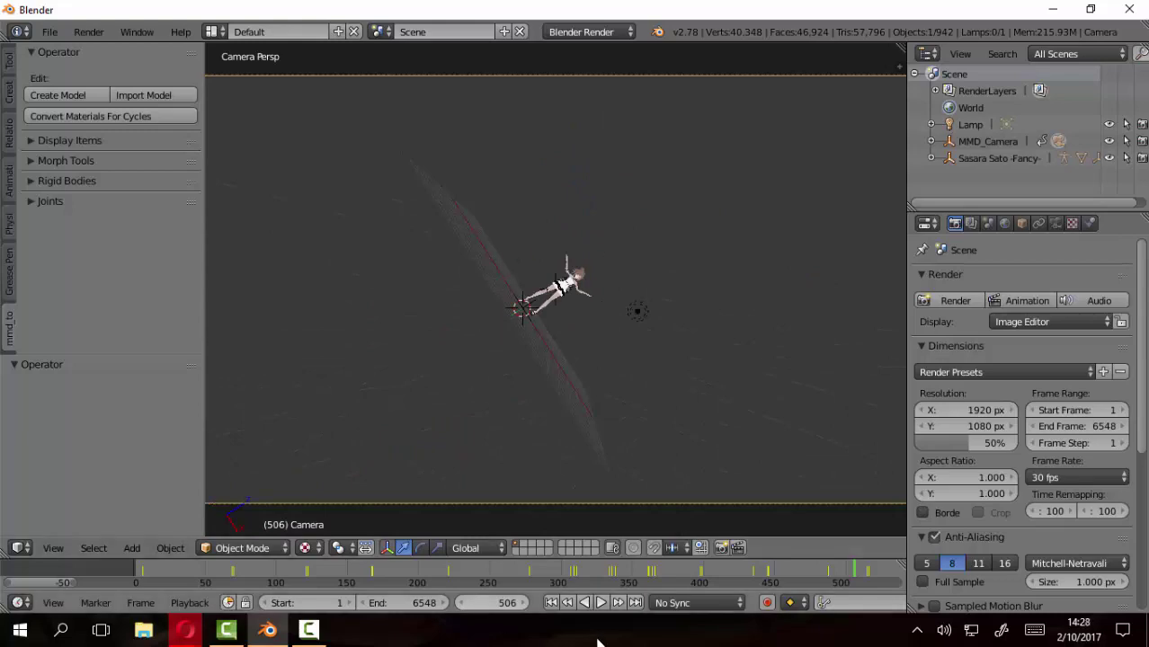
Play the animation to frame 676, render that frame, then close the render
{"action": "left_click", "coordinate": [601, 603]}
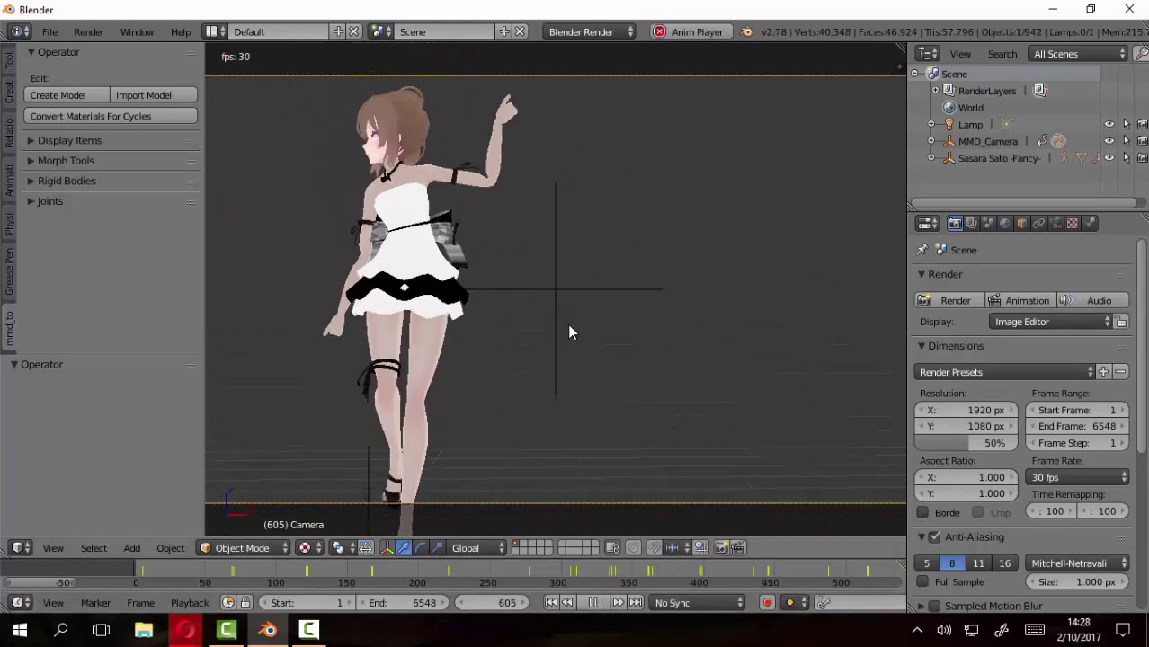
{"action": "left_click", "coordinate": [592, 603]}
{"action": "key", "text": "F12"}
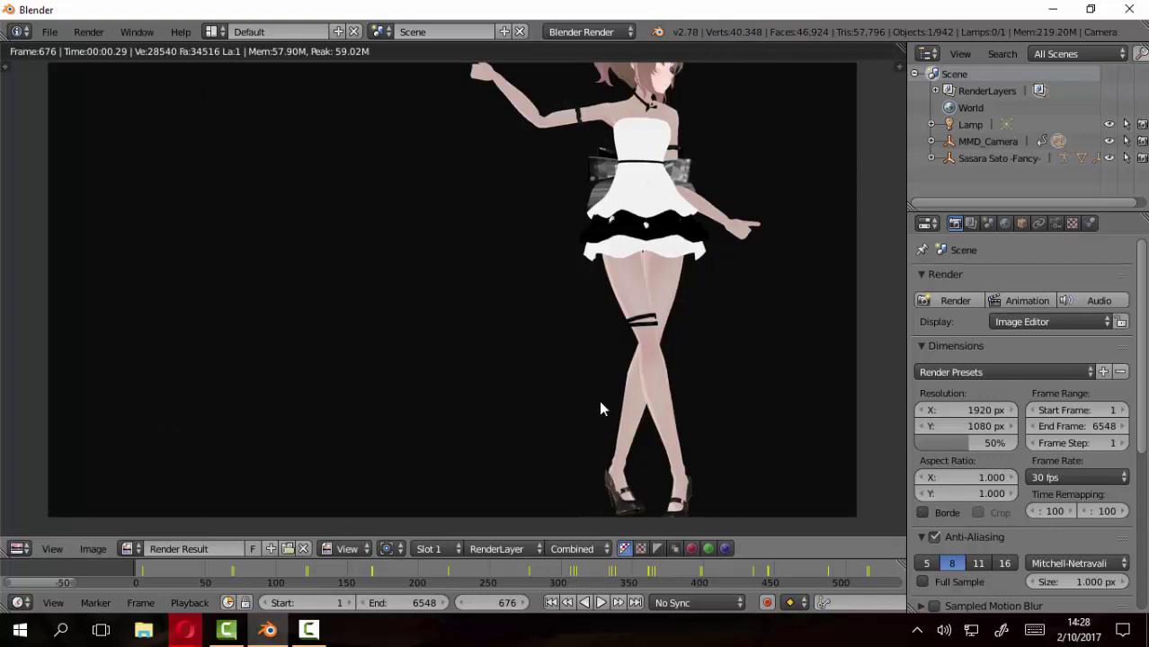
{"action": "key", "text": "Escape"}
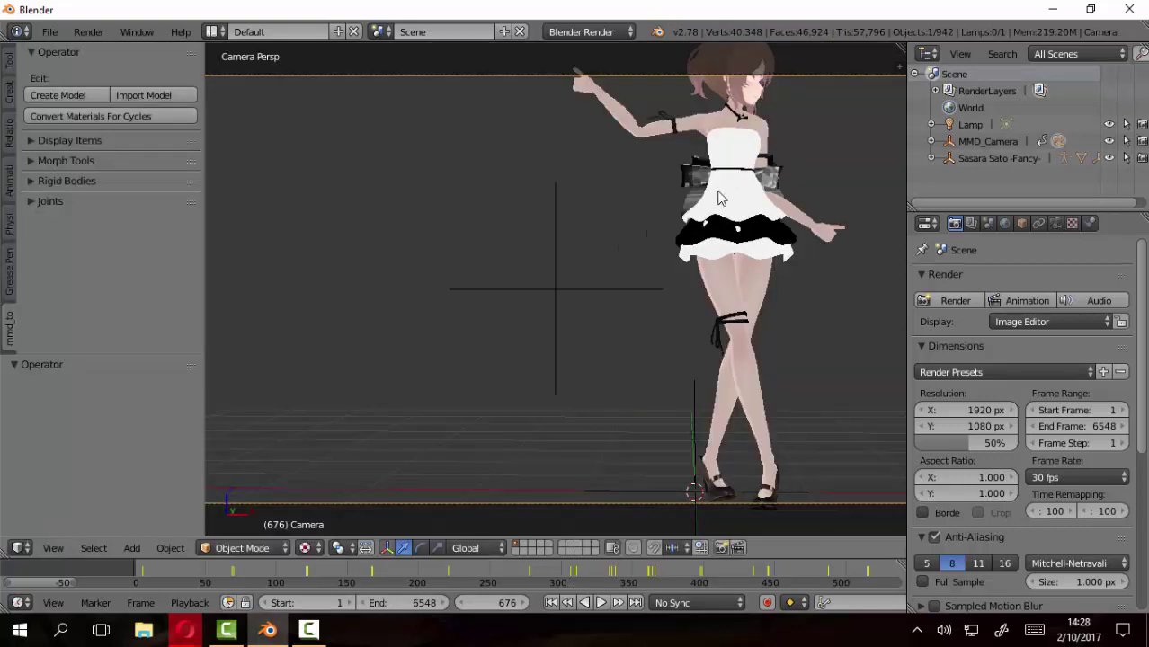
Switch the render engine to Cycles Render and convert the character's materials for Cycles
{"action": "left_click", "coordinate": [604, 34]}
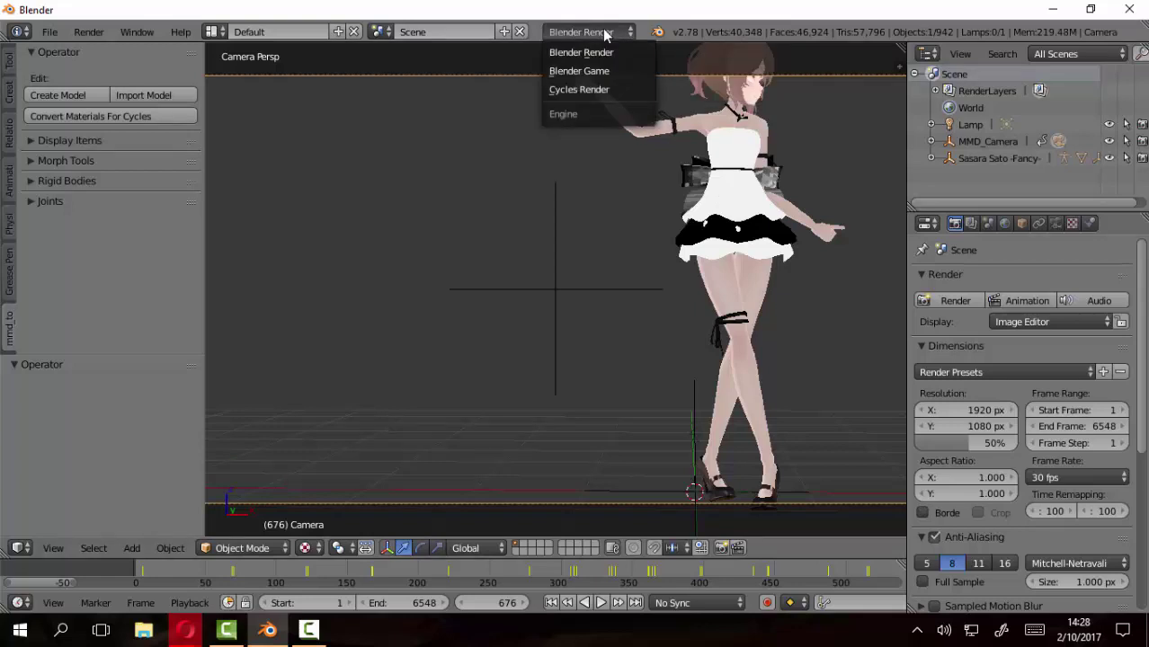
{"action": "left_click", "coordinate": [601, 93]}
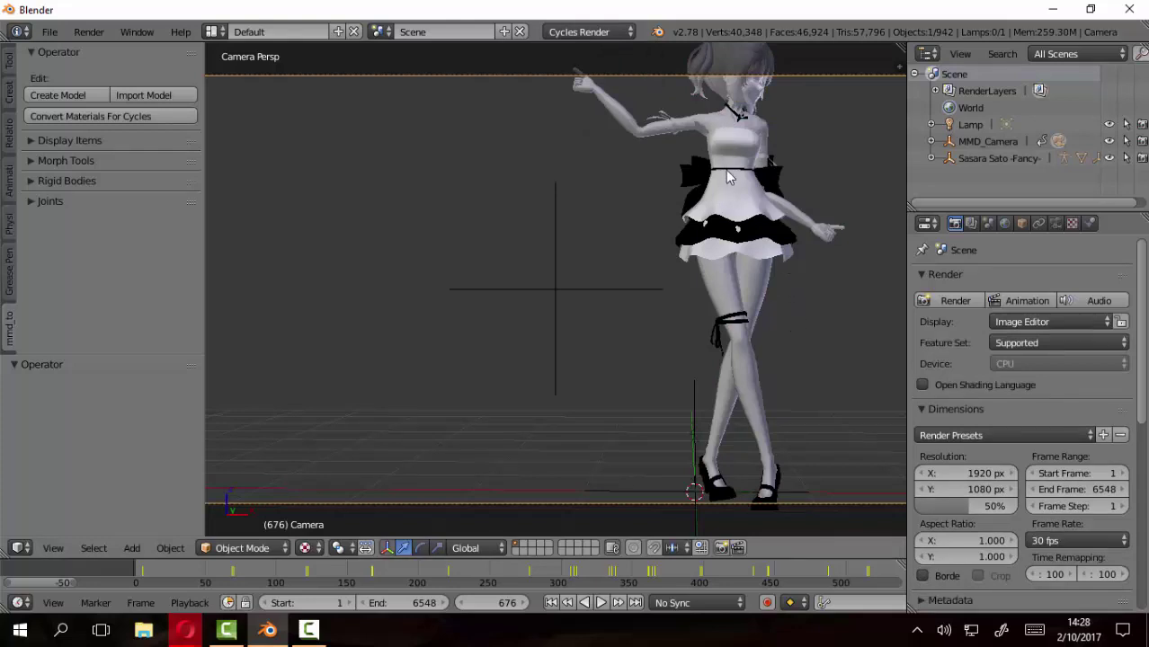
{"action": "right_click", "coordinate": [728, 179]}
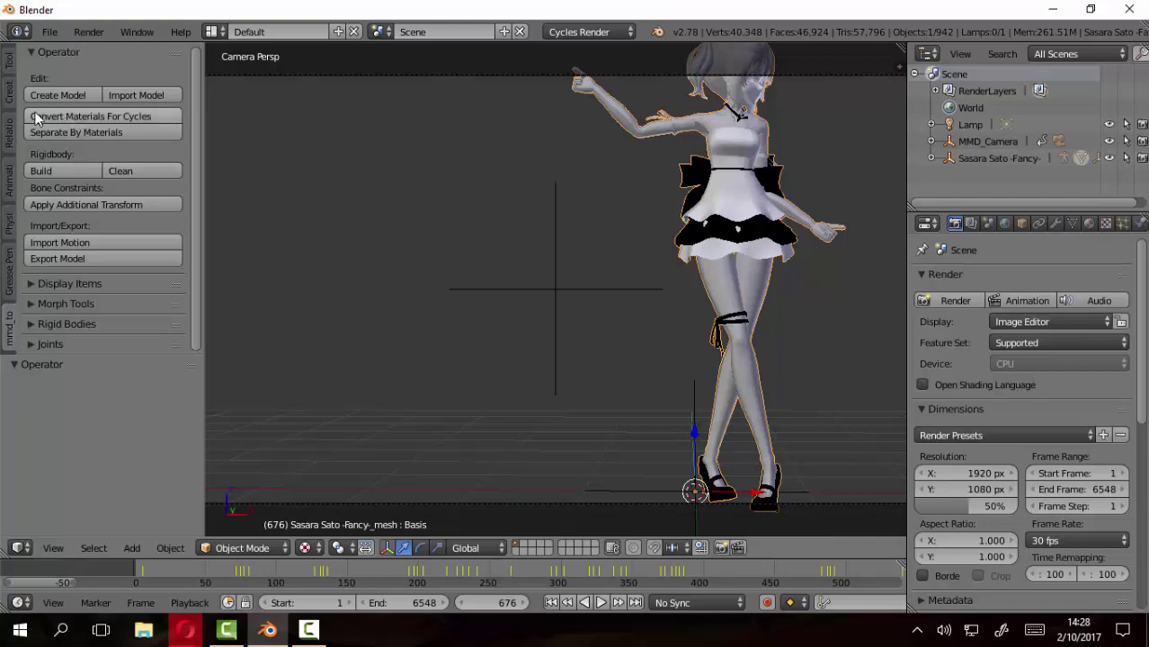
{"action": "left_click", "coordinate": [161, 115]}
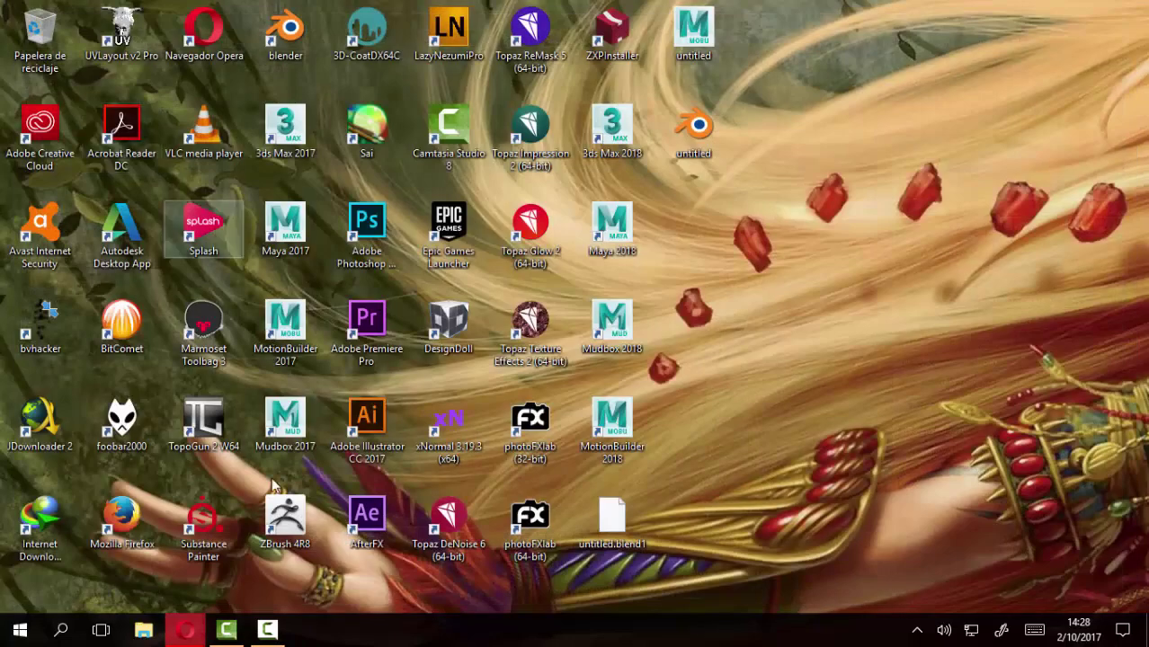
Relaunch Blender and import Sapphire-style Sato.pmx from the Modelos Nuevos folder via mmd_tools
{"action": "double_click", "coordinate": [285, 31]}
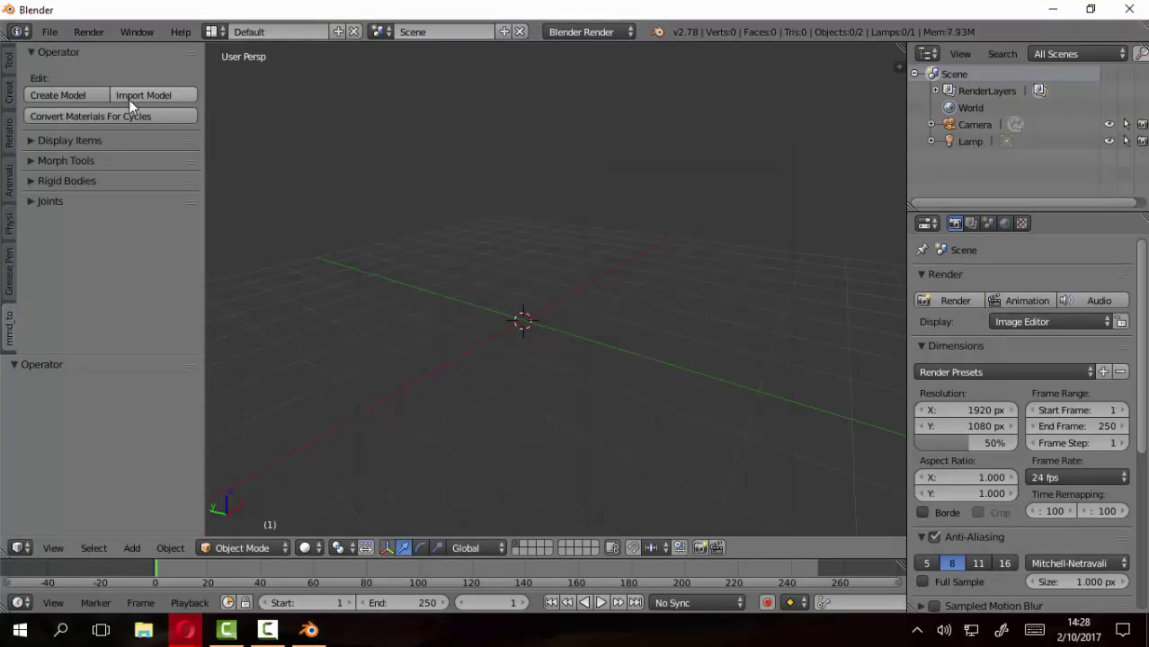
{"action": "left_click", "coordinate": [175, 93]}
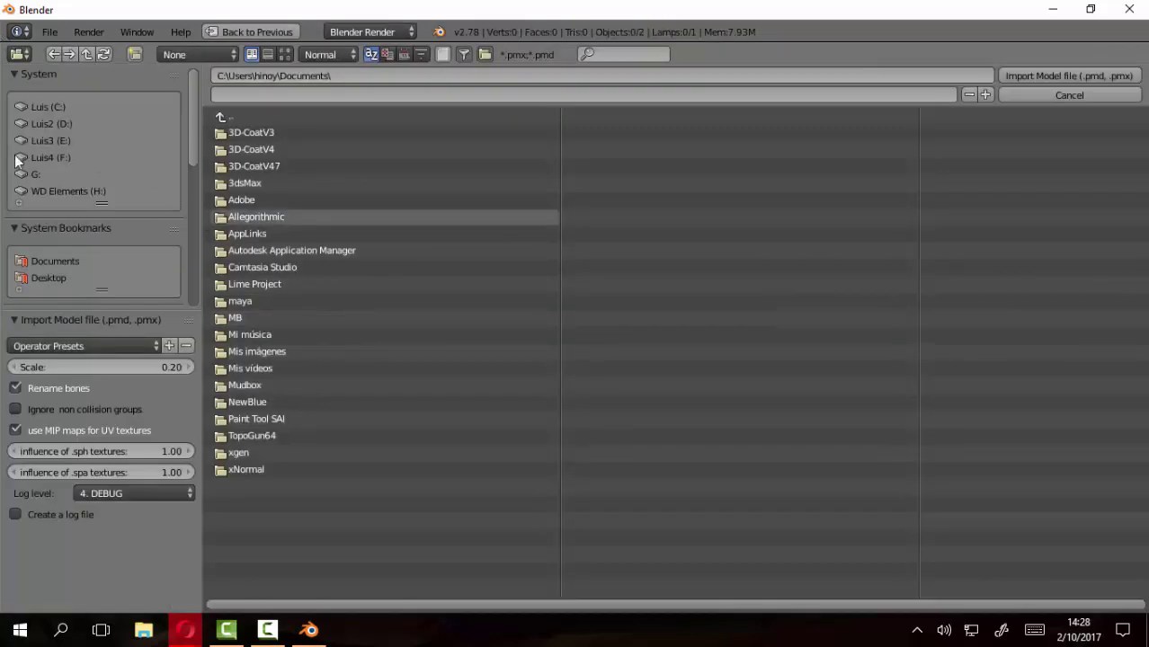
{"action": "scroll", "coordinate": [43, 245], "scroll_direction": "down", "scroll_amount": 3}
{"action": "scroll", "coordinate": [52, 247], "scroll_direction": "down", "scroll_amount": 3}
{"action": "left_click", "coordinate": [65, 214]}
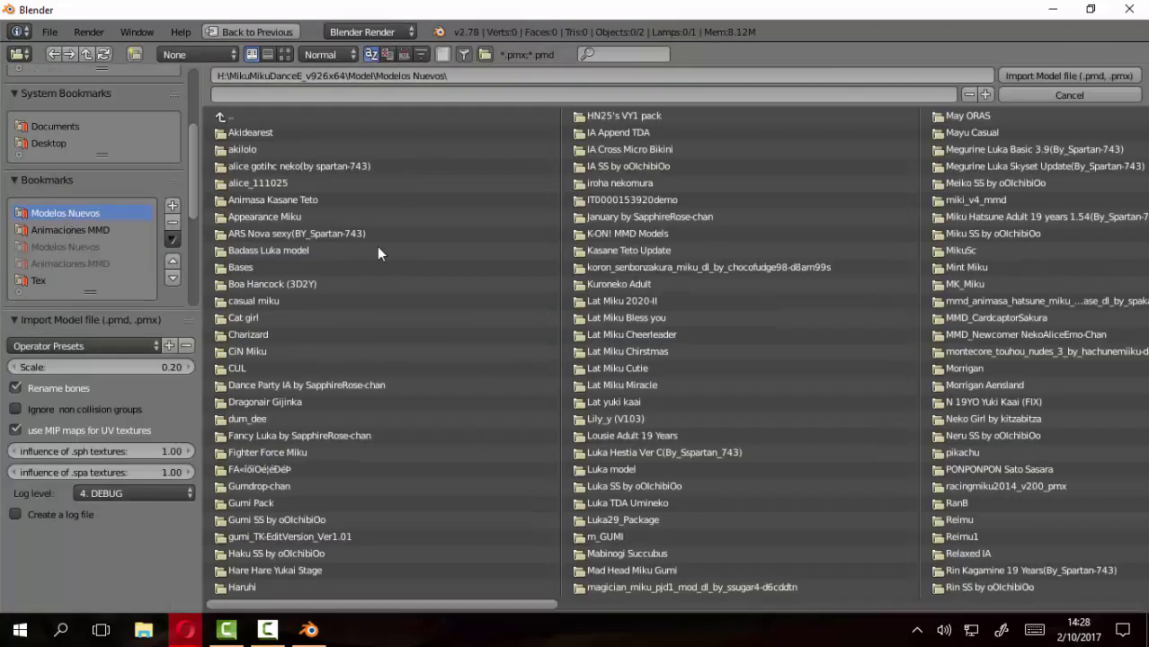
{"action": "scroll", "coordinate": [869, 315], "scroll_direction": "down", "scroll_amount": 5}
{"action": "scroll", "coordinate": [870, 323], "scroll_direction": "down", "scroll_amount": 2}
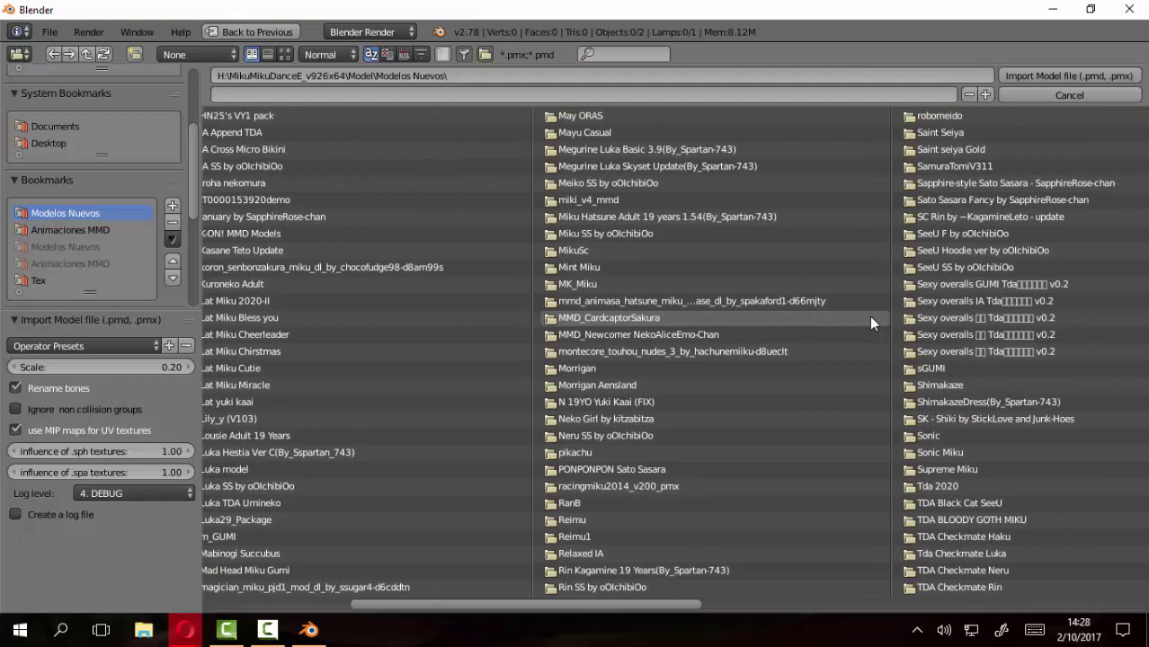
{"action": "scroll", "coordinate": [868, 316], "scroll_direction": "down", "scroll_amount": 1}
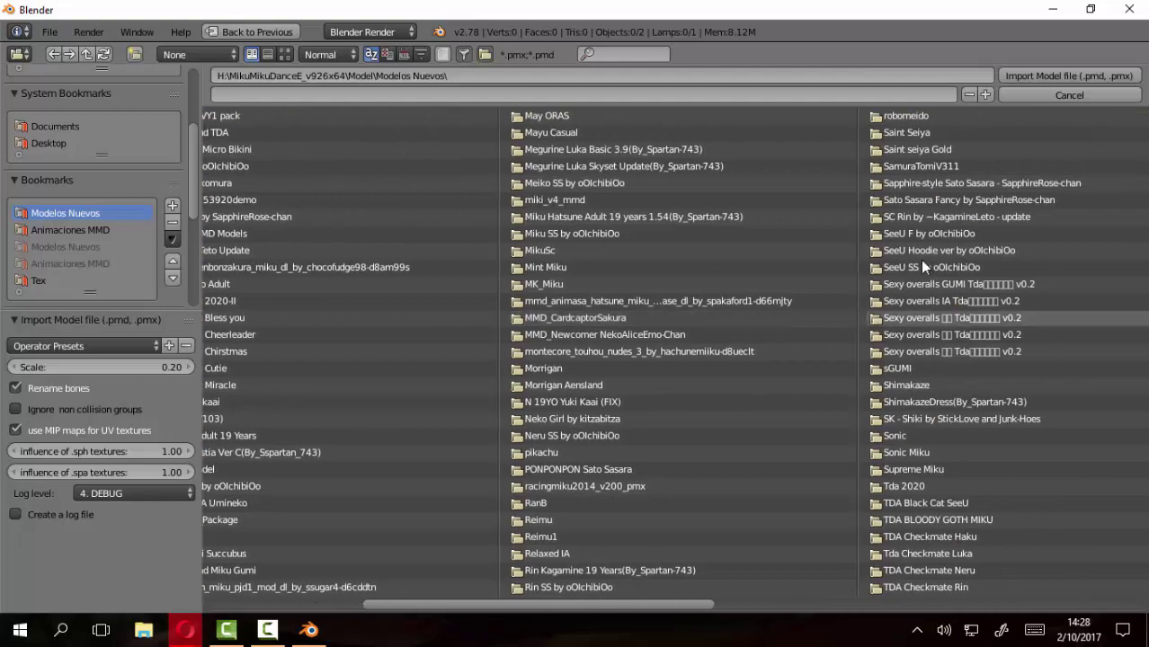
{"action": "left_click", "coordinate": [987, 176]}
{"action": "left_click", "coordinate": [294, 135]}
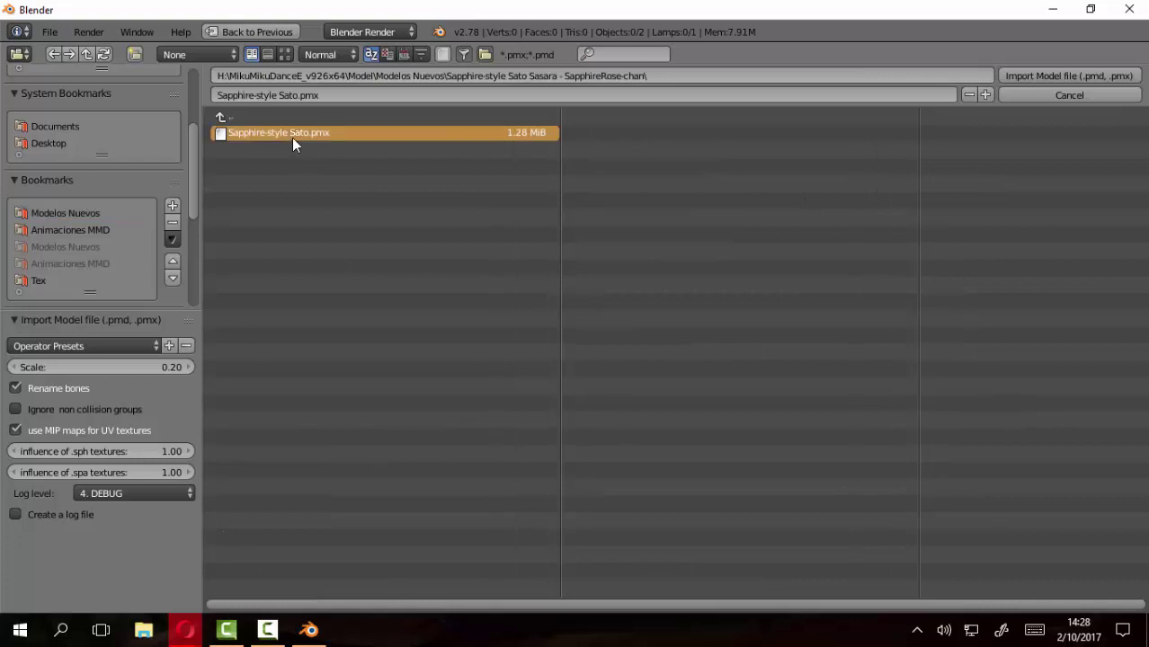
{"action": "double_click", "coordinate": [292, 137]}
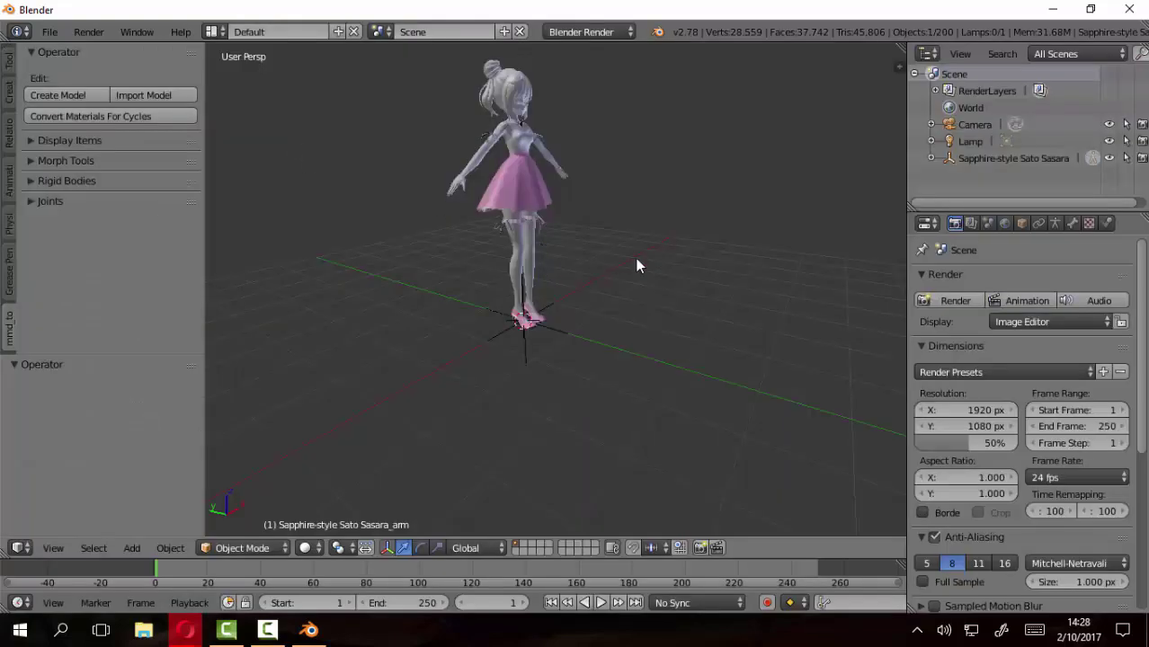
Set the viewport shading to Material and orbit to face the model
{"action": "left_click", "coordinate": [306, 548]}
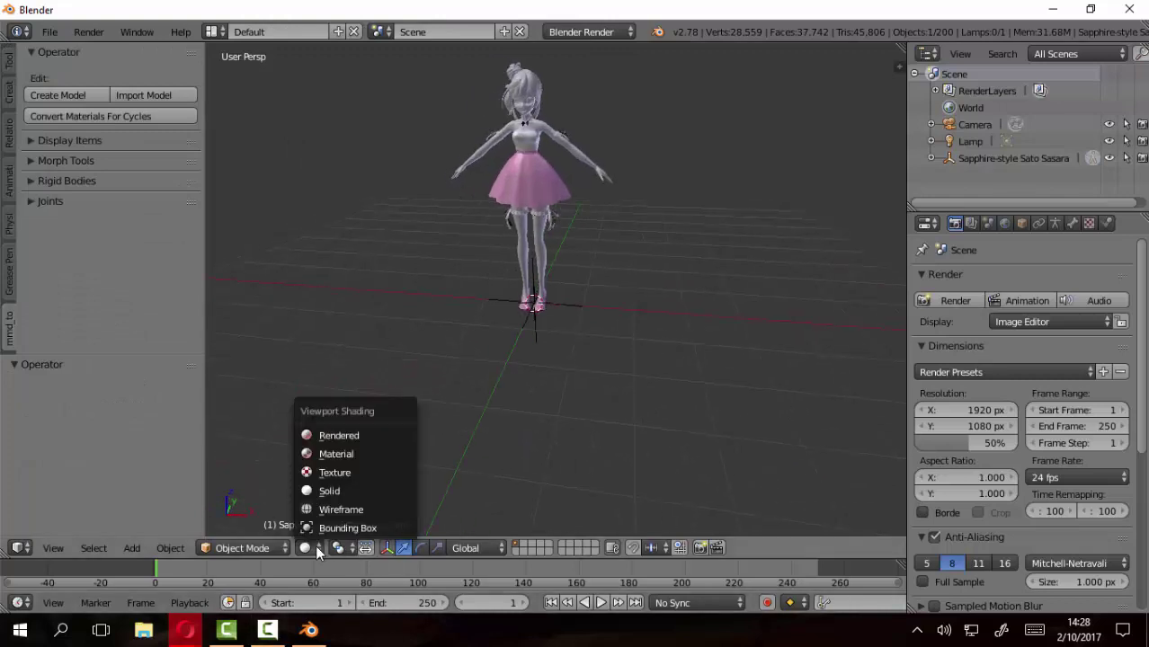
{"action": "left_click", "coordinate": [329, 452]}
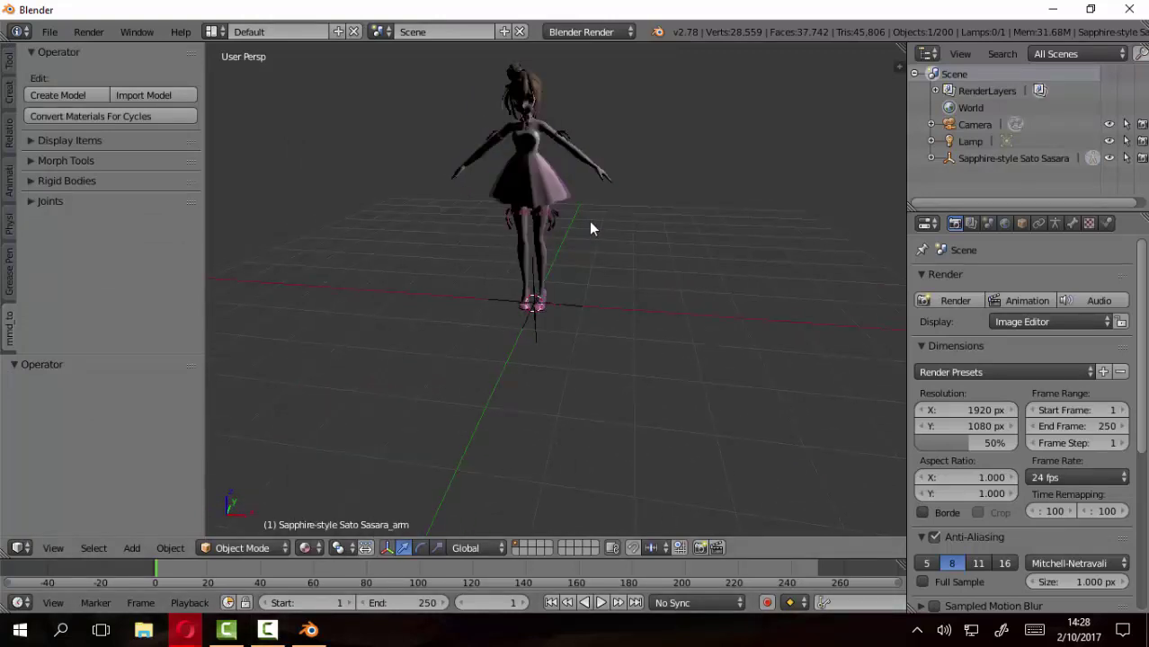
{"action": "scroll", "coordinate": [611, 203], "scroll_direction": "up", "scroll_amount": 3}
{"action": "mouse_move", "coordinate": [638, 188]}
{"action": "middle_mouse_down"}
{"action": "mouse_move", "coordinate": [608, 192]}
{"action": "mouse_move", "coordinate": [623, 165]}
{"action": "mouse_move", "coordinate": [565, 130]}
{"action": "mouse_move", "coordinate": [525, 182]}
{"action": "middle_mouse_up"}
Select the mesh, switch to Cycles Render, and convert its materials for Cycles
{"action": "right_click", "coordinate": [525, 182]}
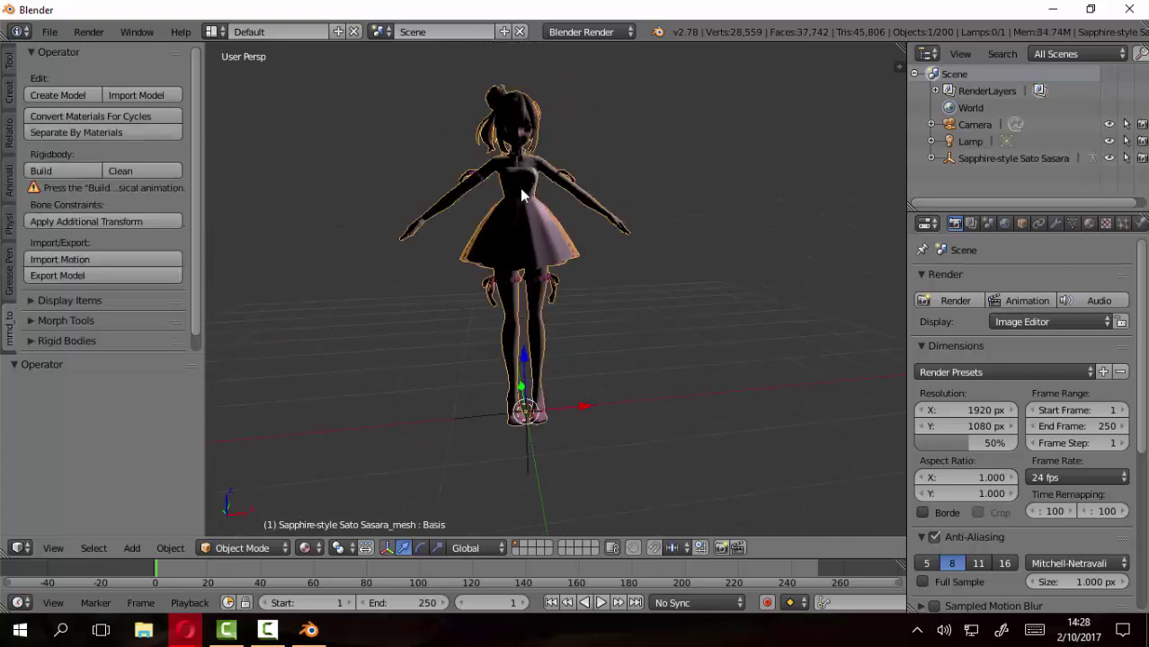
{"action": "left_click", "coordinate": [583, 31]}
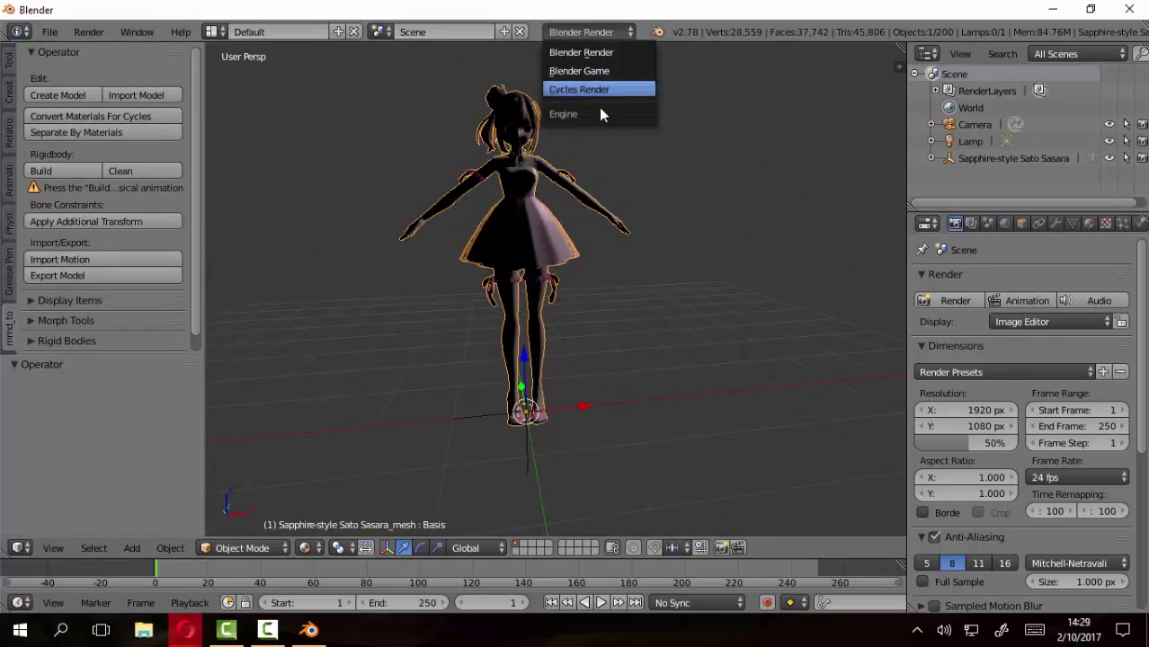
{"action": "left_click", "coordinate": [600, 90]}
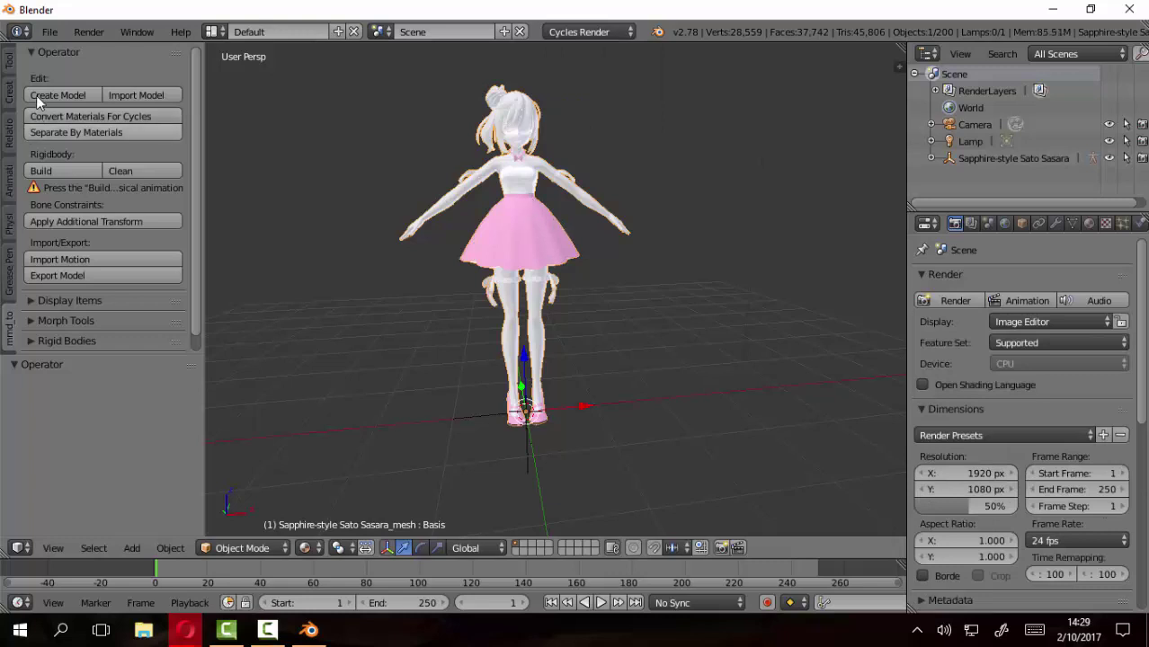
{"action": "left_click", "coordinate": [72, 116]}
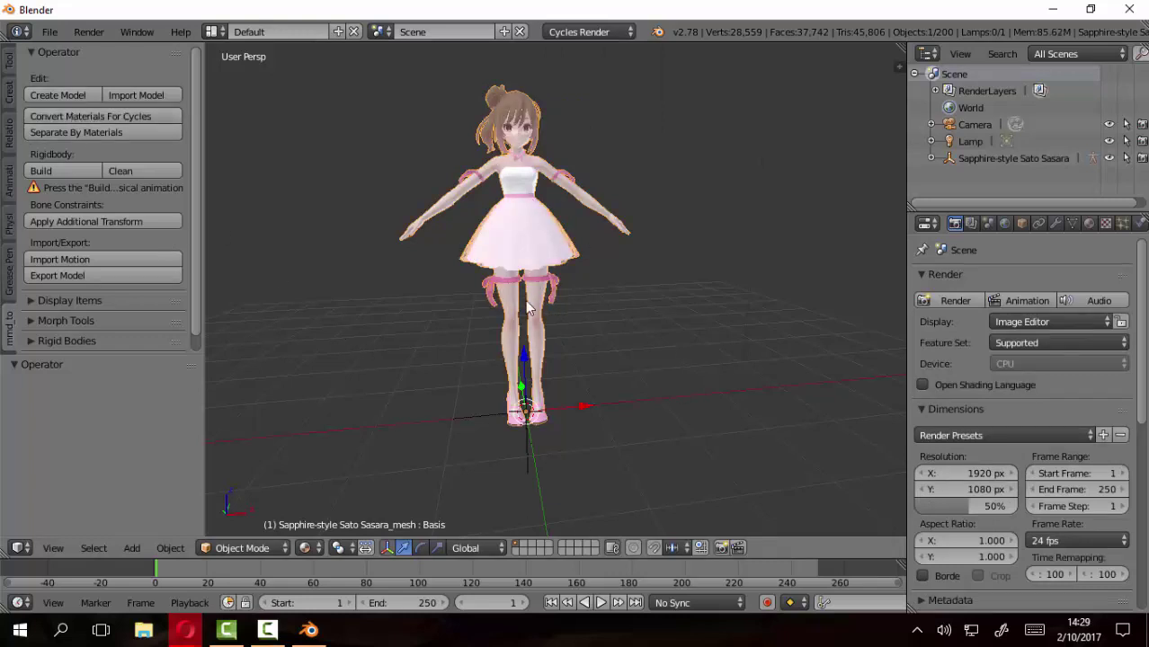
{"action": "middle_click_drag", "start_coordinate": [503, 297], "coordinate": [557, 302]}
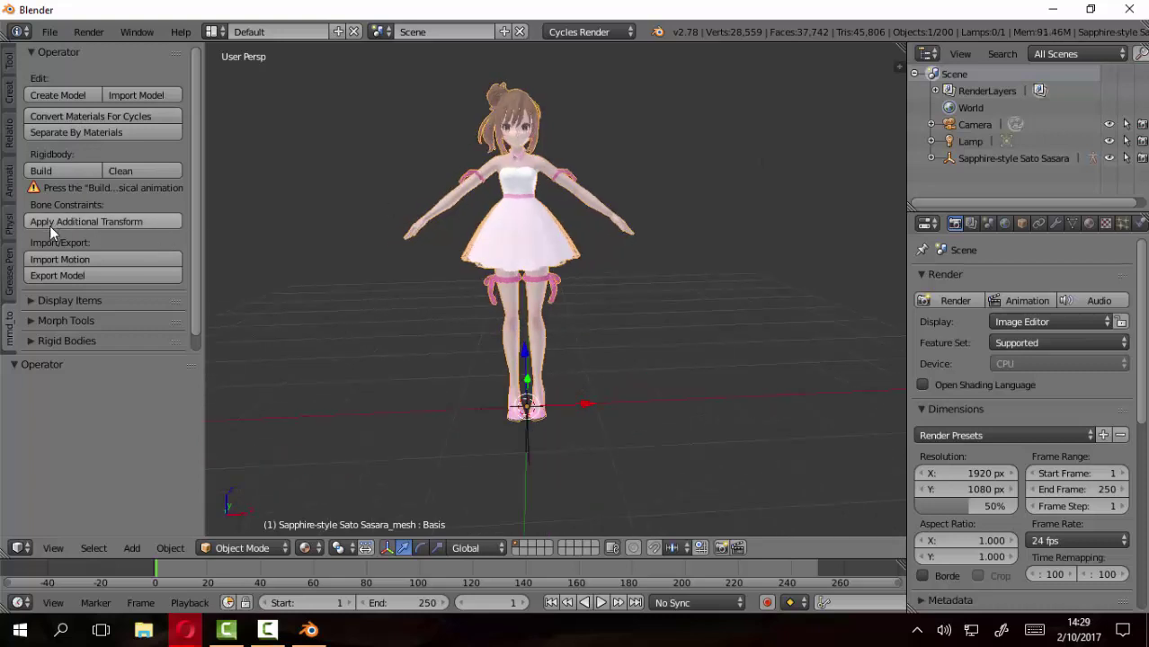
Import the Gokuraku Jodo dance motion .vmd onto the Sasara model
{"action": "left_click", "coordinate": [70, 259]}
{"action": "left_click", "coordinate": [74, 231]}
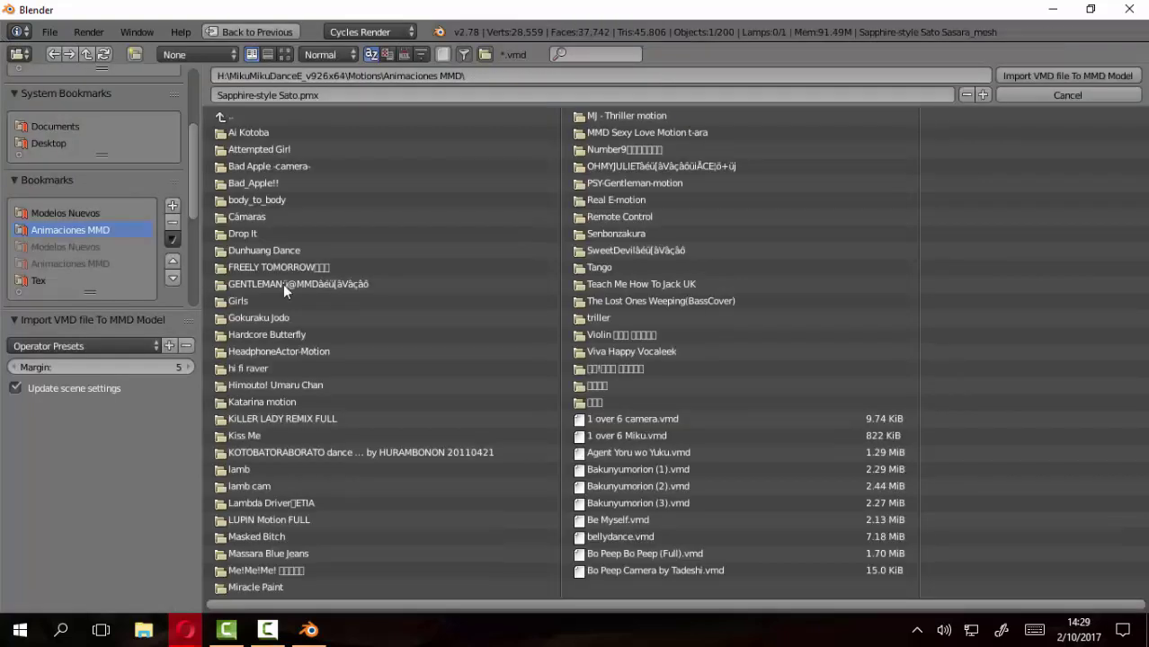
{"action": "left_click", "coordinate": [251, 317]}
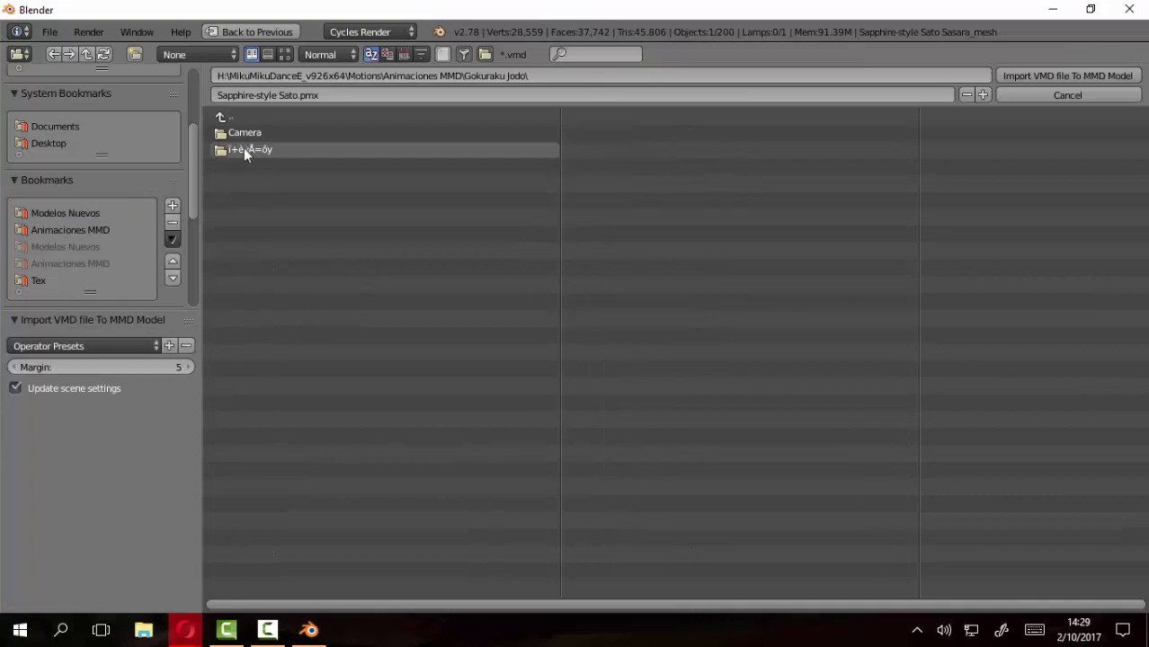
{"action": "left_click", "coordinate": [243, 149]}
{"action": "left_click", "coordinate": [371, 134]}
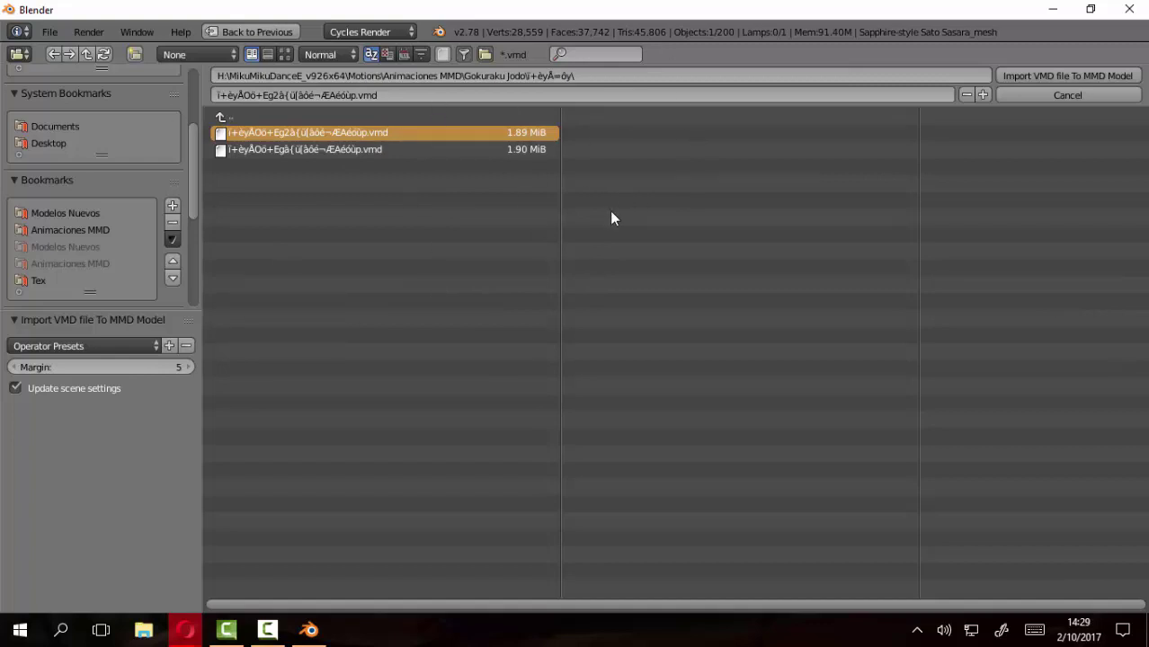
{"action": "key", "text": "Return"}
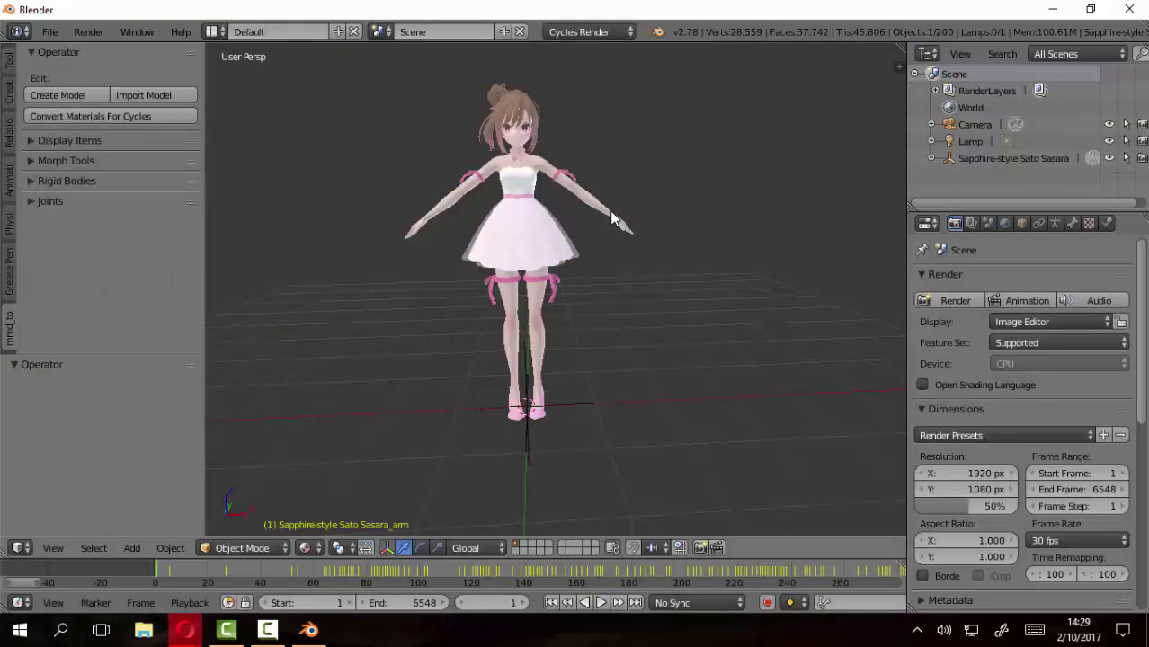
Import the Gokuraku Jodo Camera .vmd motion onto the selected camera
{"action": "left_click", "coordinate": [959, 125]}
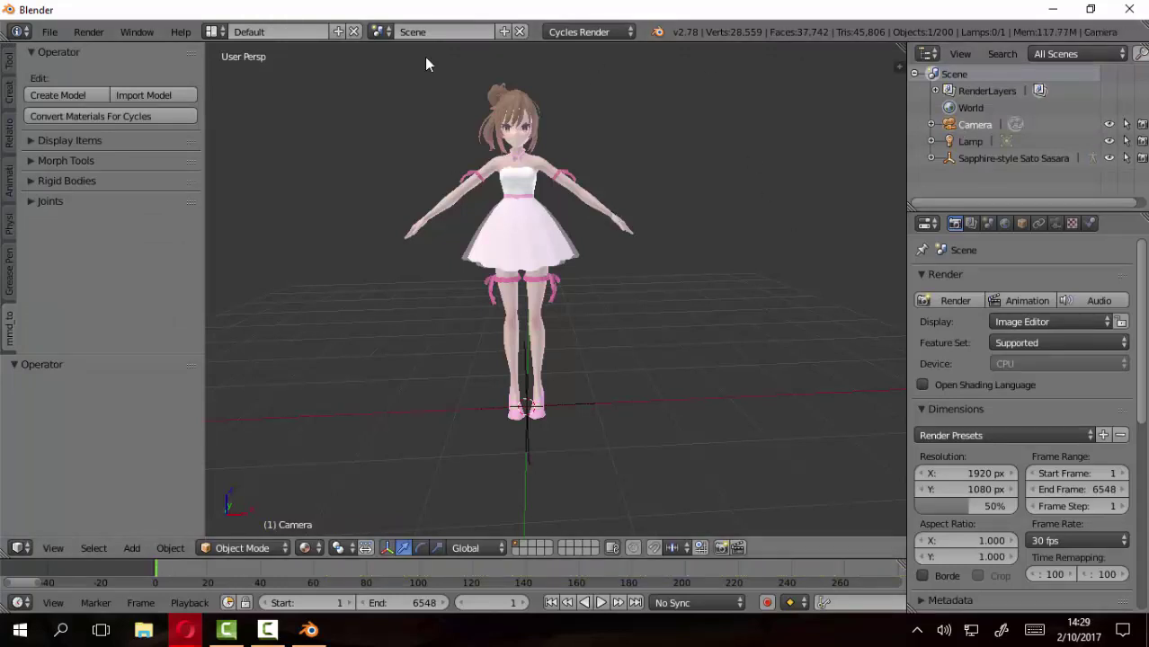
{"action": "left_click", "coordinate": [50, 32]}
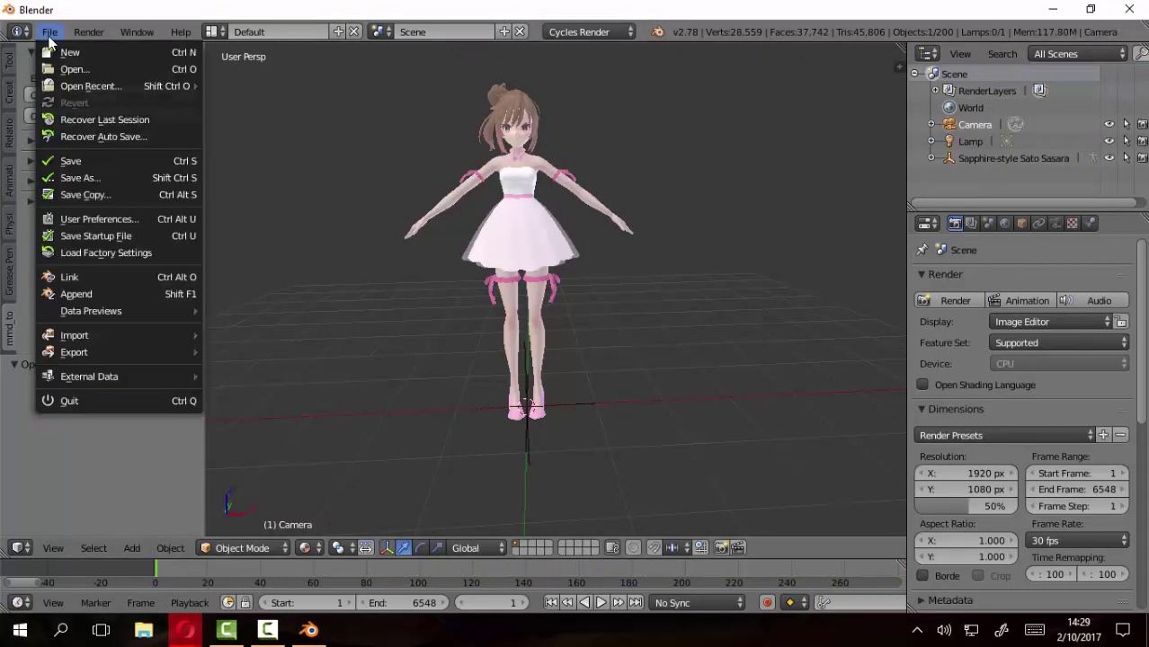
{"action": "mouse_move", "coordinate": [75, 335]}
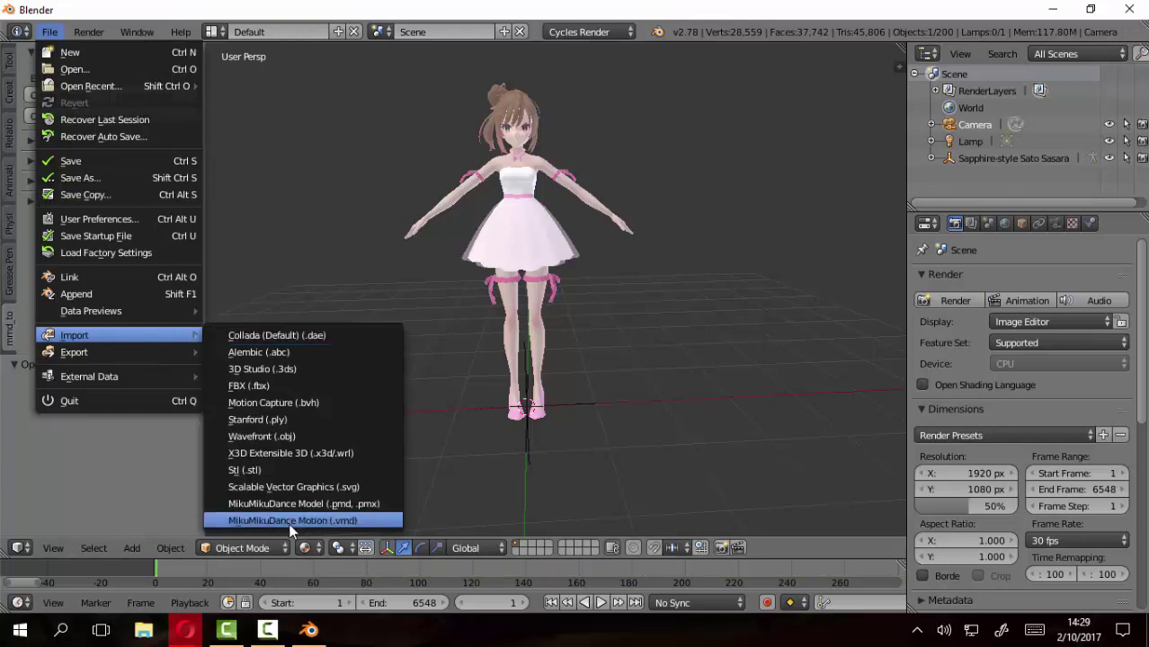
{"action": "left_click", "coordinate": [305, 524]}
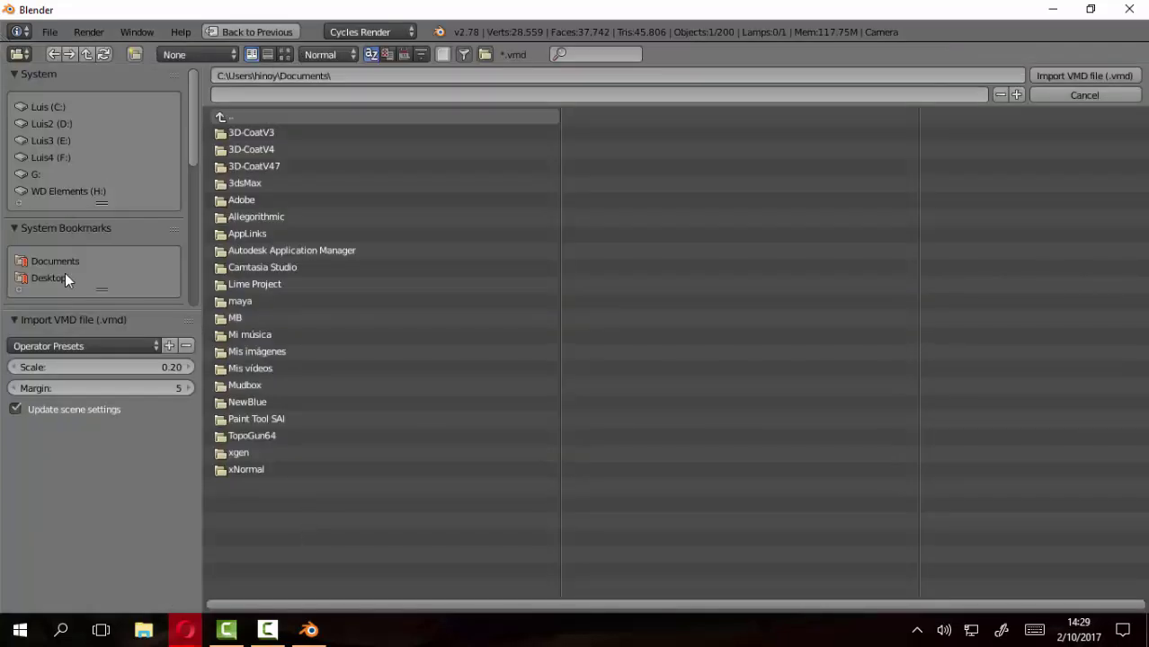
{"action": "scroll", "coordinate": [64, 273], "scroll_direction": "down", "scroll_amount": 5}
{"action": "left_click", "coordinate": [73, 195]}
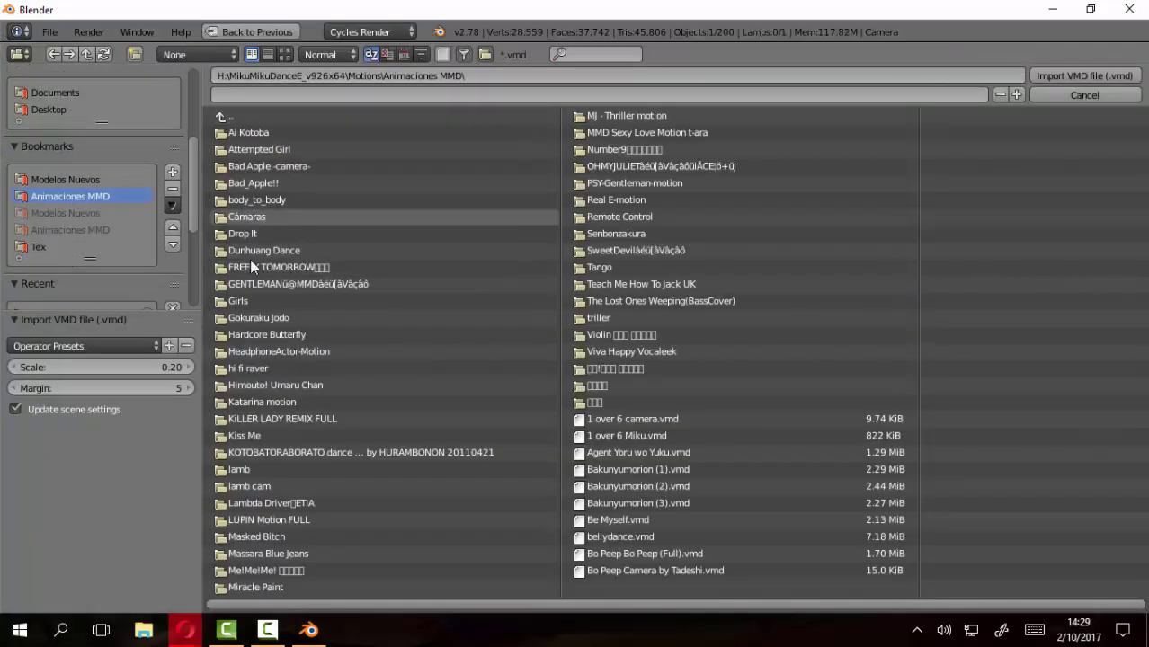
{"action": "left_click", "coordinate": [252, 319]}
{"action": "left_click", "coordinate": [250, 133]}
{"action": "double_click", "coordinate": [270, 149]}
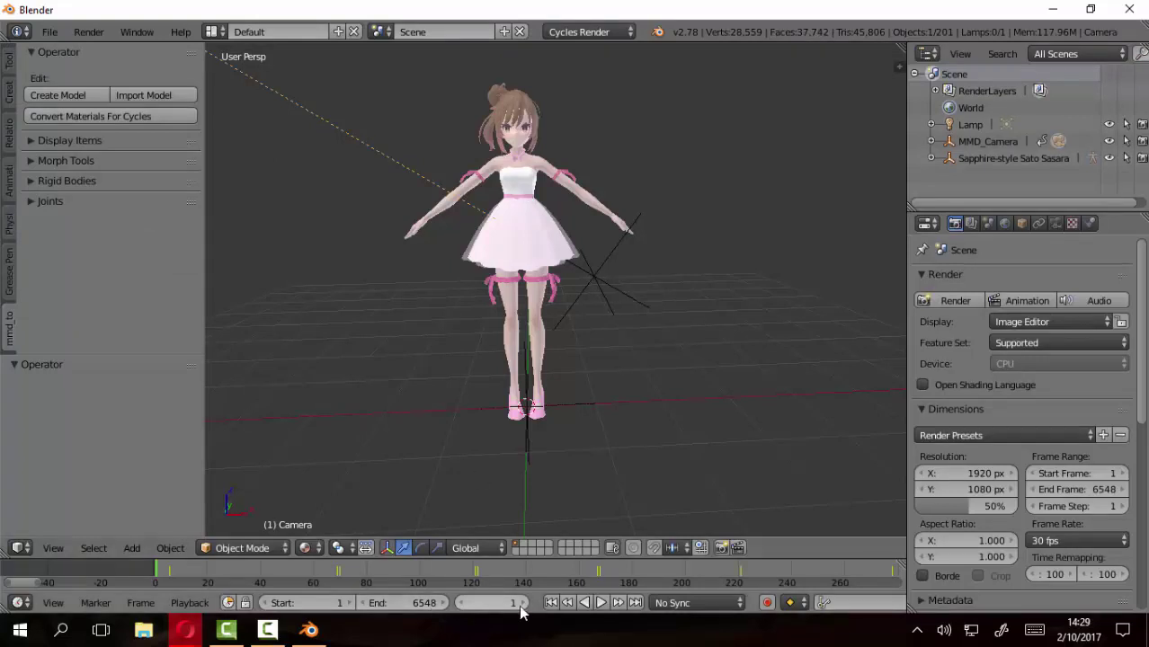
Preview the dance, rewind to frame 1, and build the model's rigid bodies and joints
{"action": "left_click", "coordinate": [600, 603]}
{"action": "left_click", "coordinate": [597, 603]}
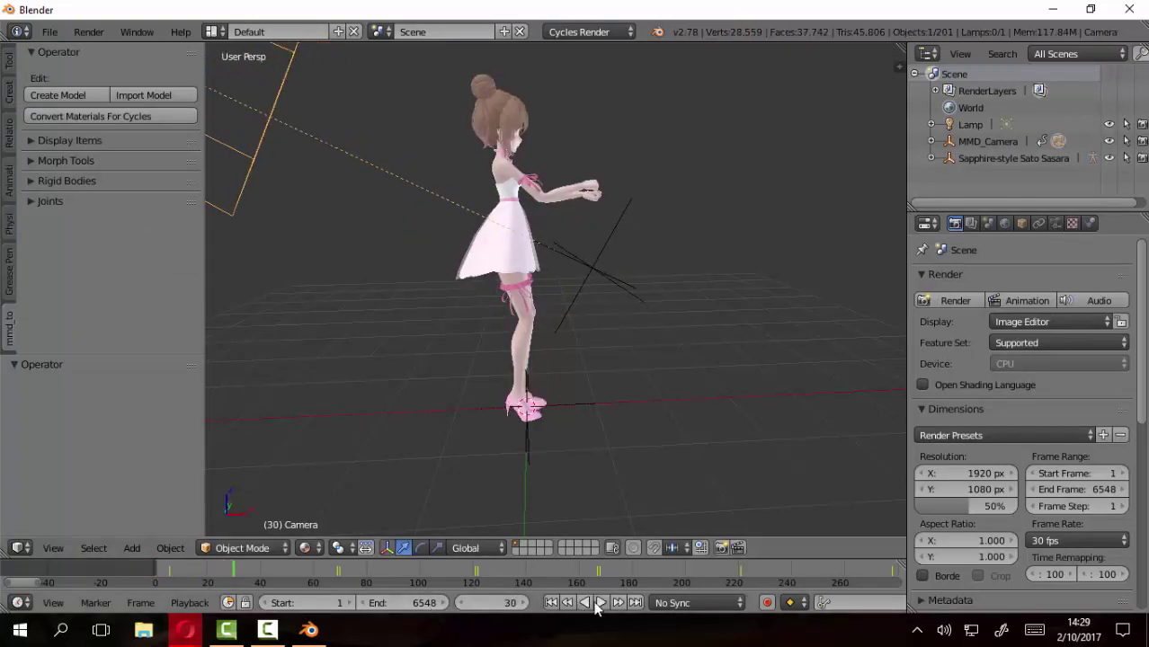
{"action": "left_click", "coordinate": [552, 603]}
{"action": "right_click", "coordinate": [528, 177]}
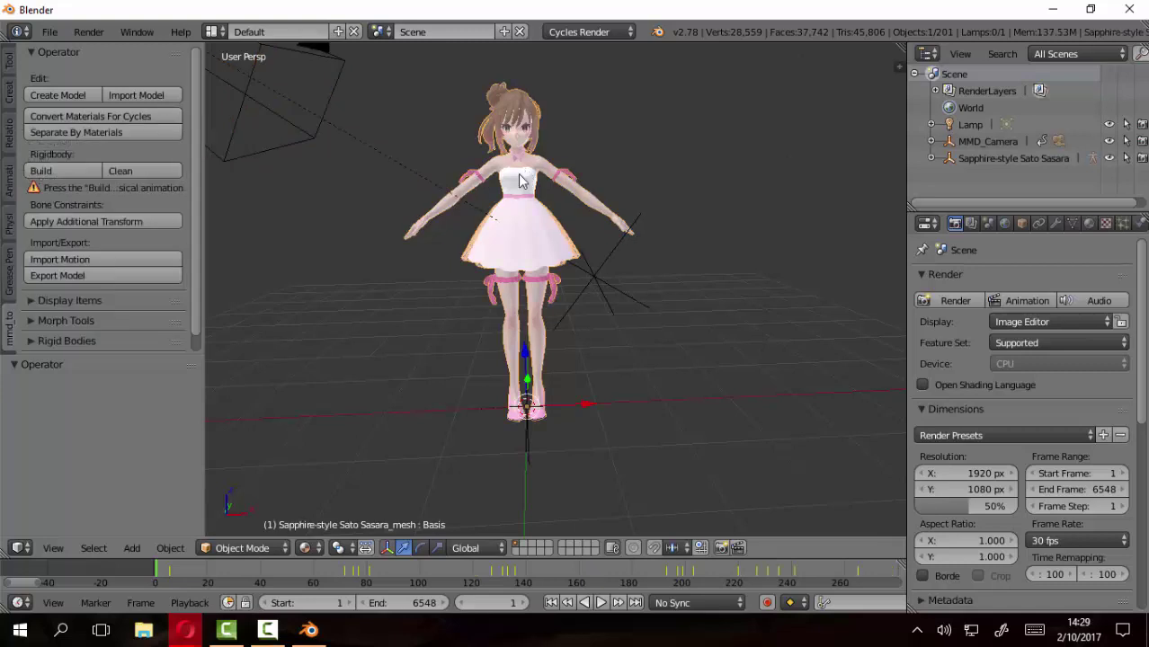
{"action": "left_click", "coordinate": [36, 171]}
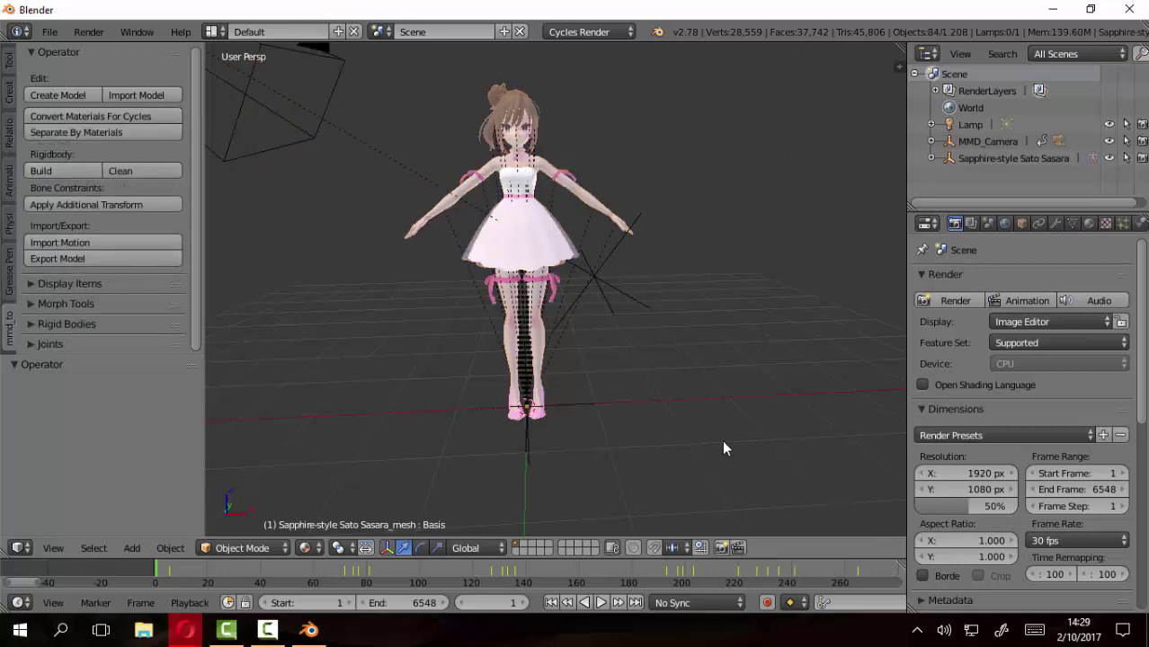
Uncheck Relationship Lines in the sidebar's Display options, then hide the sidebar
{"action": "key", "text": "n"}
{"action": "scroll", "coordinate": [805, 314], "scroll_direction": "down", "scroll_amount": 5}
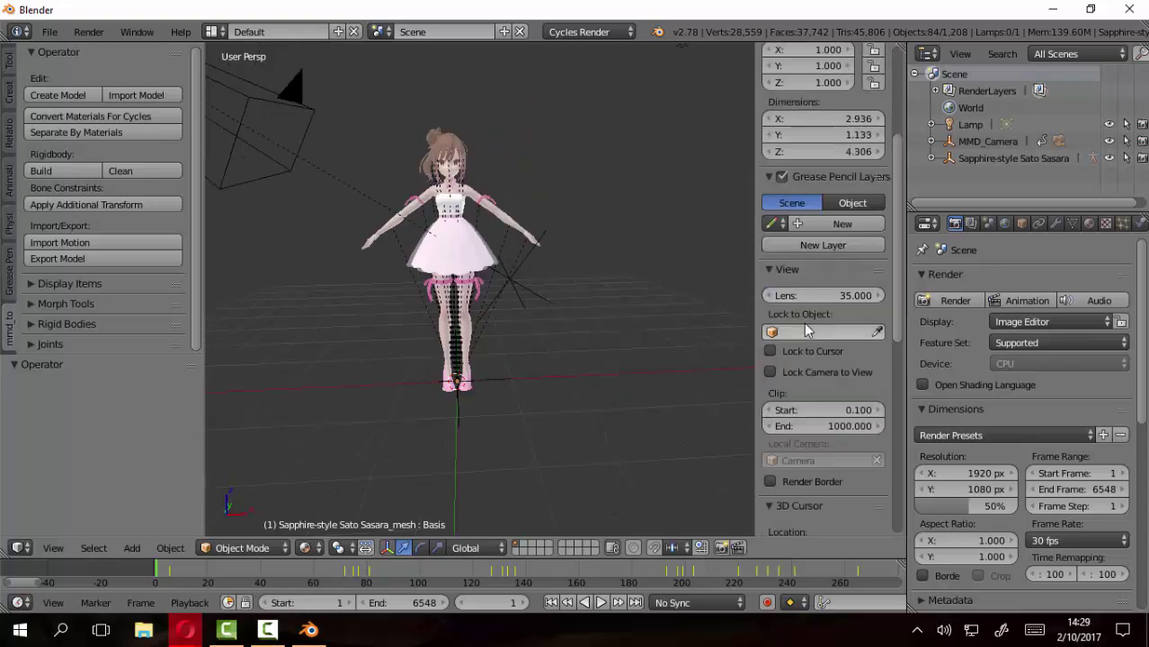
{"action": "scroll", "coordinate": [804, 322], "scroll_direction": "down", "scroll_amount": 3}
{"action": "scroll", "coordinate": [804, 322], "scroll_direction": "down", "scroll_amount": 3}
{"action": "scroll", "coordinate": [804, 322], "scroll_direction": "up", "scroll_amount": 4}
{"action": "scroll", "coordinate": [804, 322], "scroll_direction": "up", "scroll_amount": 2}
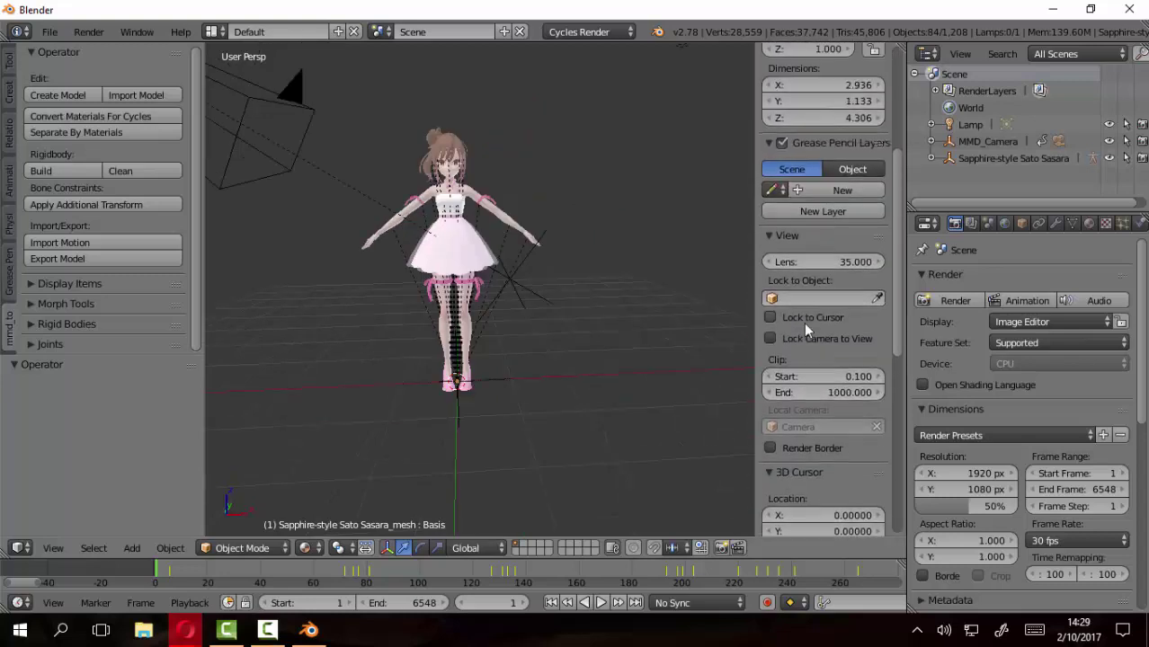
{"action": "scroll", "coordinate": [804, 322], "scroll_direction": "up", "scroll_amount": 3}
{"action": "scroll", "coordinate": [806, 329], "scroll_direction": "down", "scroll_amount": 1}
{"action": "scroll", "coordinate": [806, 329], "scroll_direction": "down", "scroll_amount": 5}
{"action": "scroll", "coordinate": [806, 329], "scroll_direction": "down", "scroll_amount": 5}
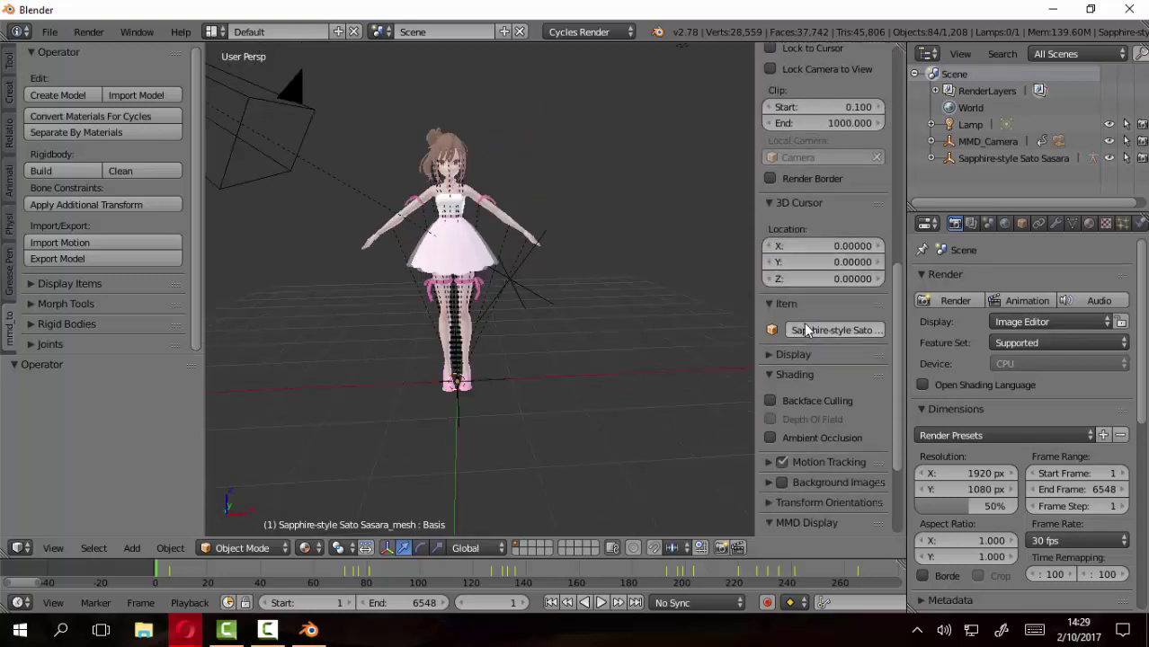
{"action": "left_click", "coordinate": [774, 355]}
{"action": "scroll", "coordinate": [816, 343], "scroll_direction": "down", "scroll_amount": 4}
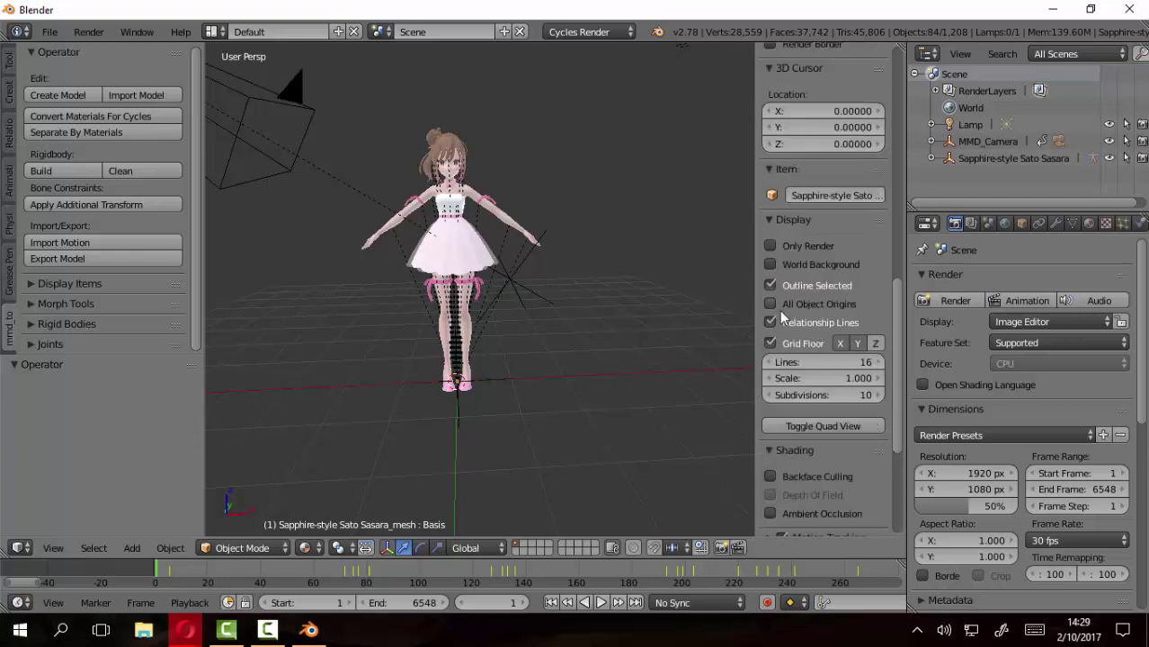
{"action": "left_click", "coordinate": [770, 322]}
{"action": "key", "text": "n"}
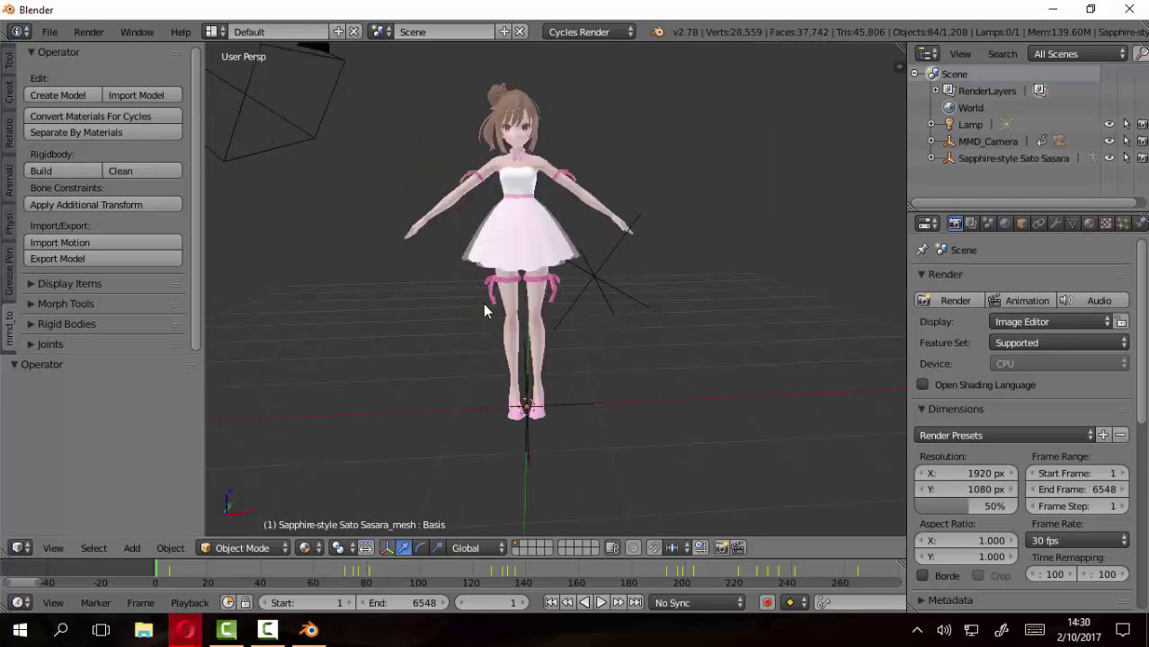
Play the dance briefly, then look through the scene camera and zoom in
{"action": "left_click", "coordinate": [601, 602]}
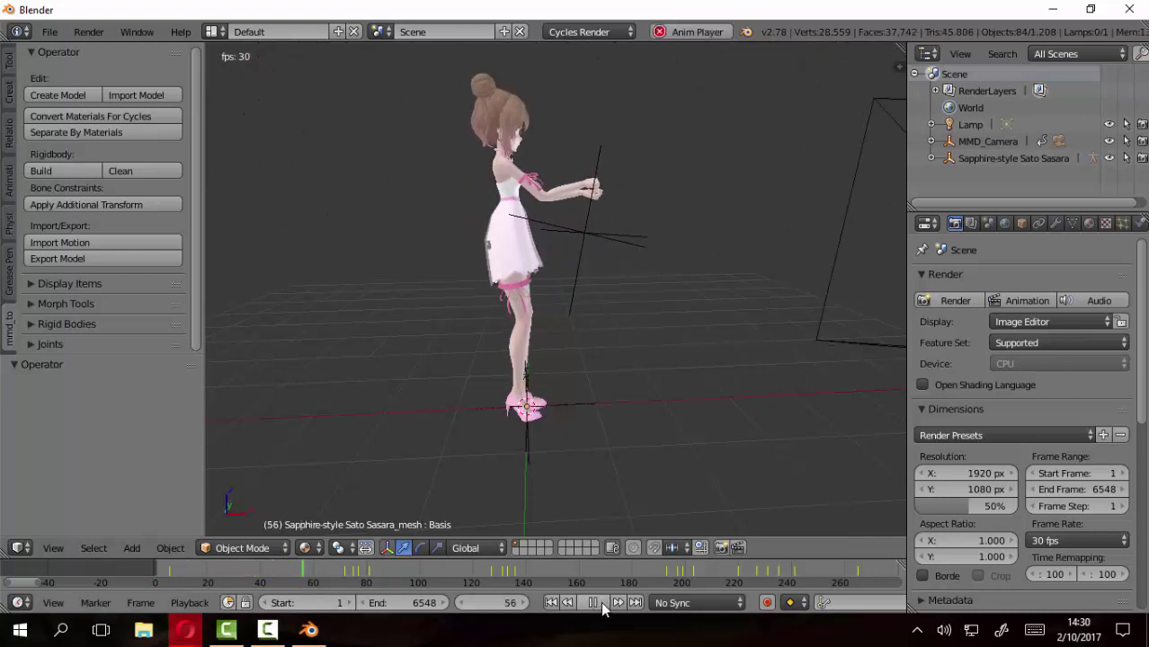
{"action": "left_click", "coordinate": [601, 601]}
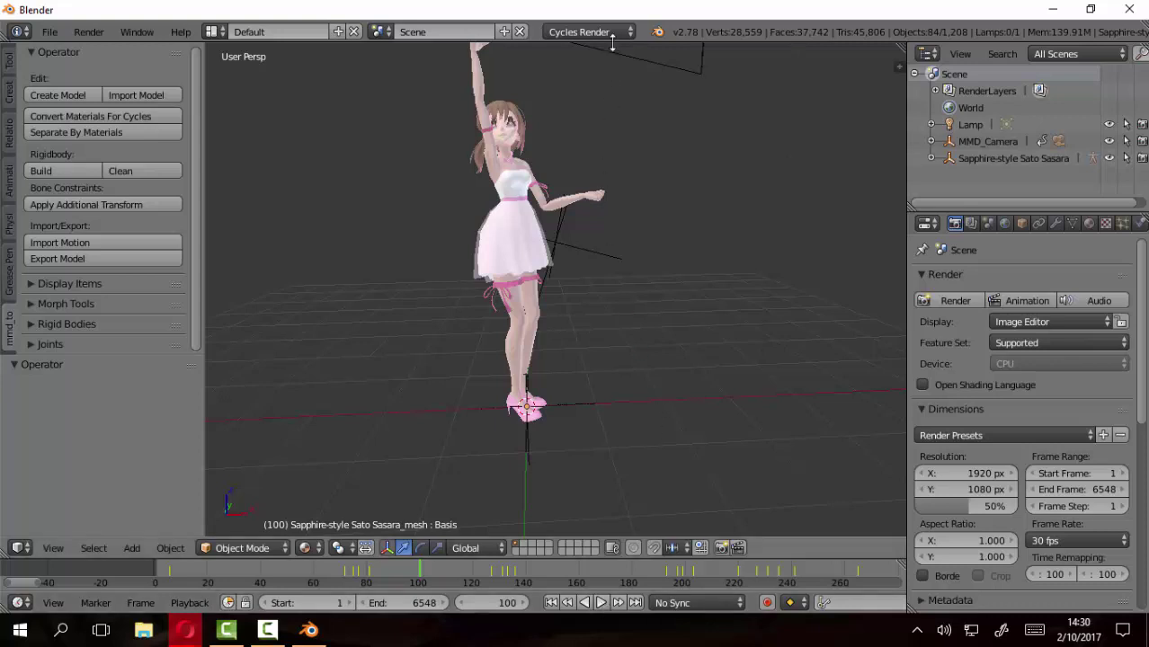
{"action": "key", "text": "KP_0"}
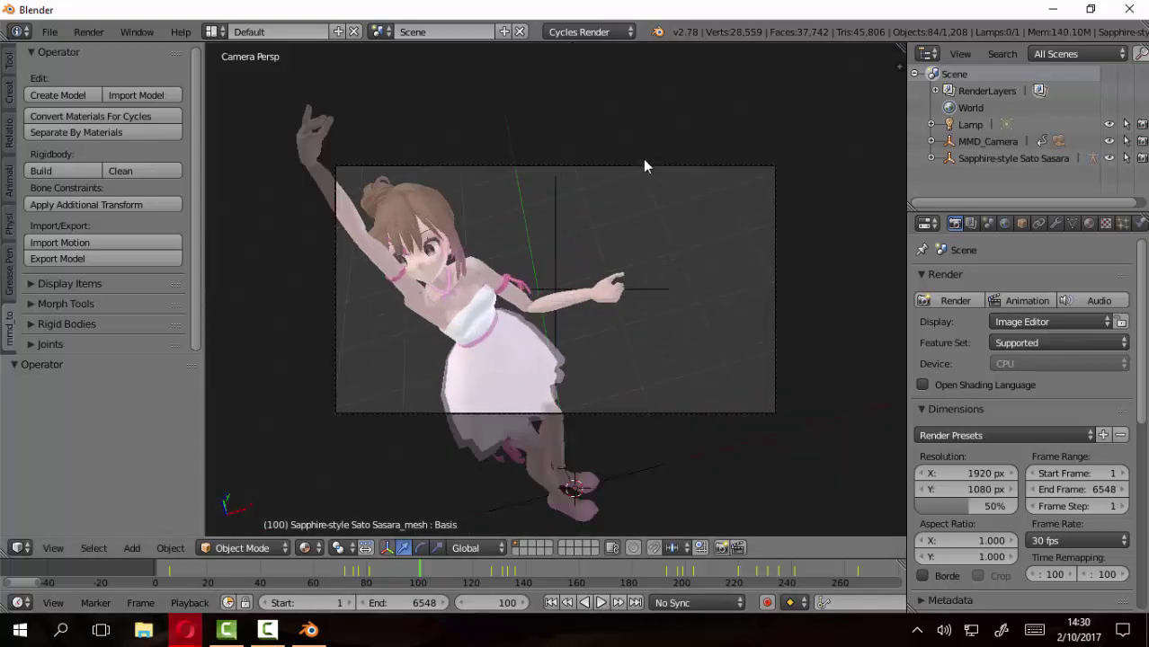
{"action": "scroll", "coordinate": [547, 360], "scroll_direction": "up", "scroll_amount": 2}
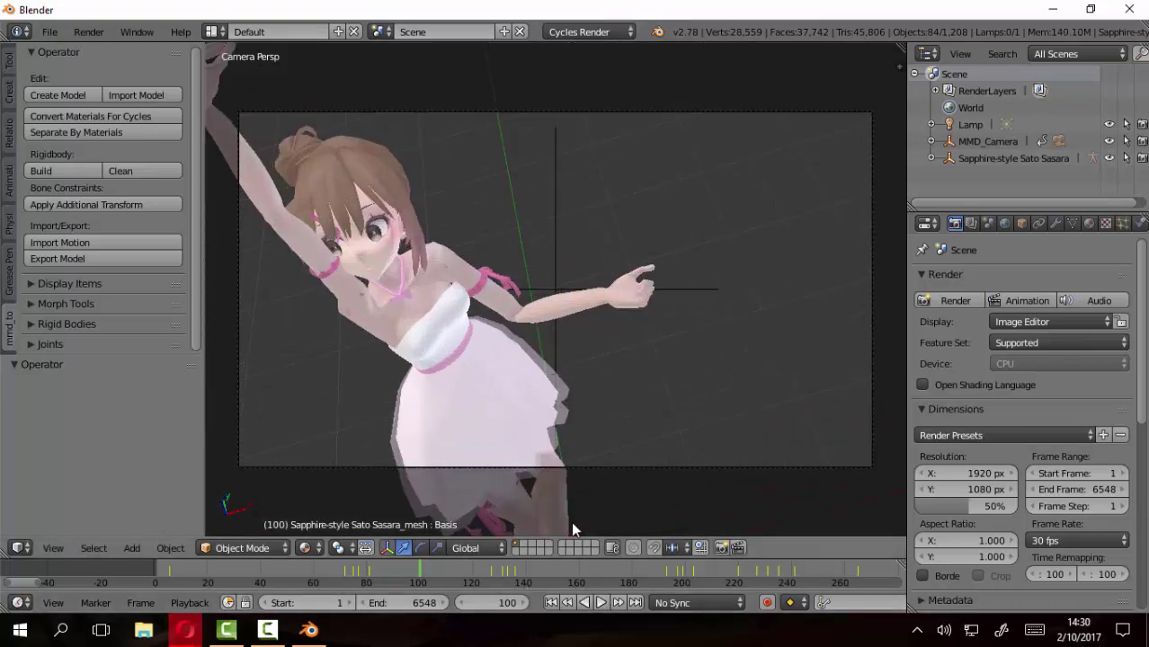
Play on to frame 270 and render that frame with F12
{"action": "left_click", "coordinate": [601, 603]}
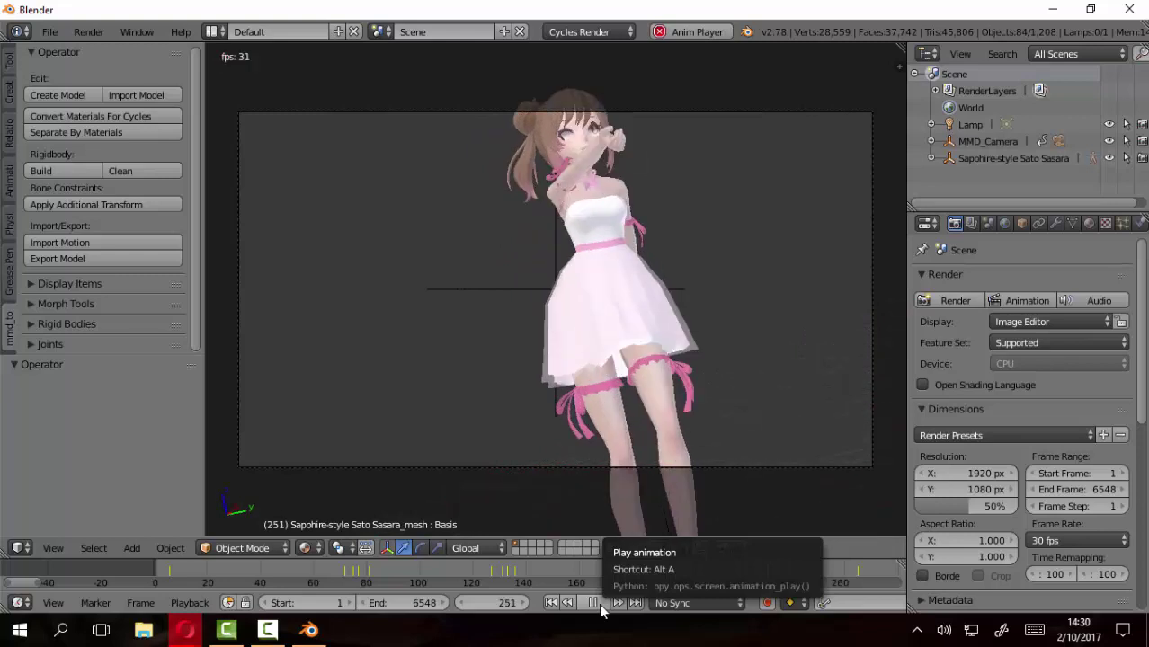
{"action": "left_click", "coordinate": [599, 603]}
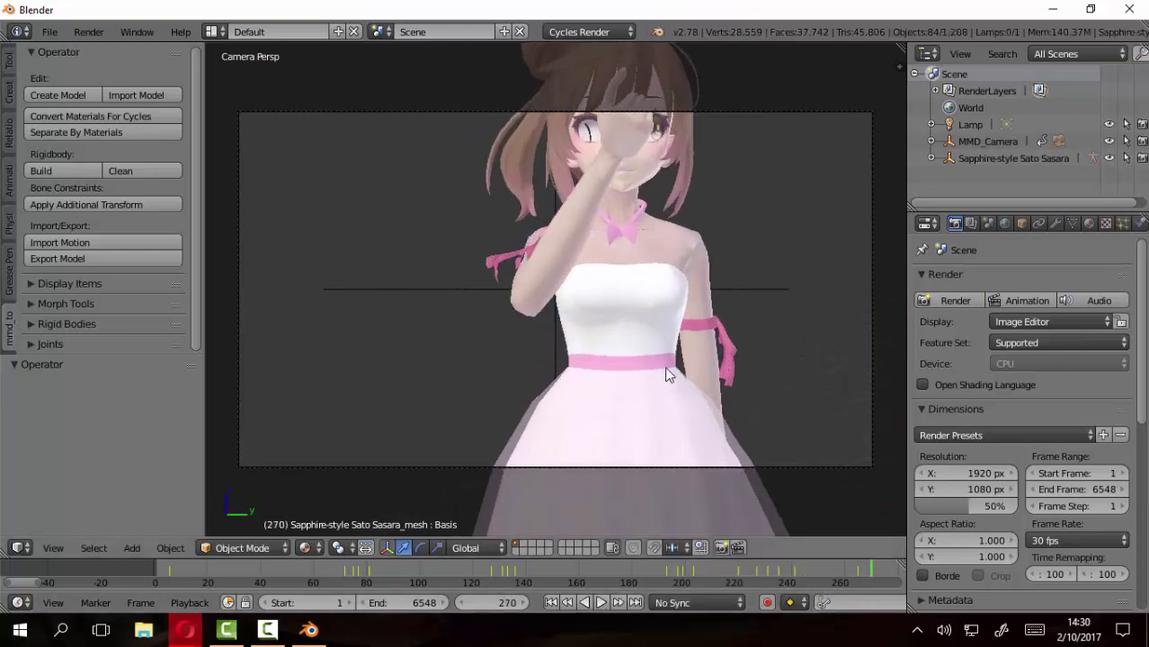
{"action": "key", "text": "F12"}
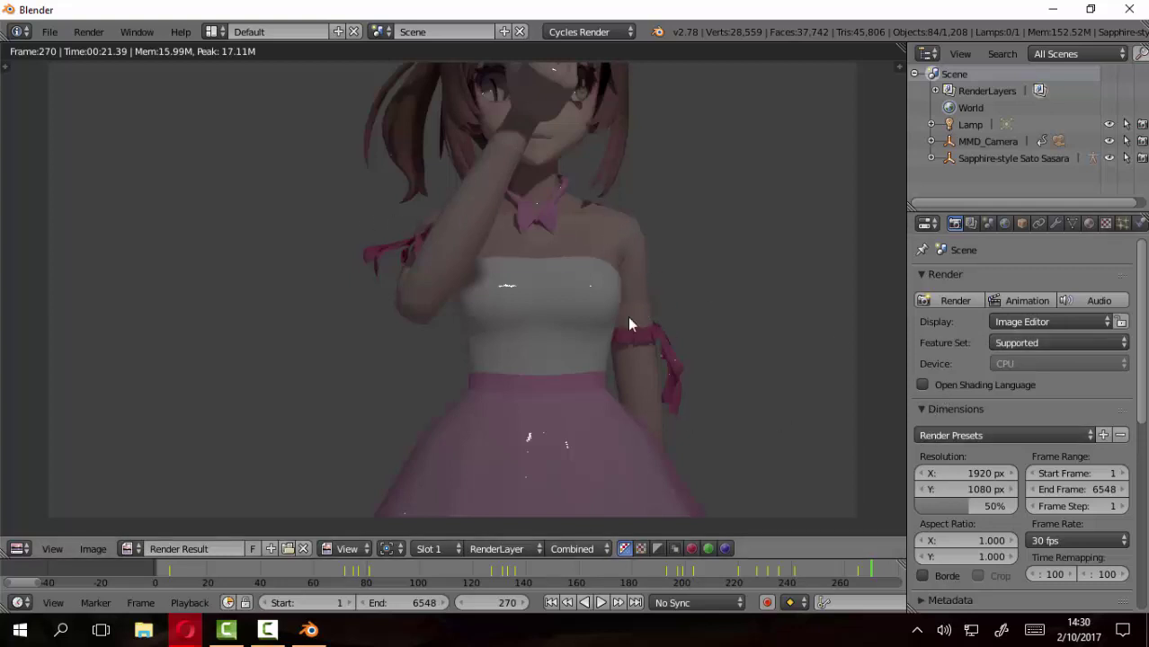
Close the frame 270 render result and return to the 3D viewport
{"action": "key", "text": "Escape"}
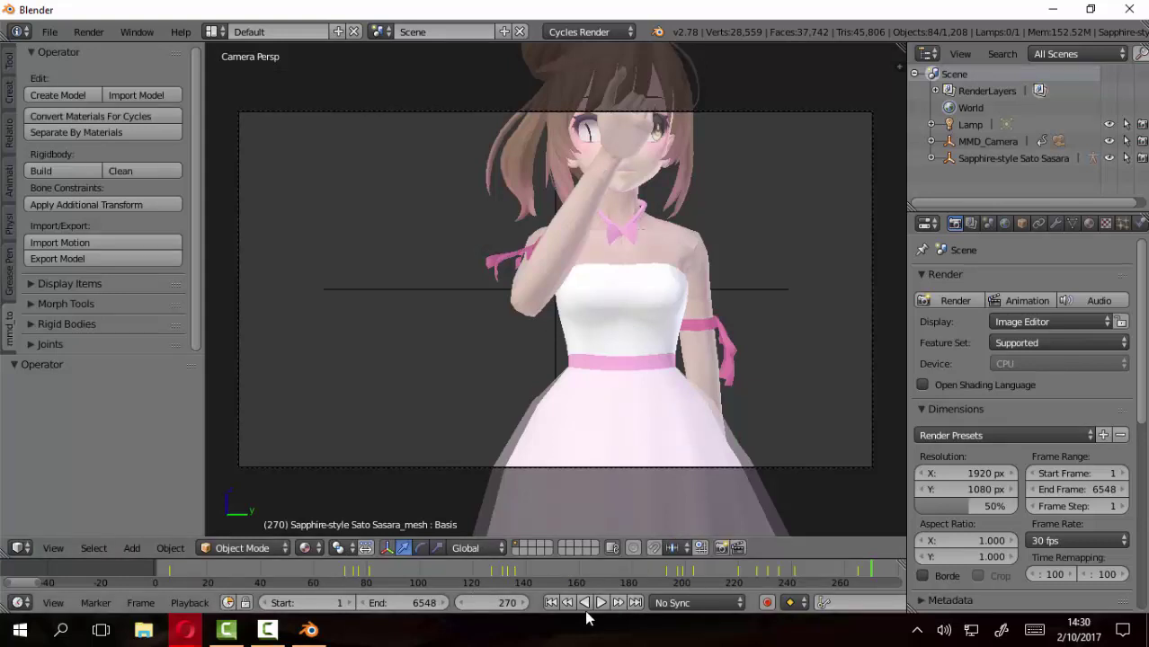
Play the dance to frame 601, pausing at 499, and render that frame
{"action": "left_click", "coordinate": [599, 601]}
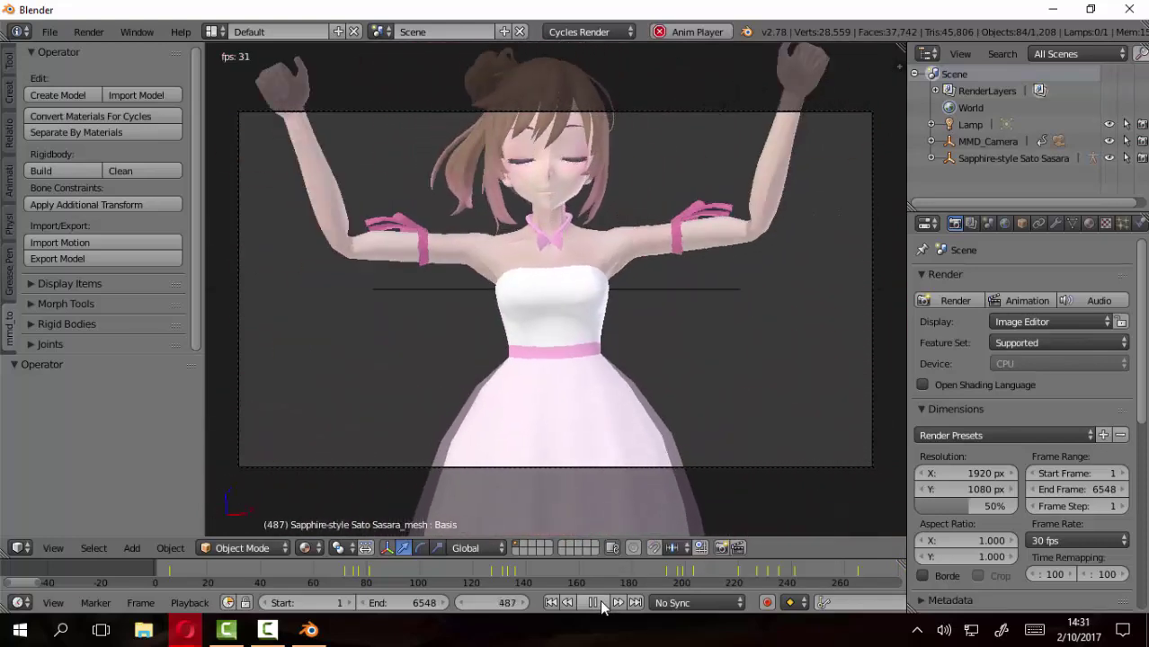
{"action": "left_click", "coordinate": [600, 600]}
{"action": "left_click", "coordinate": [601, 605]}
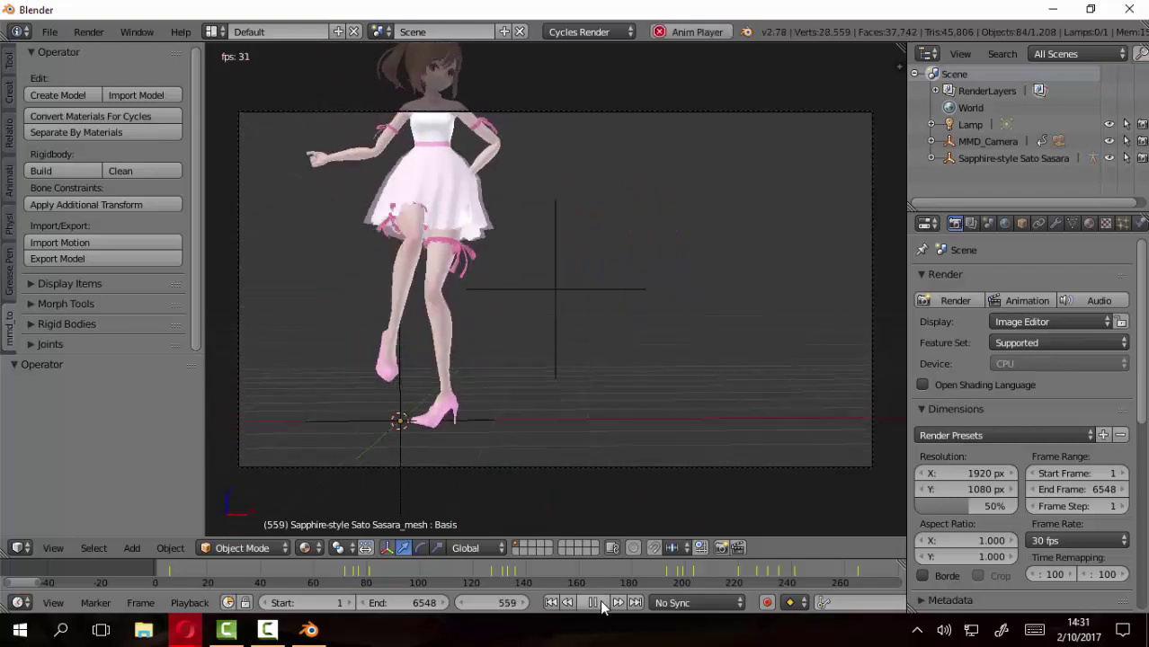
{"action": "left_click", "coordinate": [602, 604]}
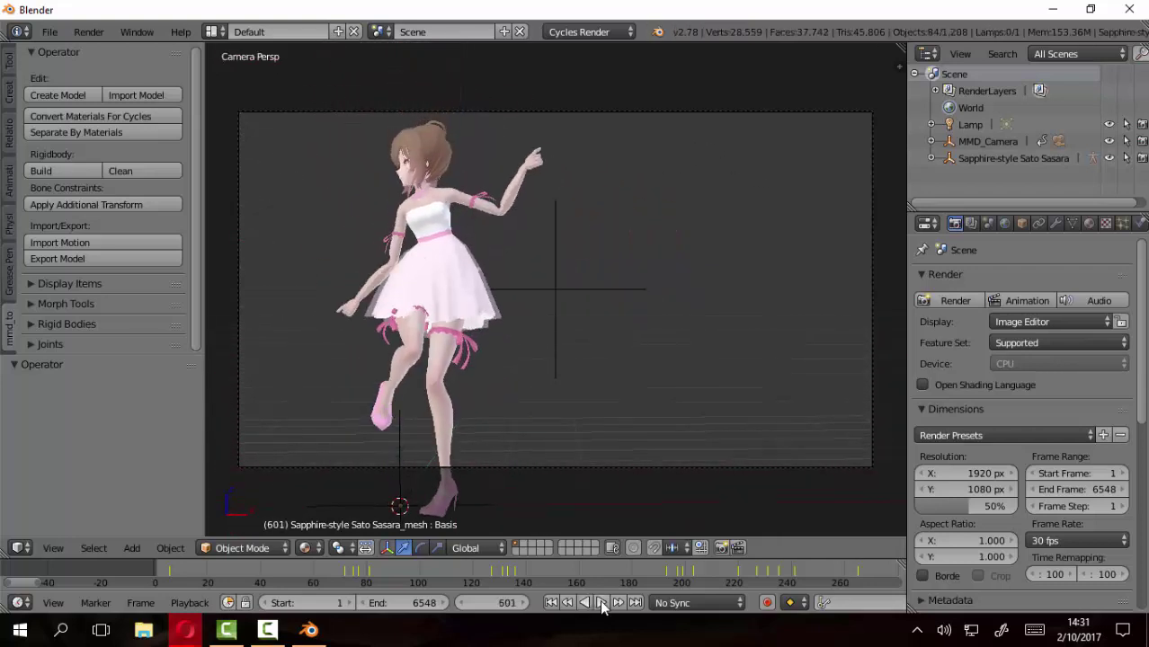
{"action": "key", "text": "F12"}
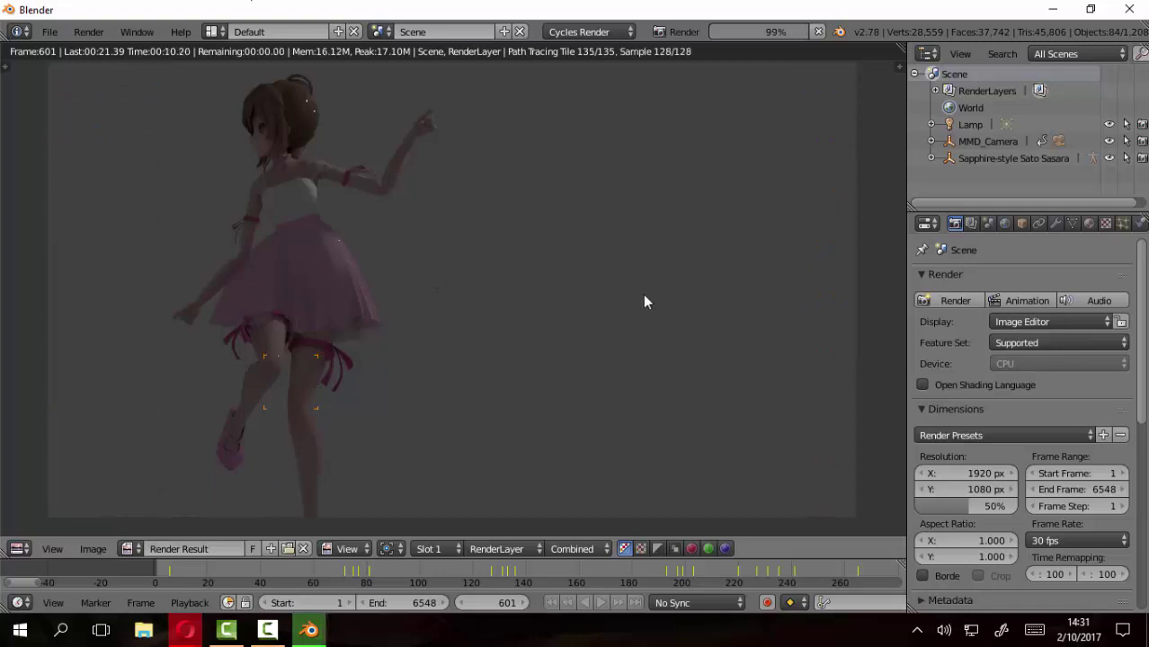
Enable world Ambient Occlusion with factor 0.2 and re-render frame 601
{"action": "key", "text": "Escape"}
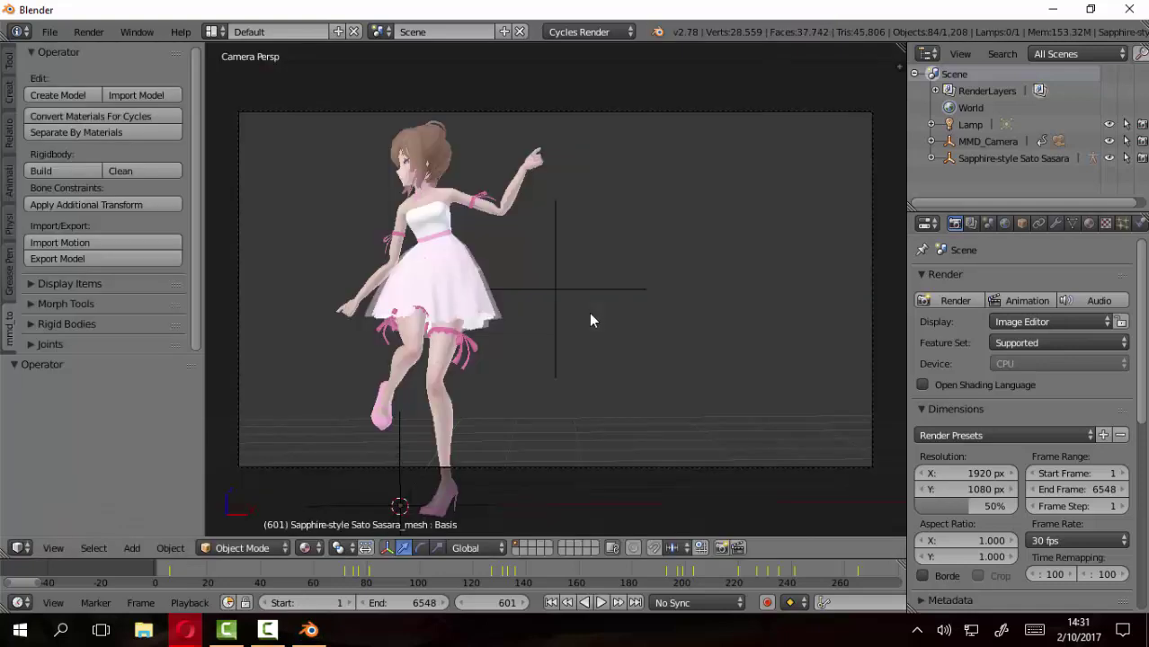
{"action": "scroll", "coordinate": [1021, 384], "scroll_direction": "down", "scroll_amount": 3}
{"action": "scroll", "coordinate": [1021, 383], "scroll_direction": "up", "scroll_amount": 2}
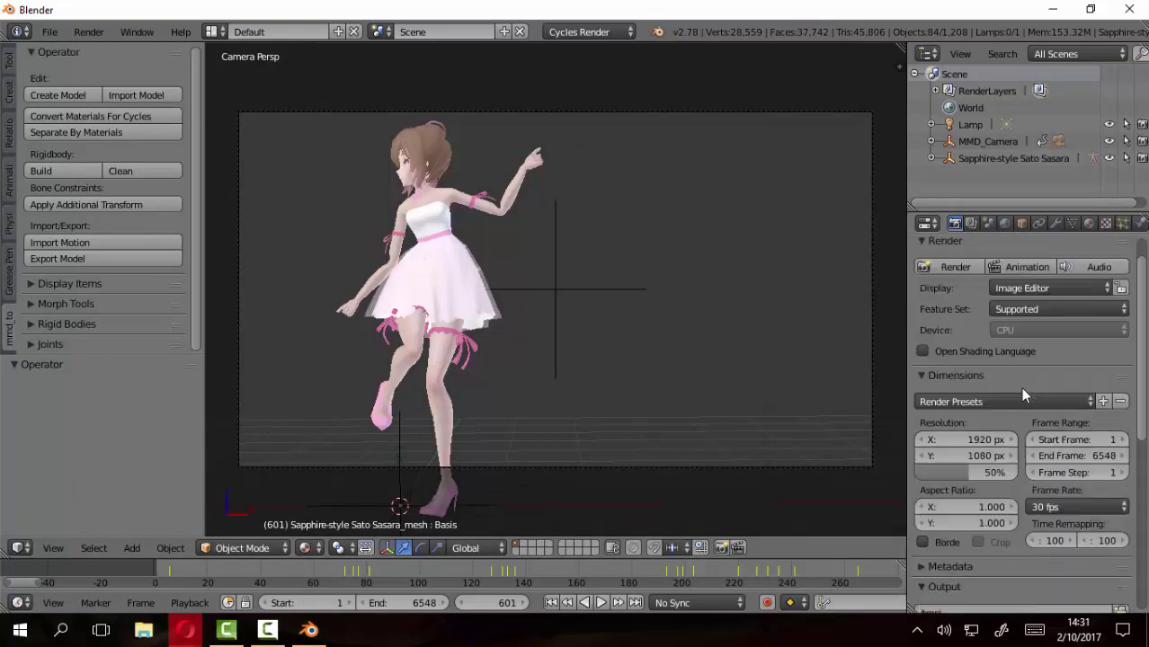
{"action": "scroll", "coordinate": [1021, 383], "scroll_direction": "down", "scroll_amount": 6}
{"action": "scroll", "coordinate": [1022, 386], "scroll_direction": "down", "scroll_amount": 4}
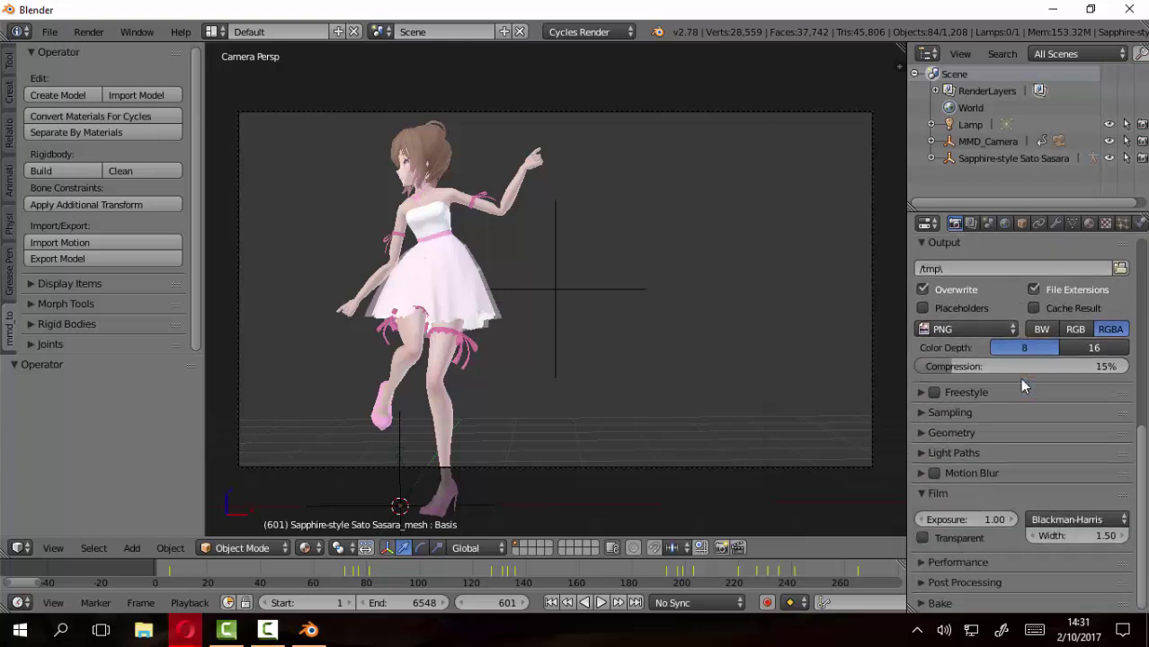
{"action": "scroll", "coordinate": [1020, 378], "scroll_direction": "up", "scroll_amount": 4}
{"action": "scroll", "coordinate": [1043, 327], "scroll_direction": "up", "scroll_amount": 4}
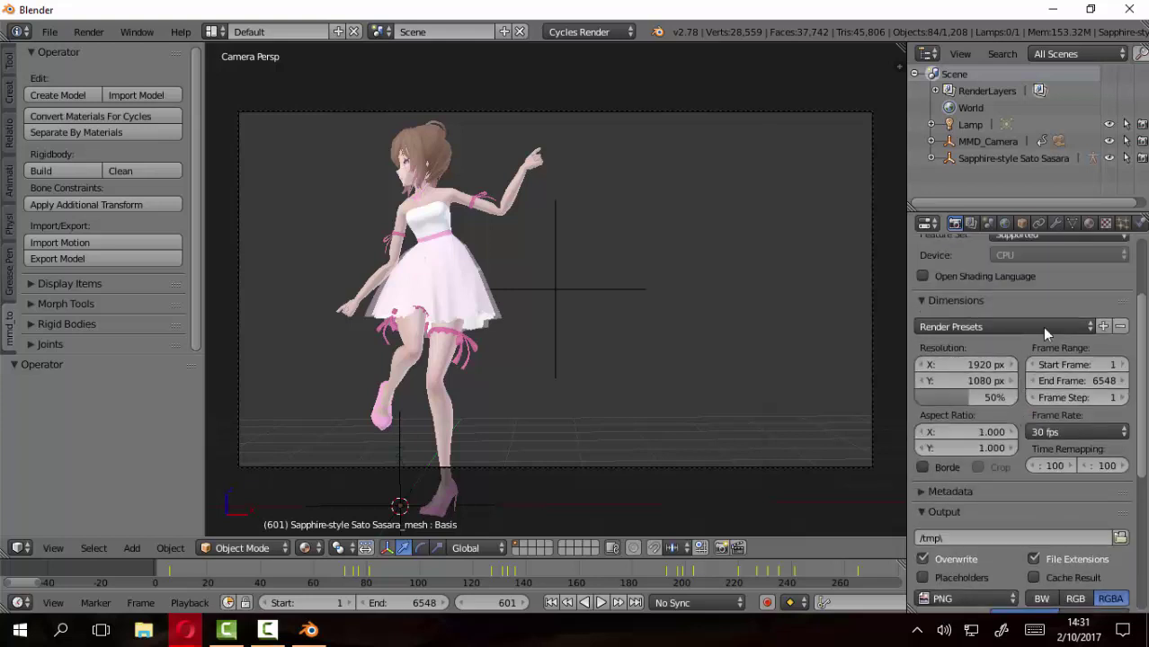
{"action": "left_click", "coordinate": [1005, 223]}
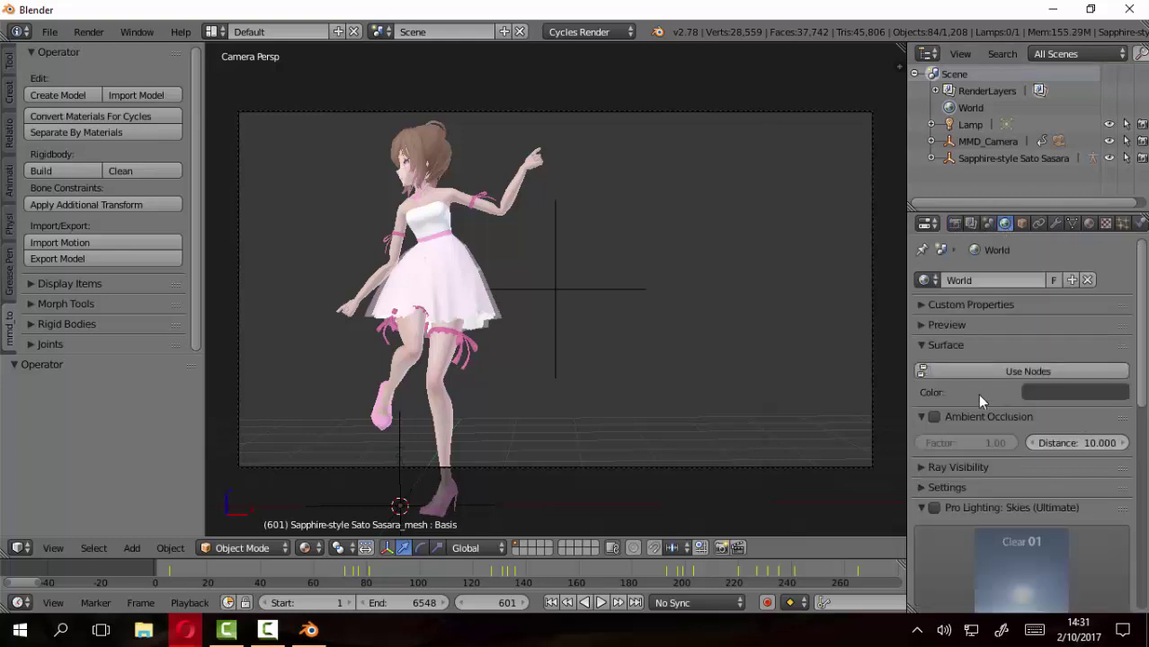
{"action": "scroll", "coordinate": [978, 396], "scroll_direction": "down", "scroll_amount": 1}
{"action": "left_click", "coordinate": [934, 383]}
{"action": "left_click", "coordinate": [968, 407]}
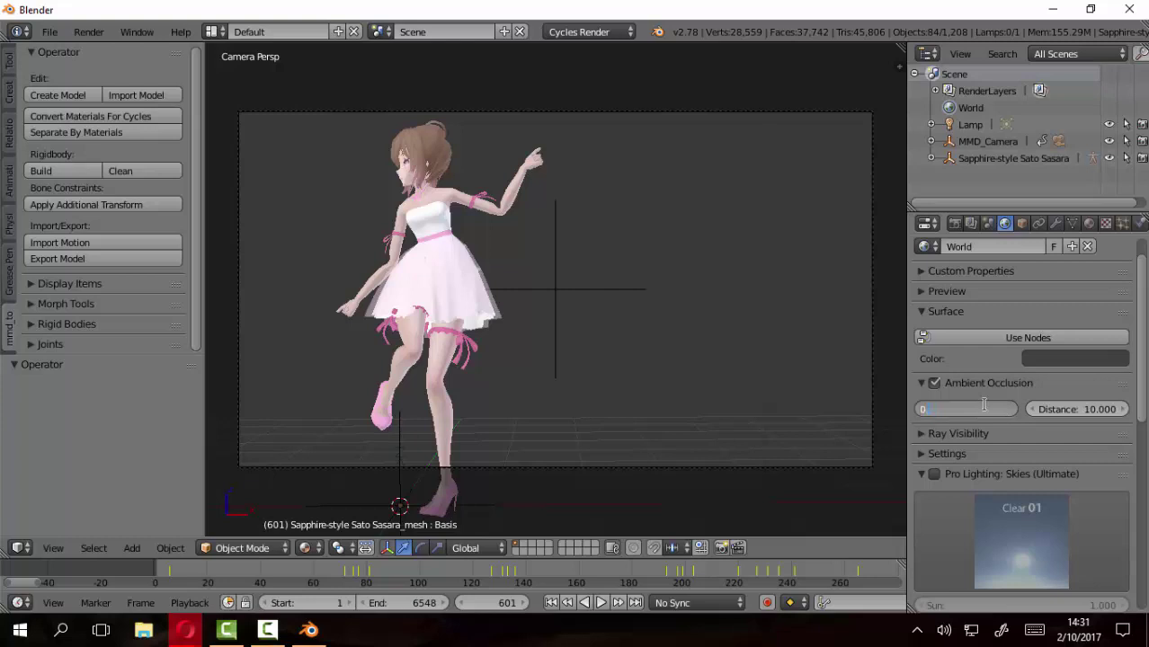
{"action": "type", "text": ".2"}
{"action": "key", "text": "Return"}
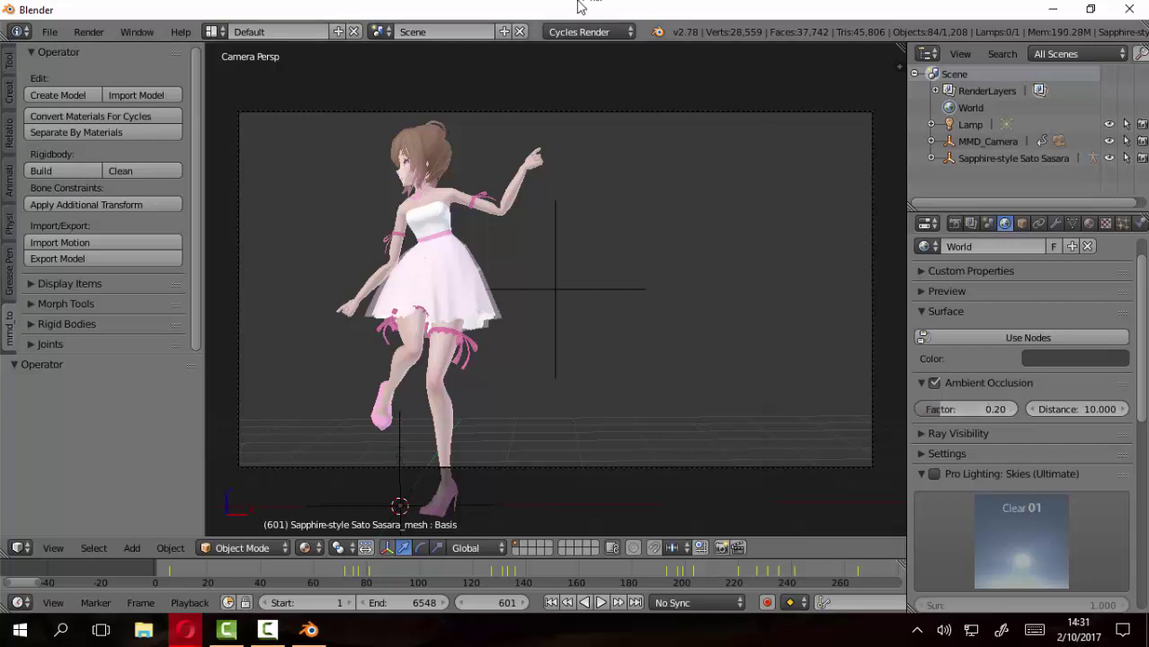
{"action": "key", "text": "F12"}
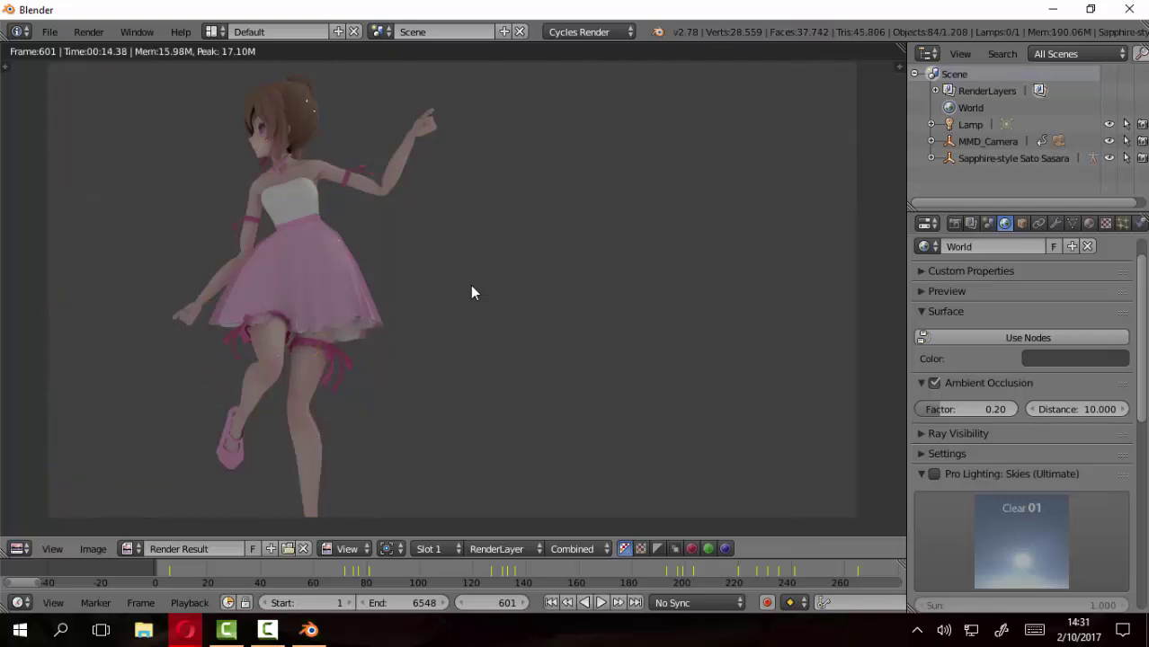
Return to frame 1, select the model, and enable Pro Lighting Studio lights in World properties
{"action": "key", "text": "Escape"}
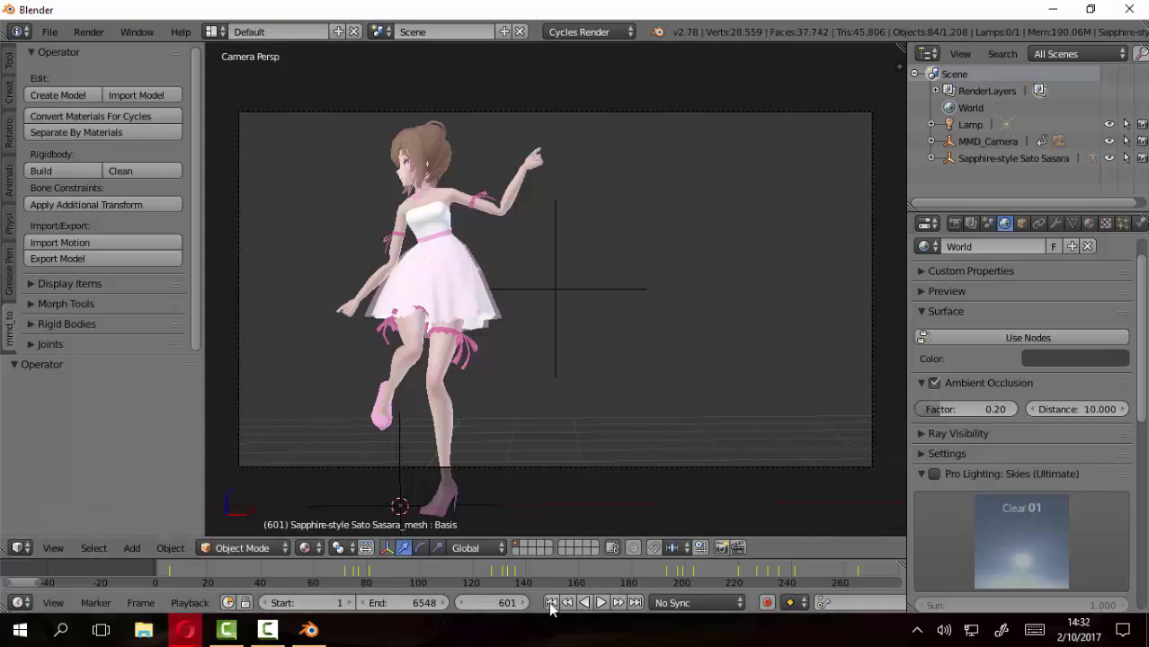
{"action": "left_click", "coordinate": [551, 602]}
{"action": "right_click", "coordinate": [505, 206]}
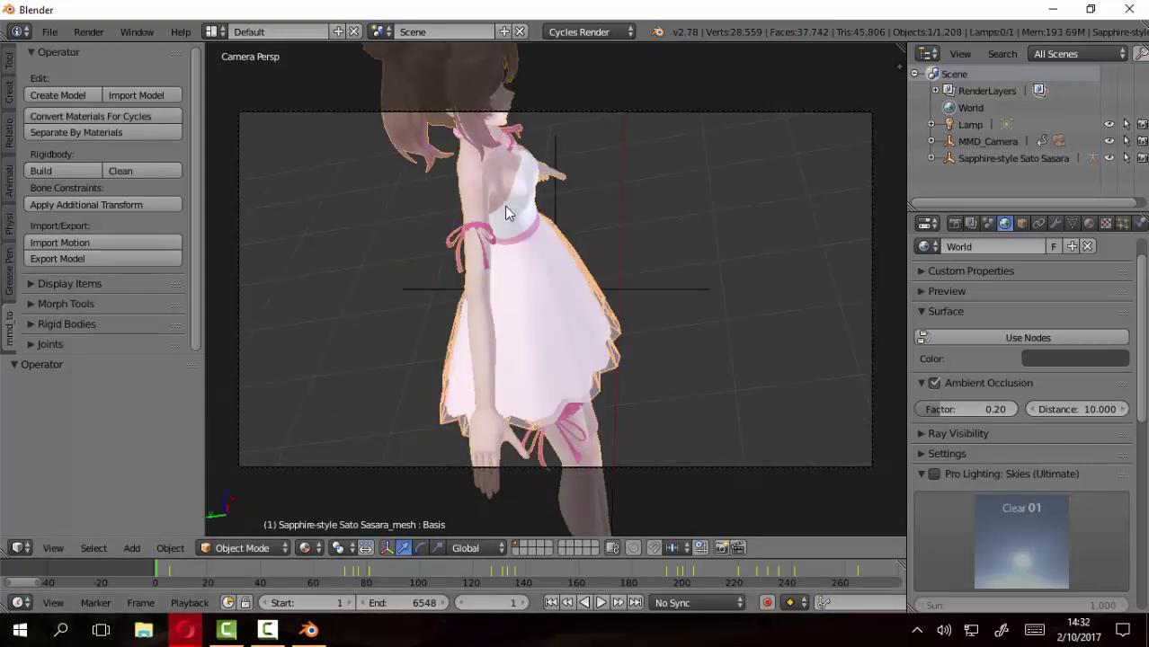
{"action": "scroll", "coordinate": [1146, 359], "scroll_direction": "down", "scroll_amount": 2}
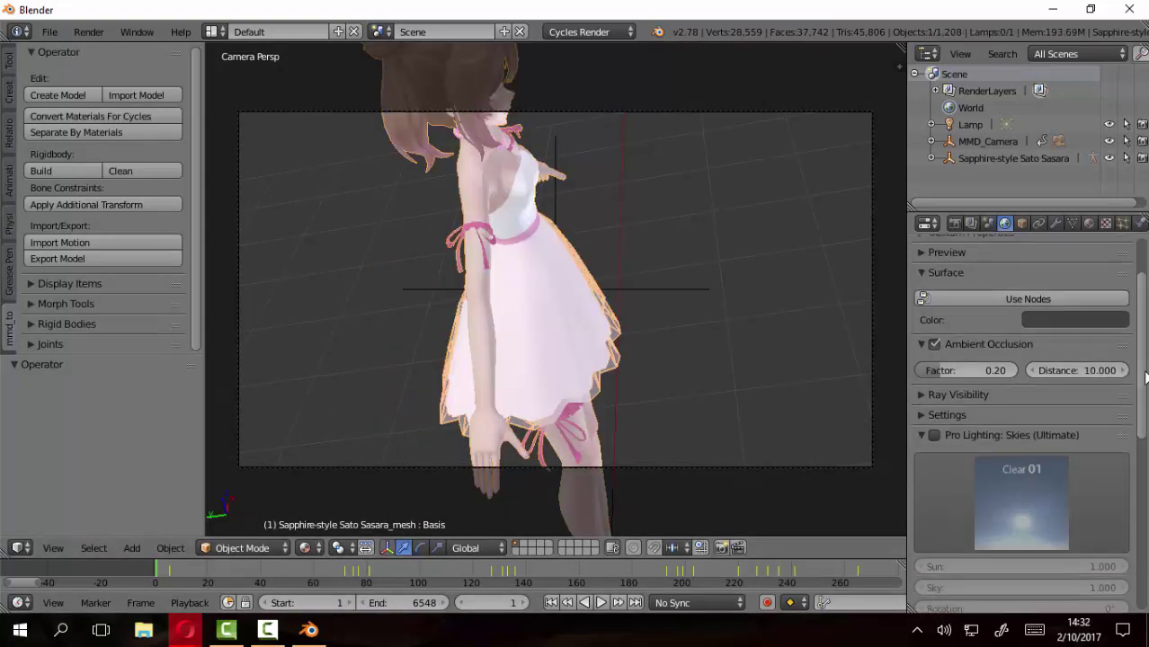
{"action": "left_click", "coordinate": [919, 434]}
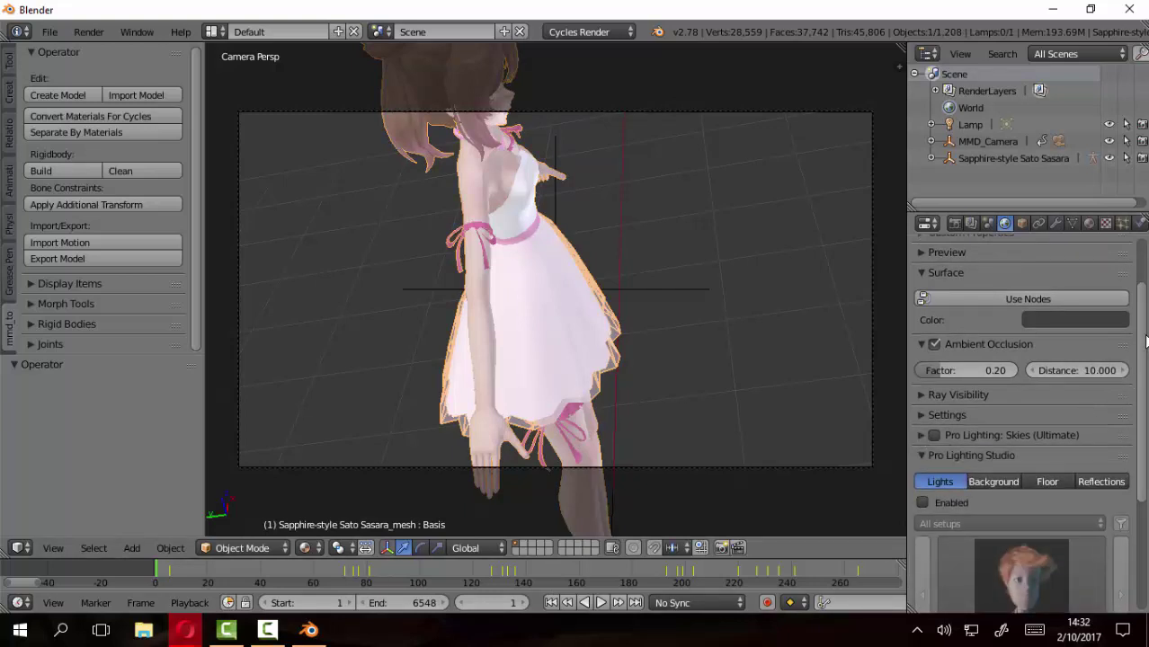
{"action": "scroll", "coordinate": [1145, 342], "scroll_direction": "down", "scroll_amount": 1}
{"action": "scroll", "coordinate": [1146, 342], "scroll_direction": "down", "scroll_amount": 1}
{"action": "scroll", "coordinate": [1146, 342], "scroll_direction": "down", "scroll_amount": 1}
{"action": "scroll", "coordinate": [1146, 342], "scroll_direction": "down", "scroll_amount": 1}
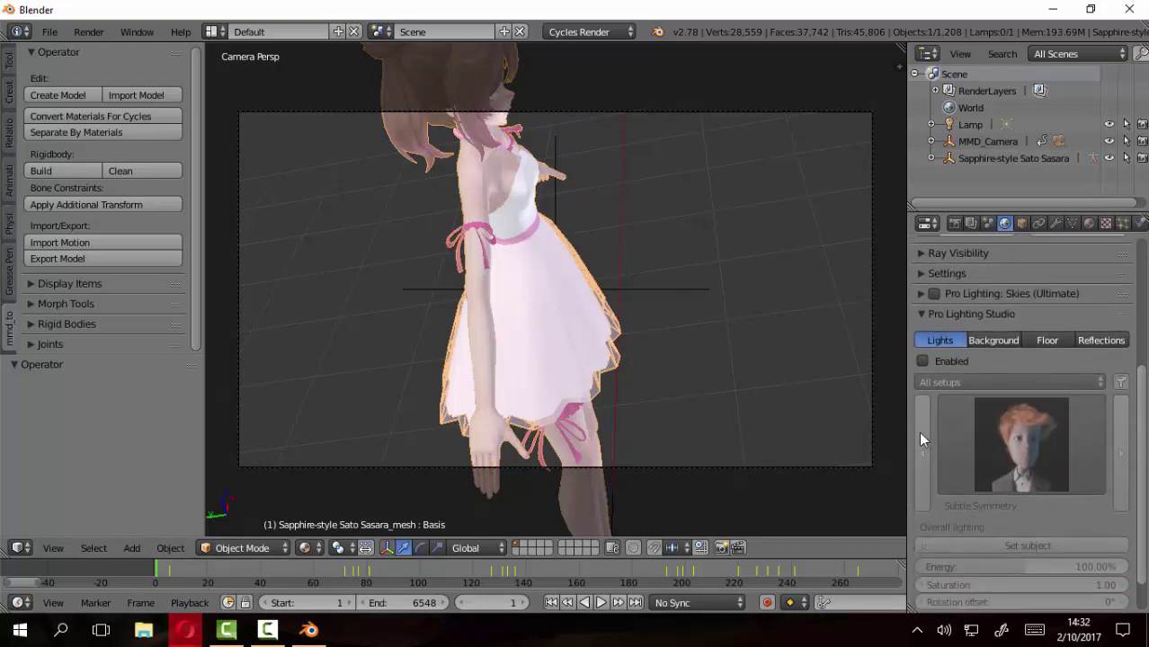
{"action": "left_click", "coordinate": [921, 362]}
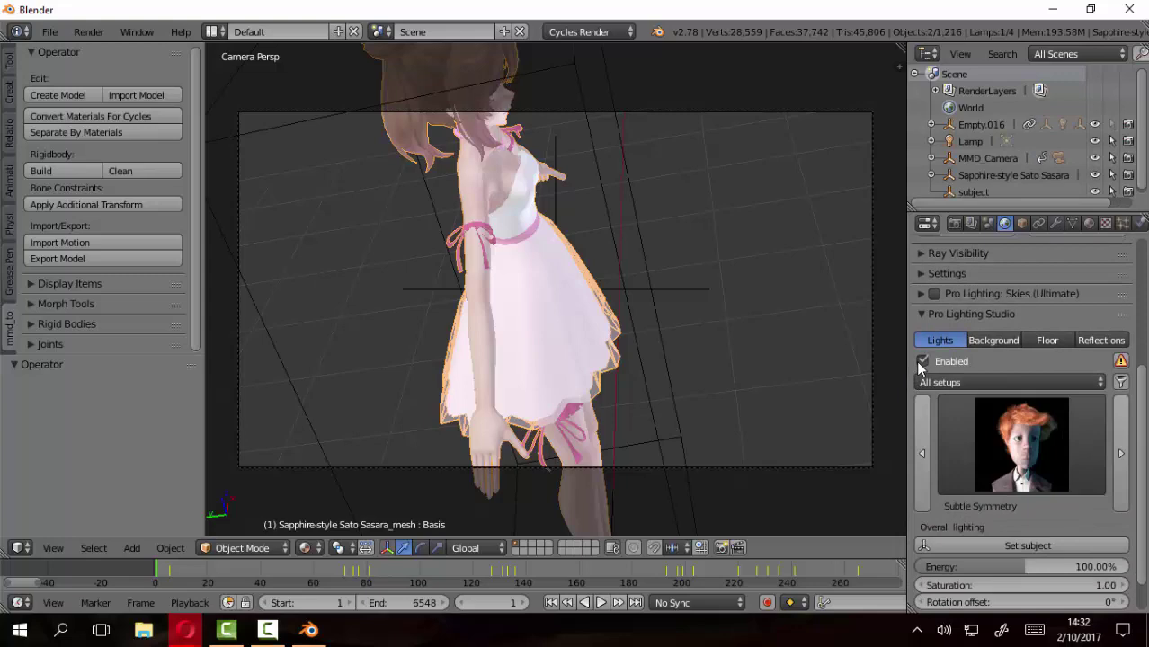
Orbit around the dancer to view the new lighting and open the studio Floor settings
{"action": "key", "text": "KP_0"}
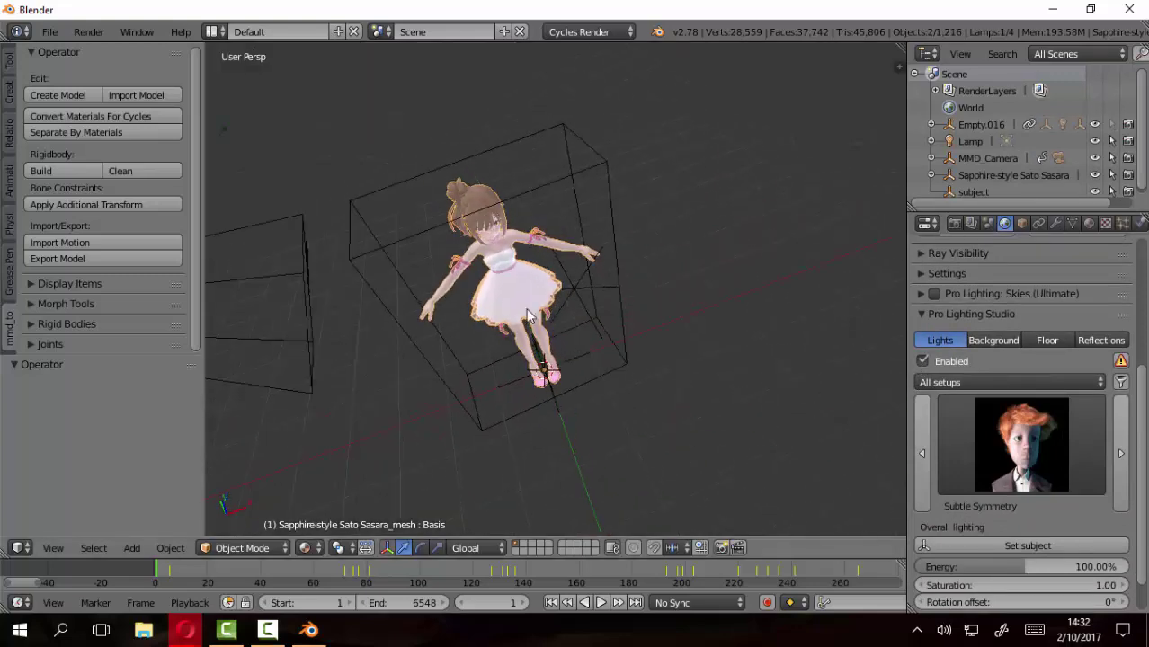
{"action": "mouse_move", "coordinate": [529, 316]}
{"action": "middle_mouse_down"}
{"action": "mouse_move", "coordinate": [577, 291]}
{"action": "mouse_move", "coordinate": [565, 308]}
{"action": "mouse_move", "coordinate": [668, 277]}
{"action": "mouse_move", "coordinate": [710, 110]}
{"action": "middle_mouse_up"}
{"action": "scroll", "coordinate": [571, 311], "scroll_direction": "down", "scroll_amount": 4}
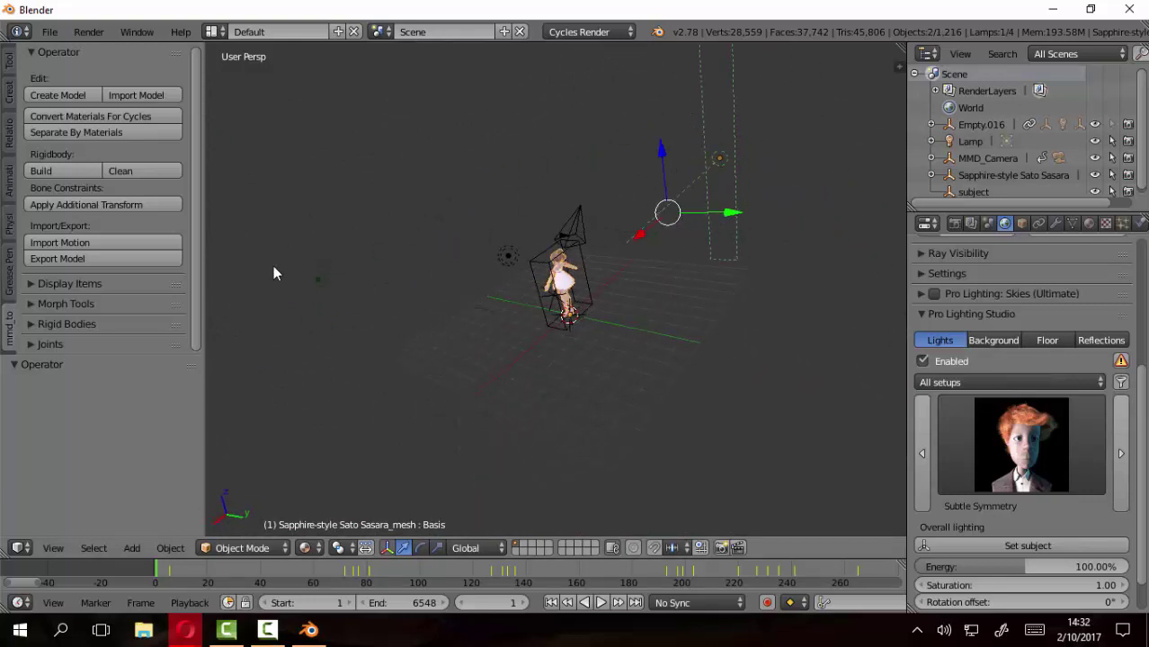
{"action": "mouse_move", "coordinate": [327, 285]}
{"action": "middle_mouse_down"}
{"action": "mouse_move", "coordinate": [364, 313]}
{"action": "mouse_move", "coordinate": [896, 284]}
{"action": "middle_mouse_up"}
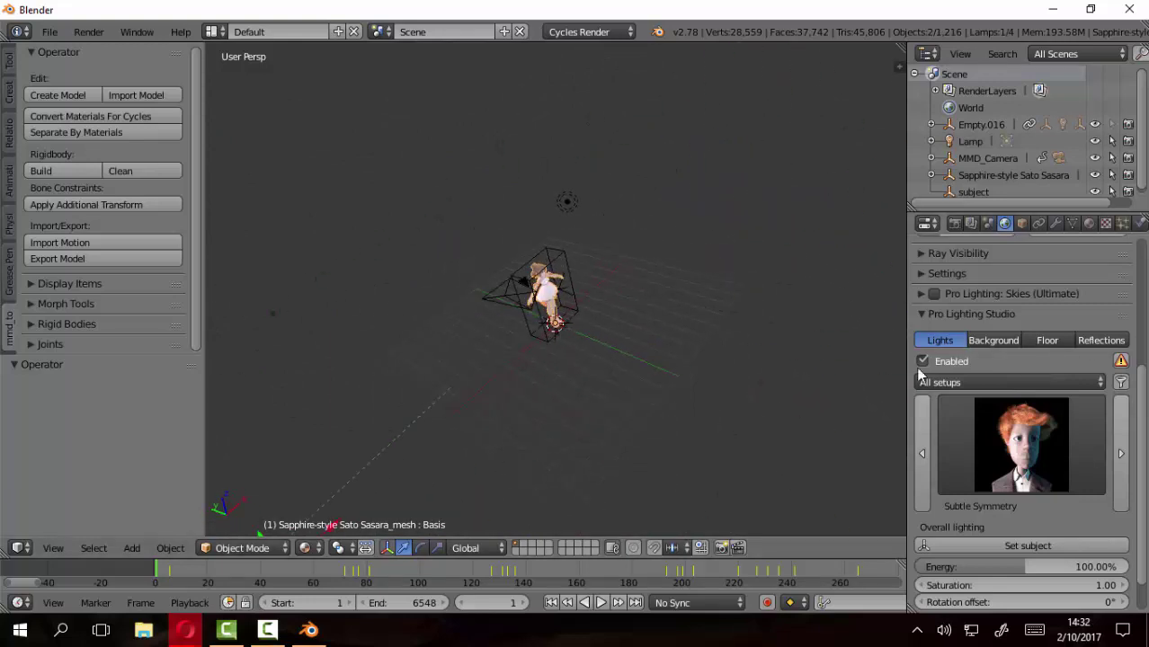
{"action": "scroll", "coordinate": [539, 333], "scroll_direction": "up", "scroll_amount": 2}
{"action": "scroll", "coordinate": [478, 308], "scroll_direction": "up", "scroll_amount": 2}
{"action": "scroll", "coordinate": [517, 328], "scroll_direction": "up", "scroll_amount": 1}
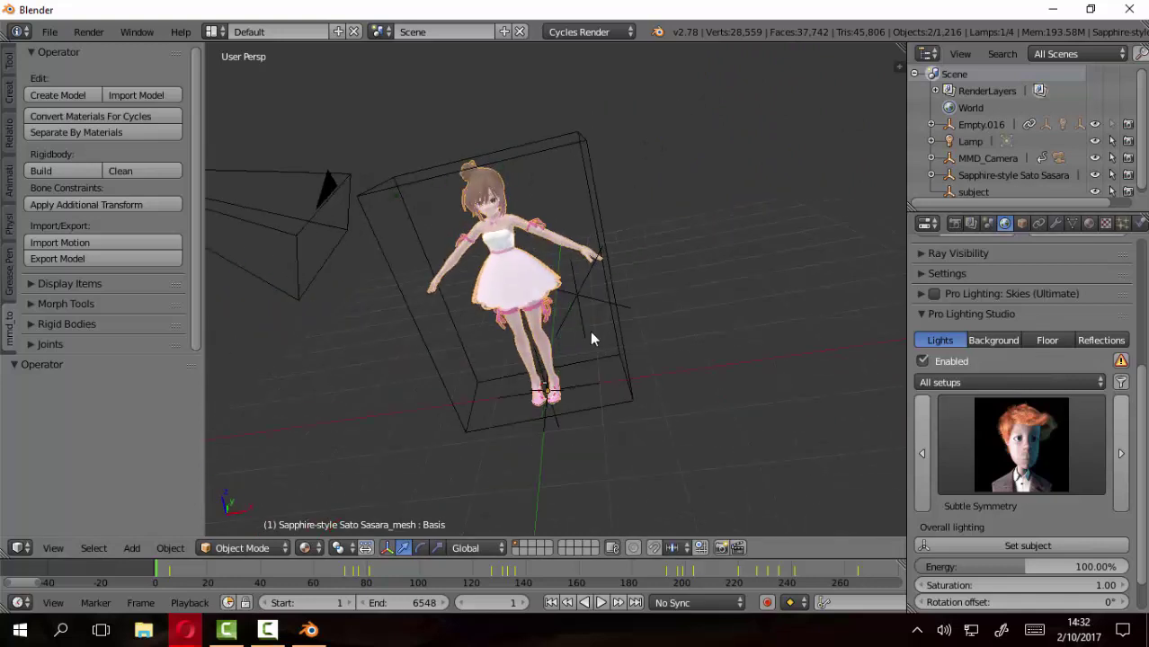
{"action": "scroll", "coordinate": [720, 368], "scroll_direction": "up", "scroll_amount": 1}
{"action": "left_click", "coordinate": [1046, 341]}
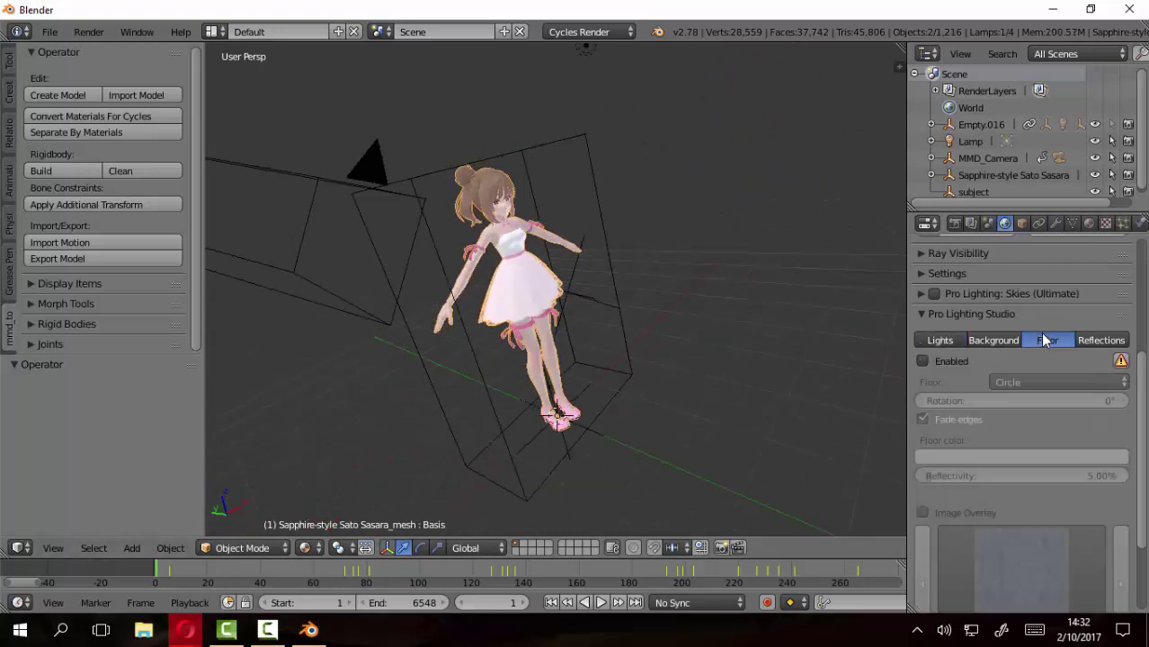
Enable the Pro Lighting Studio circle floor under the Sato model
{"action": "left_click", "coordinate": [924, 362]}
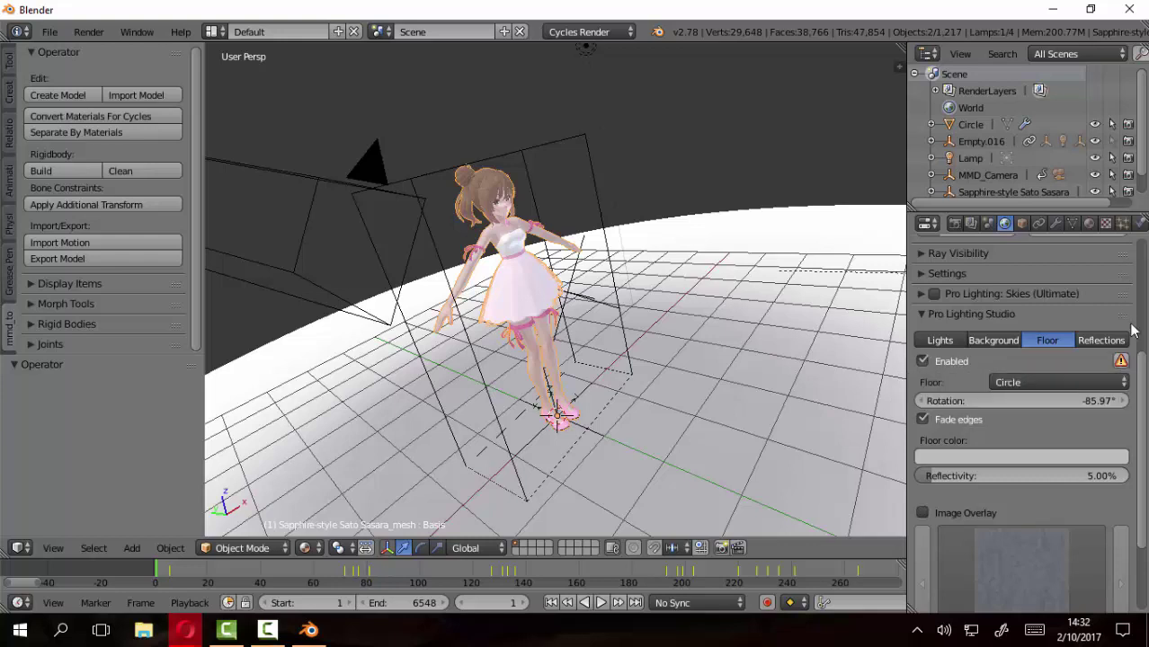
{"action": "scroll", "coordinate": [1000, 423], "scroll_direction": "down", "scroll_amount": 2}
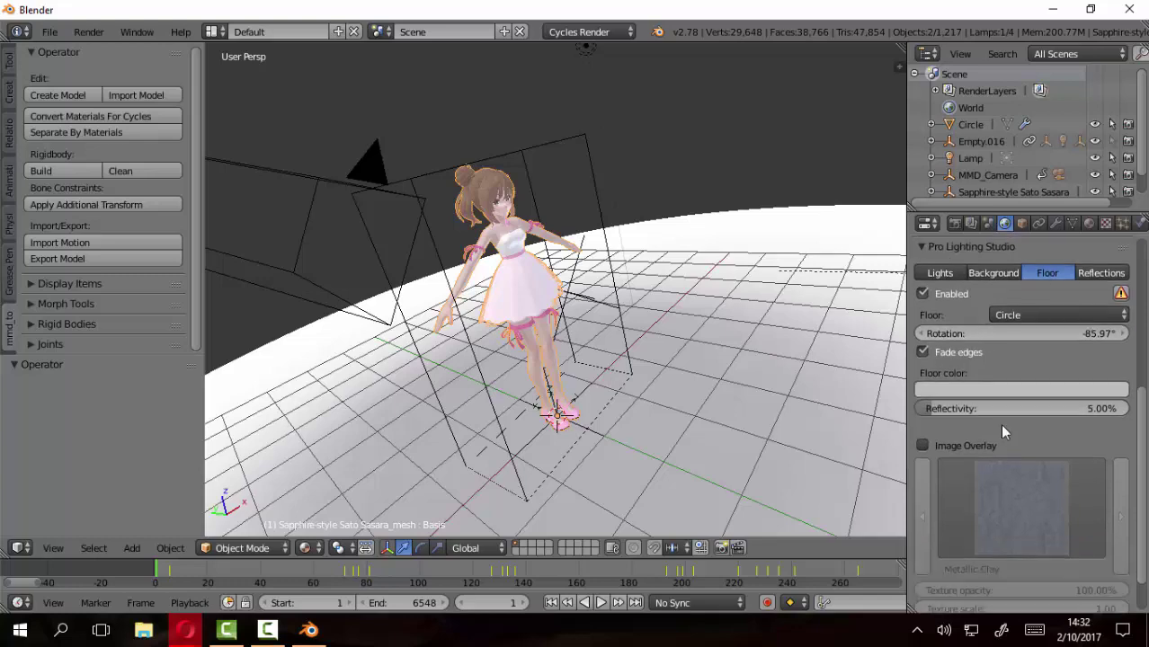
{"action": "scroll", "coordinate": [1000, 423], "scroll_direction": "up", "scroll_amount": 4}
{"action": "scroll", "coordinate": [1000, 424], "scroll_direction": "up", "scroll_amount": 1}
{"action": "scroll", "coordinate": [1000, 423], "scroll_direction": "up", "scroll_amount": 1}
{"action": "scroll", "coordinate": [1000, 423], "scroll_direction": "down", "scroll_amount": 1}
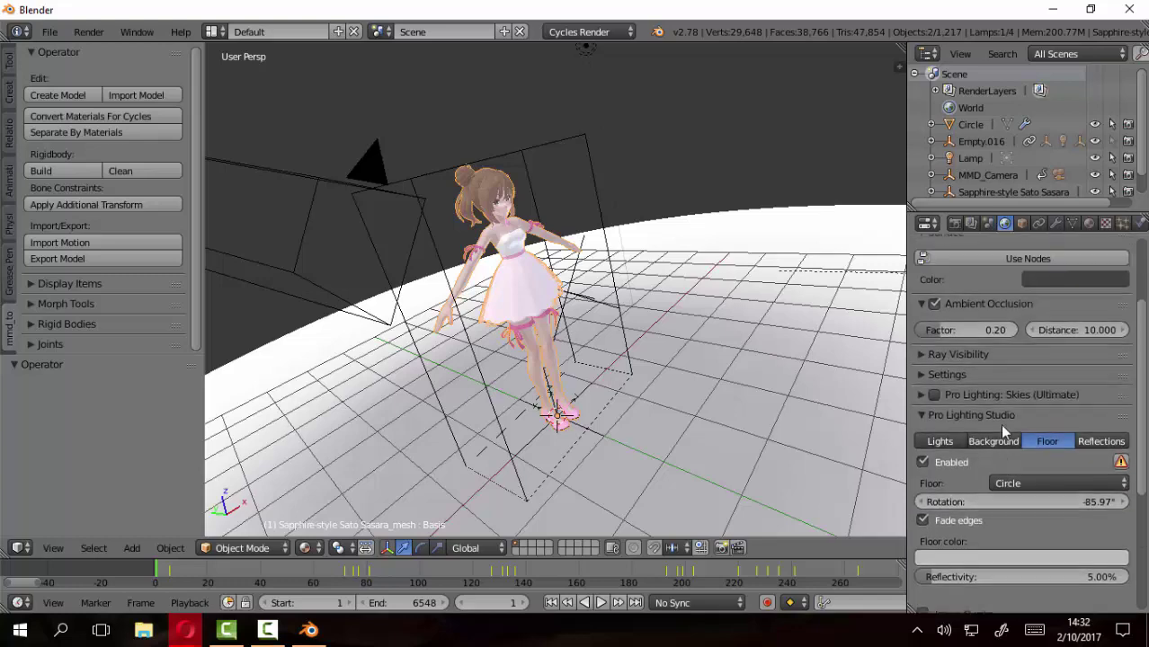
{"action": "scroll", "coordinate": [1000, 424], "scroll_direction": "up", "scroll_amount": 1}
{"action": "middle_click_drag", "start_coordinate": [656, 305], "coordinate": [612, 304]}
Play the dance through the MMD camera view and stop it at frame 108
{"action": "key", "text": "KP_0"}
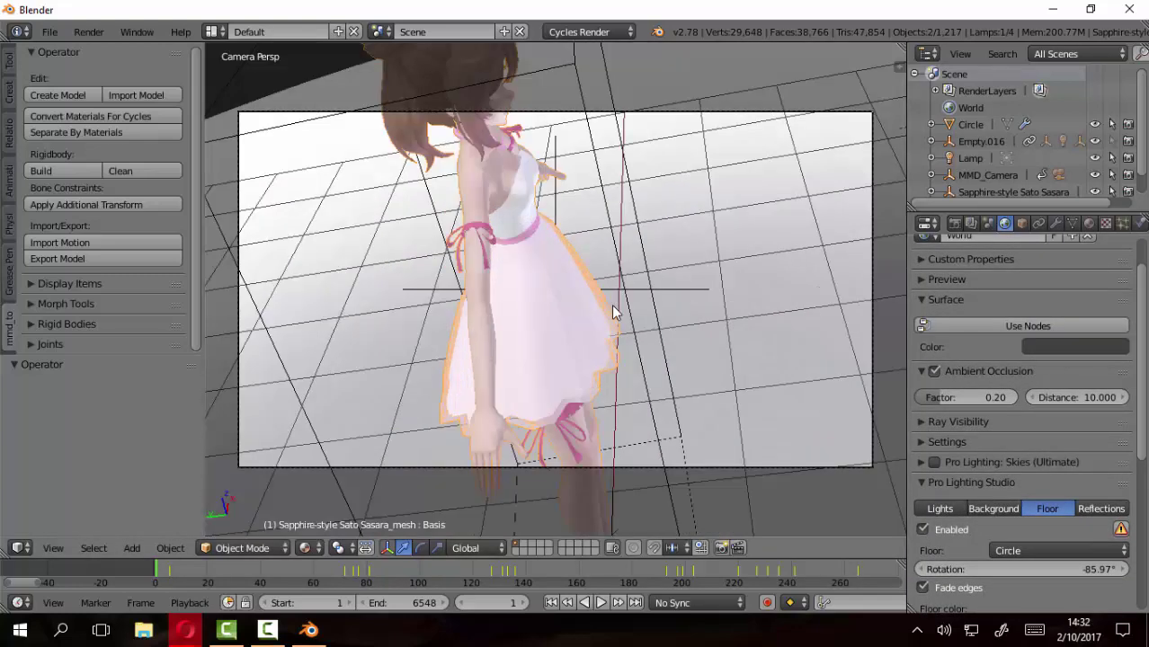
{"action": "key", "text": "alt+a"}
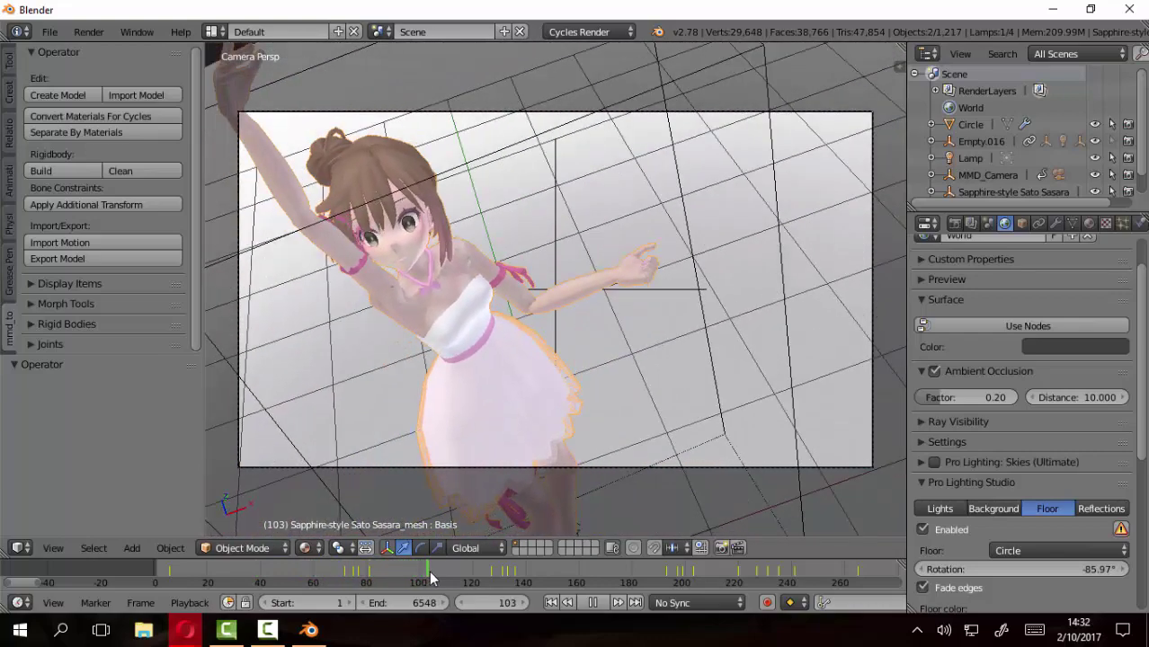
{"action": "key", "text": "alt+a"}
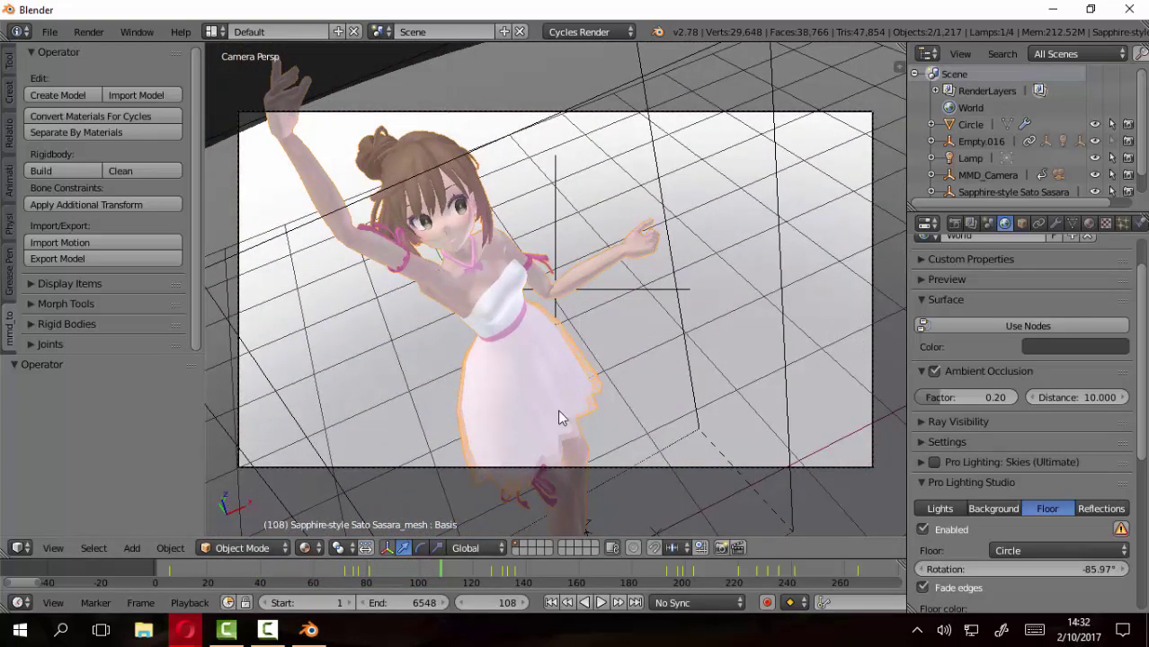
{"action": "key", "text": "F12"}
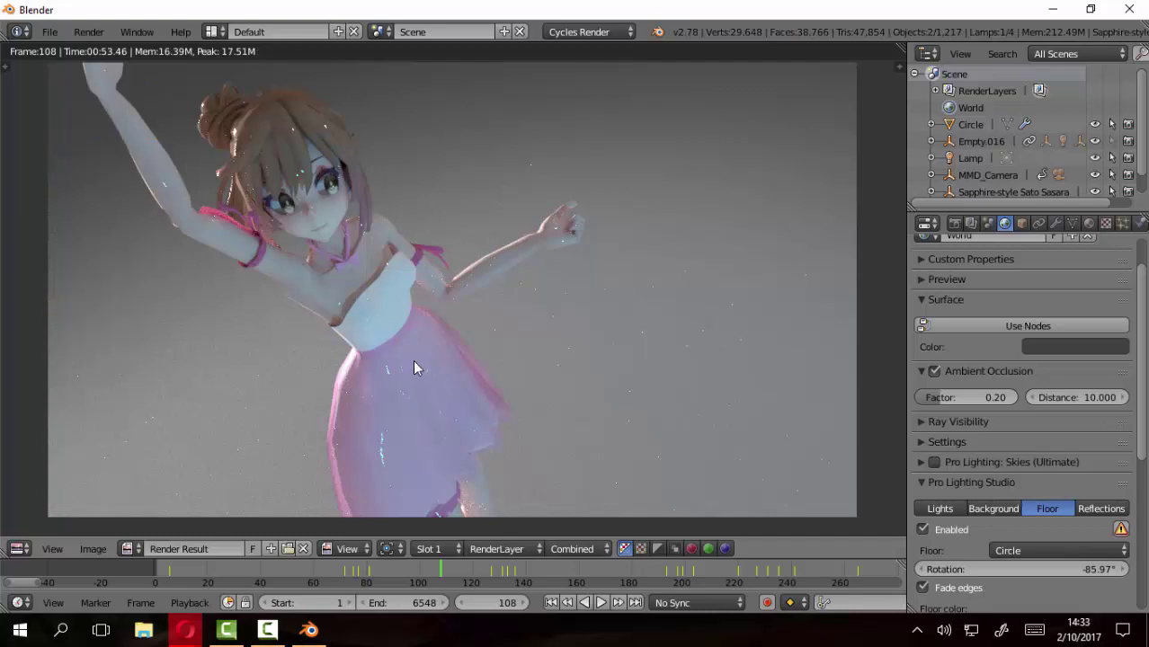
{"action": "key", "text": "Escape"}
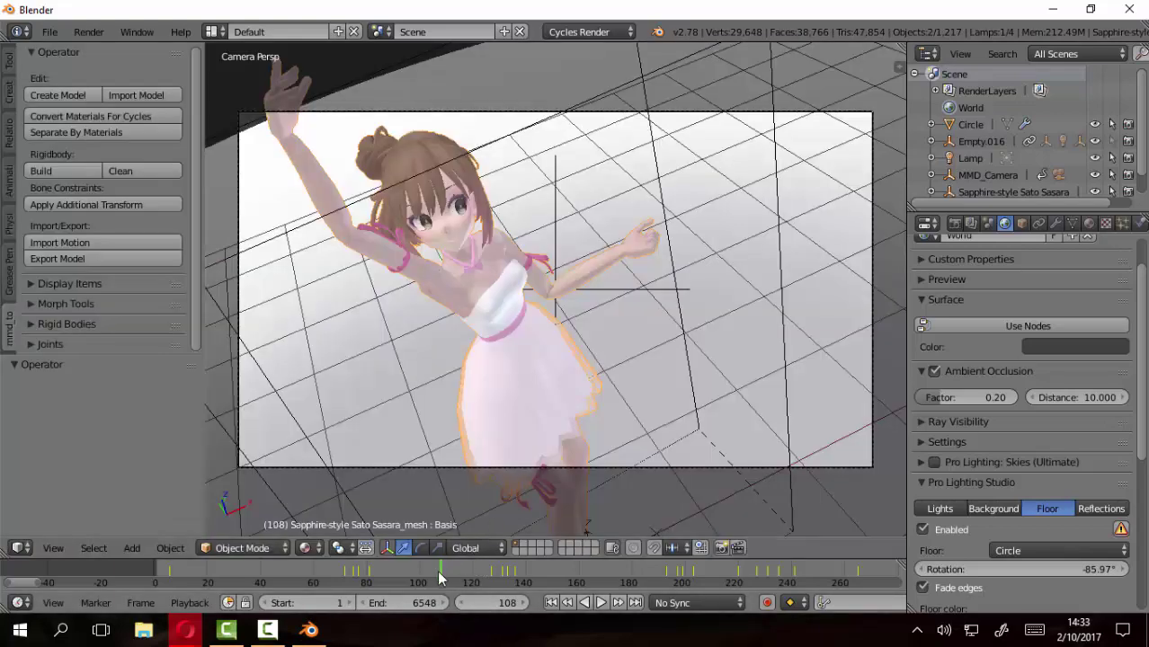
Play and scrub the dance past frame 840 through the camera, then rewind to frame 1
{"action": "key", "text": "alt+a"}
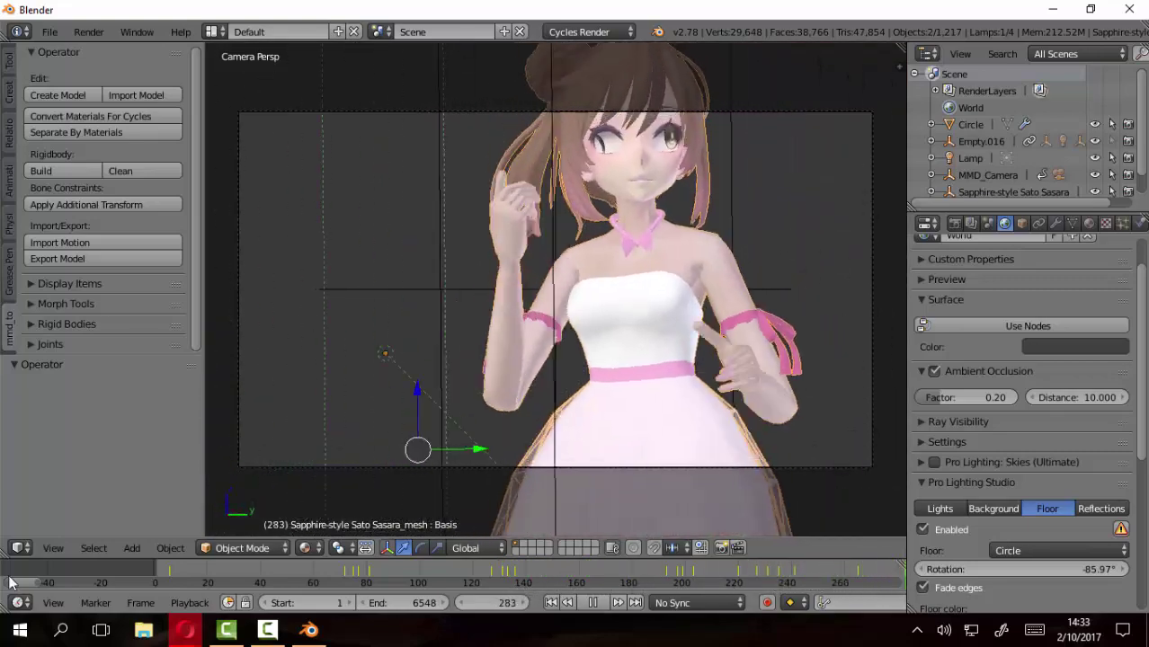
{"action": "left_click", "coordinate": [866, 576]}
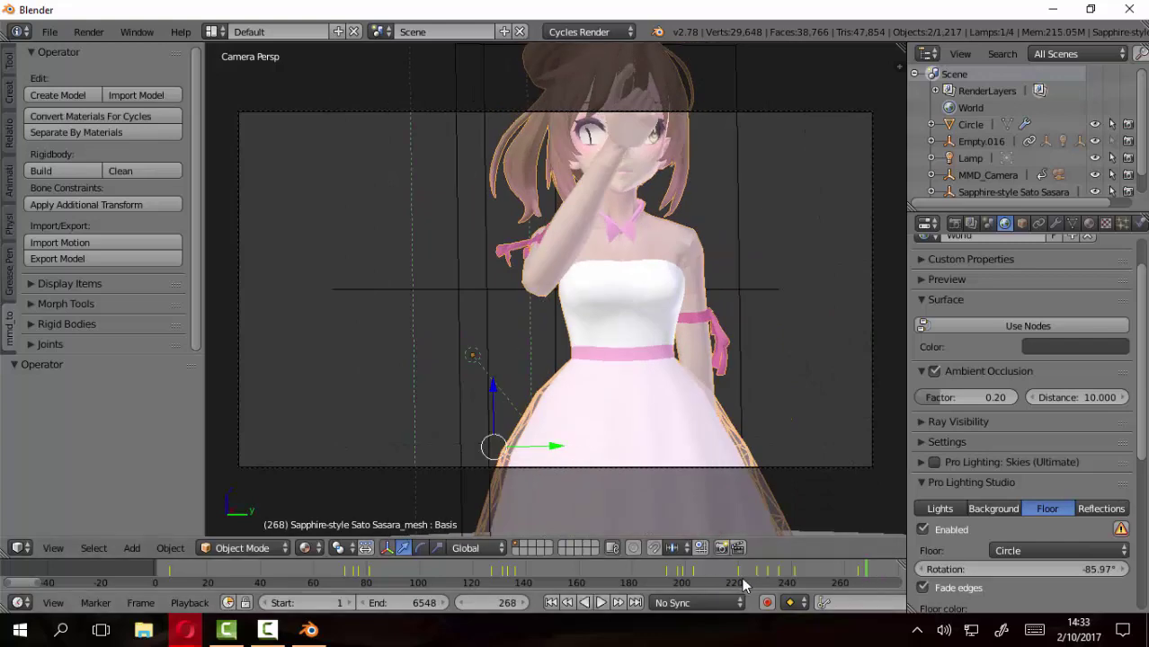
{"action": "middle_click_drag", "start_coordinate": [743, 585], "coordinate": [408, 582], "text": "ctrl"}
{"action": "key", "text": "alt+a"}
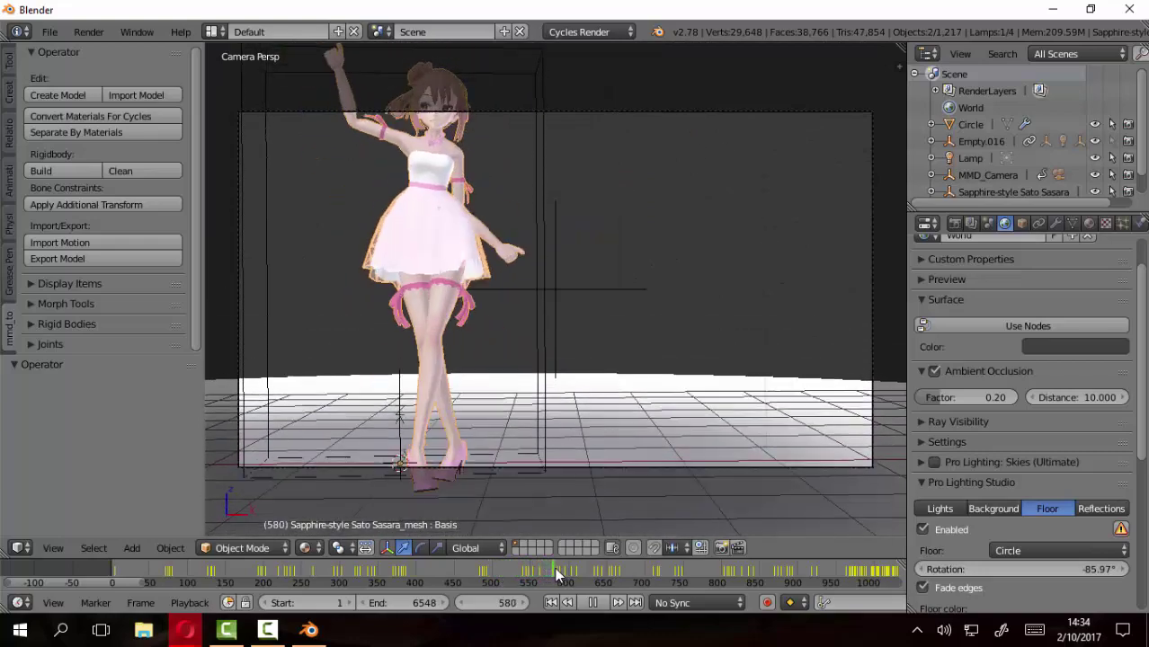
{"action": "left_click_drag", "start_coordinate": [576, 567], "coordinate": [585, 567]}
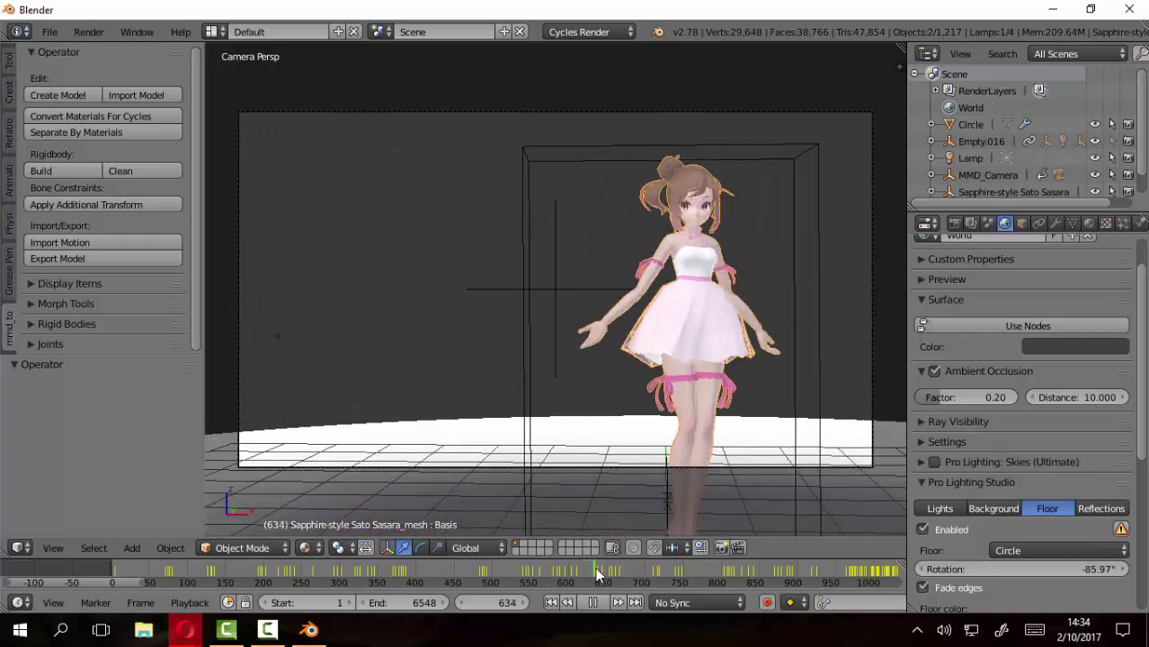
{"action": "left_click_drag", "start_coordinate": [585, 568], "coordinate": [745, 570]}
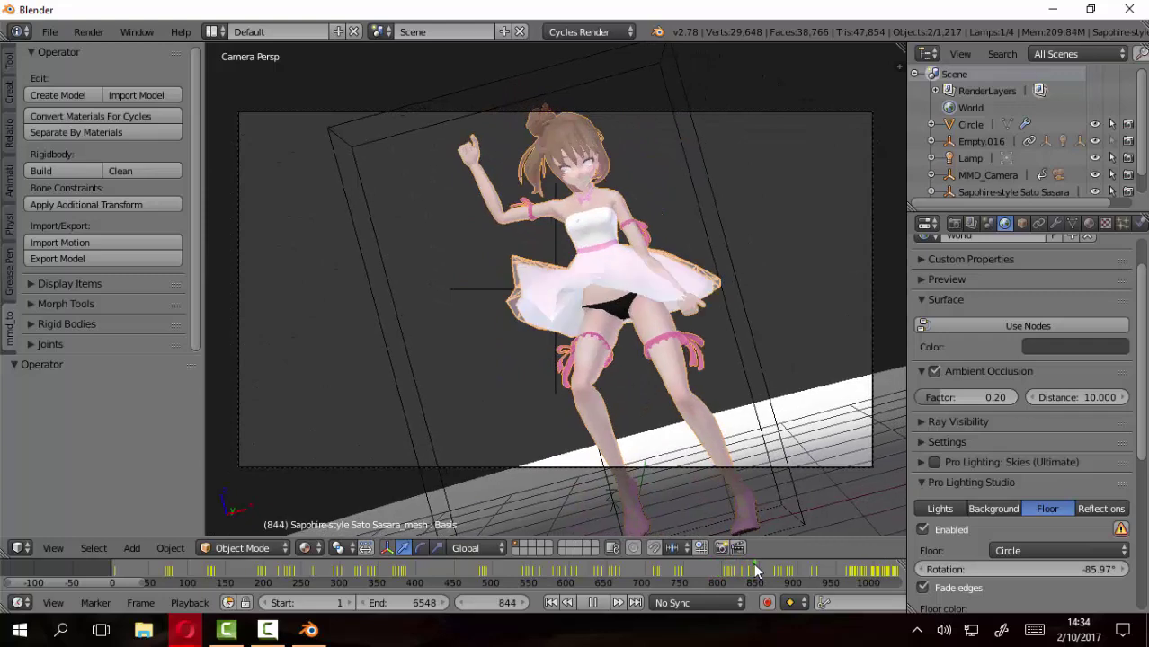
{"action": "key", "text": "Escape"}
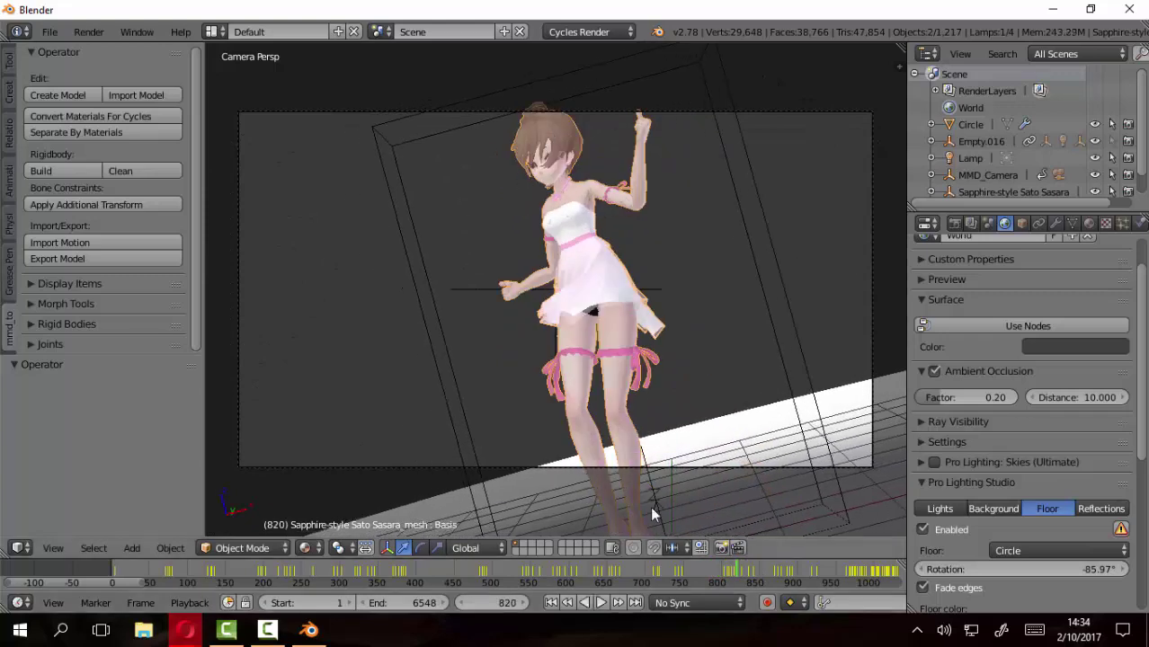
{"action": "left_click", "coordinate": [552, 604]}
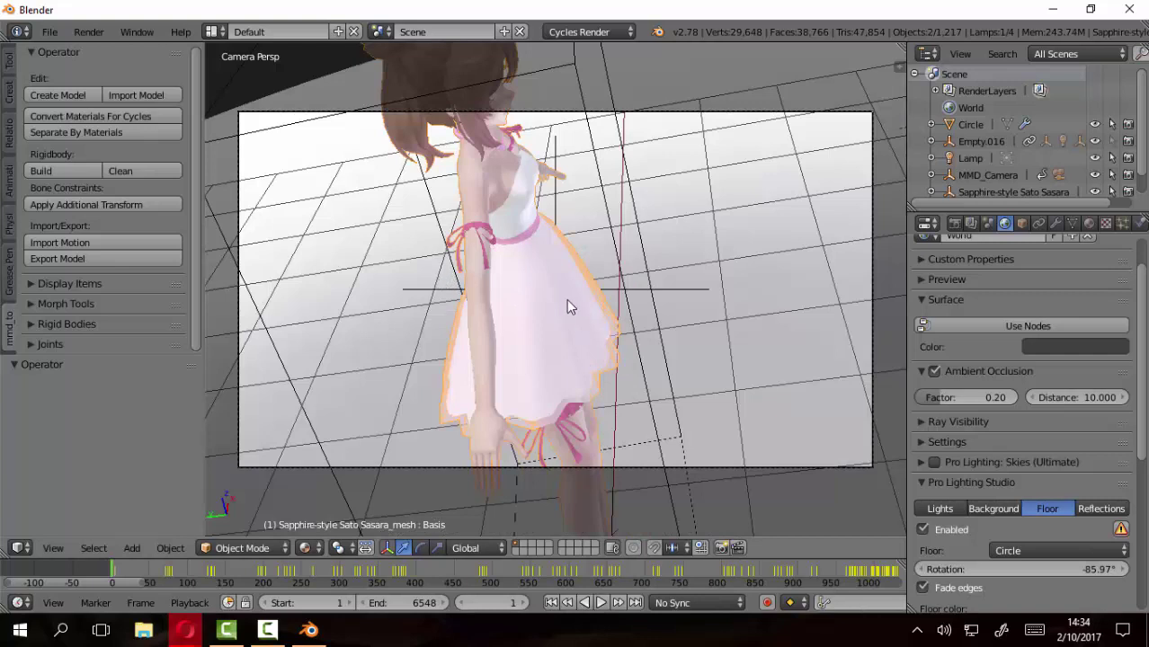
Run Bake All Physics from the 'bake' search and play the dance from frame 1
{"action": "key", "text": "space"}
{"action": "type", "text": "bake"}
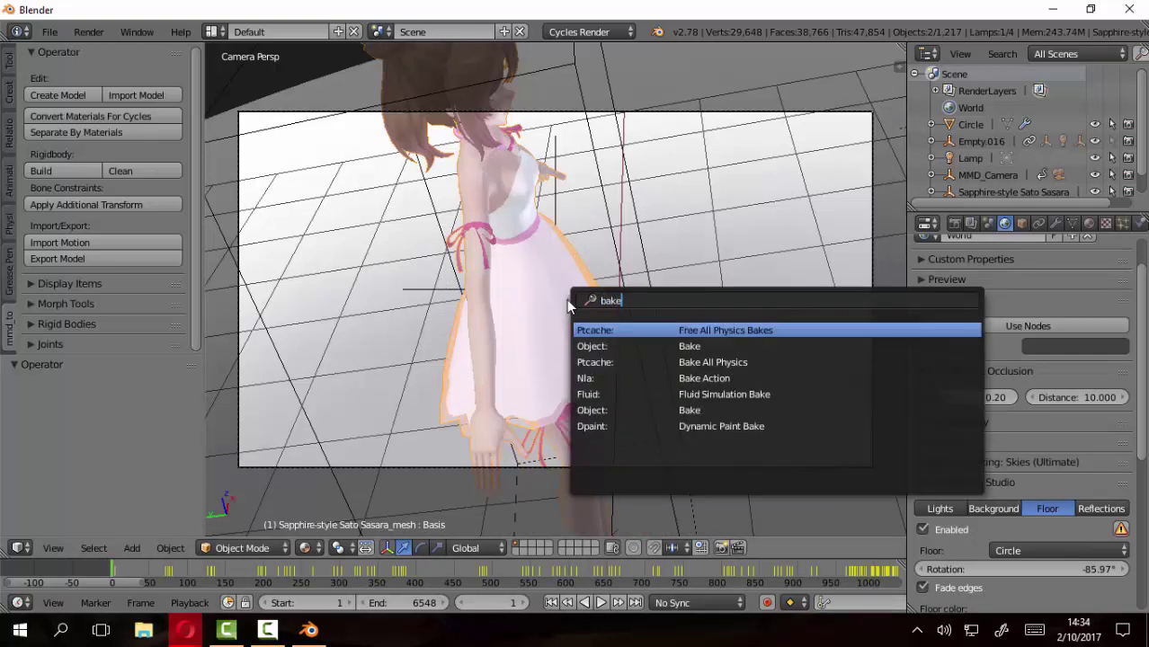
{"action": "left_click", "coordinate": [703, 367]}
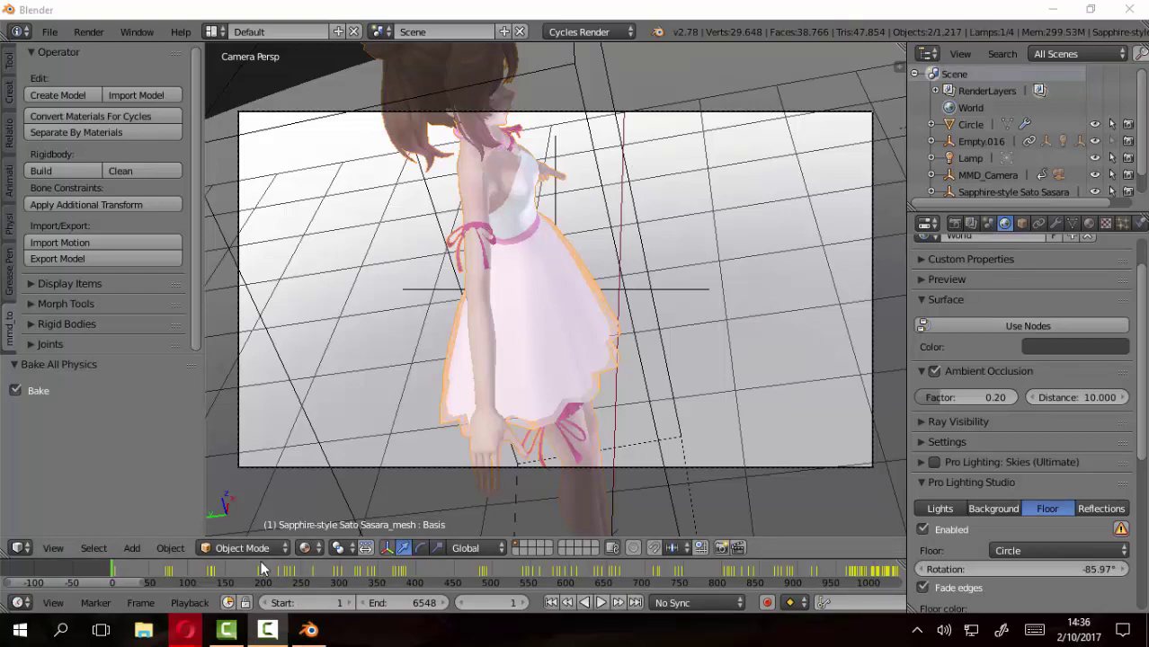
{"action": "left_click", "coordinate": [601, 603]}
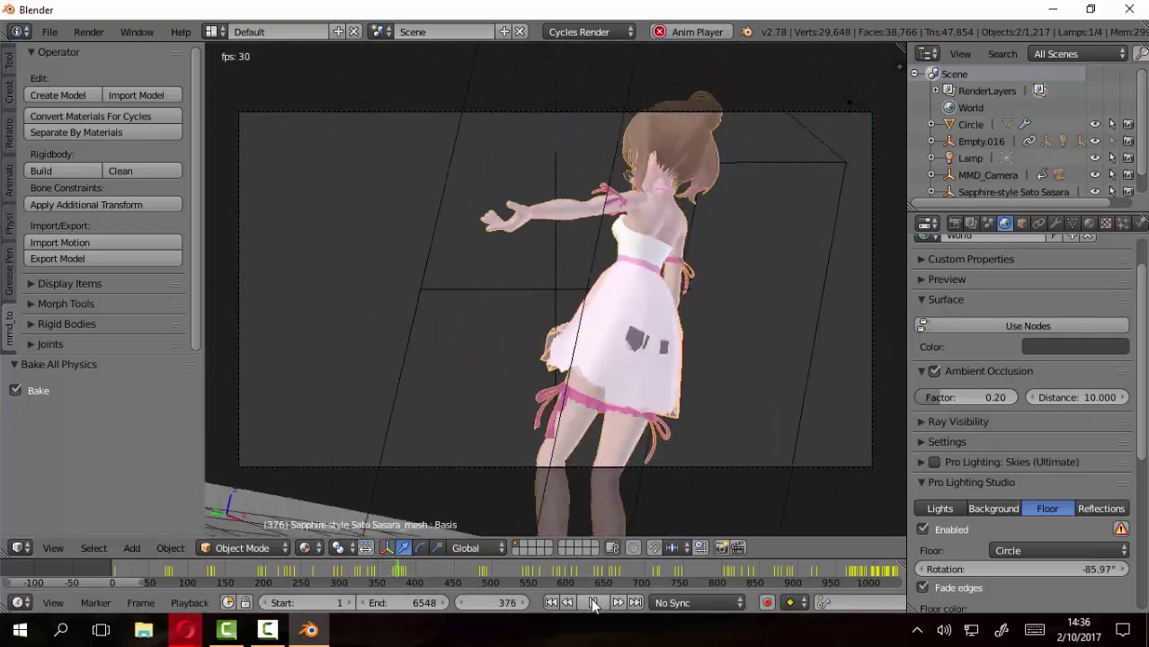
Stop playback at frame 387, zoom out the timeline, and move the playhead to frame 830
{"action": "key", "text": "alt+a"}
{"action": "scroll", "coordinate": [585, 577], "scroll_direction": "down", "scroll_amount": 3}
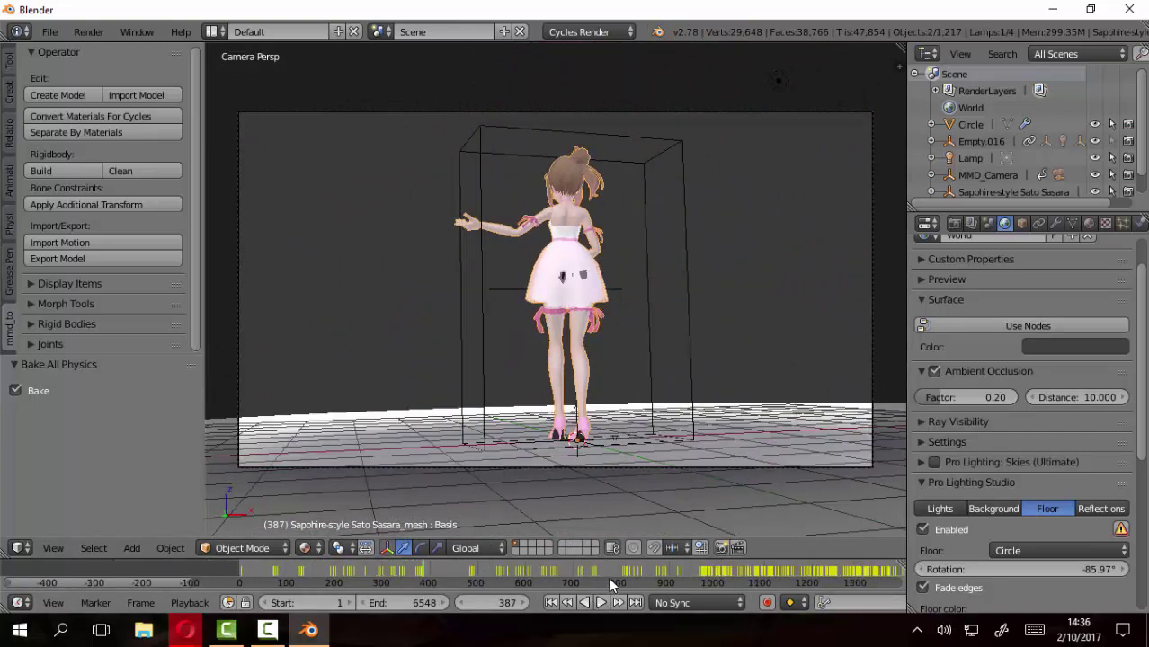
{"action": "scroll", "coordinate": [611, 569], "scroll_direction": "down", "scroll_amount": 2}
{"action": "scroll", "coordinate": [575, 567], "scroll_direction": "down", "scroll_amount": 2}
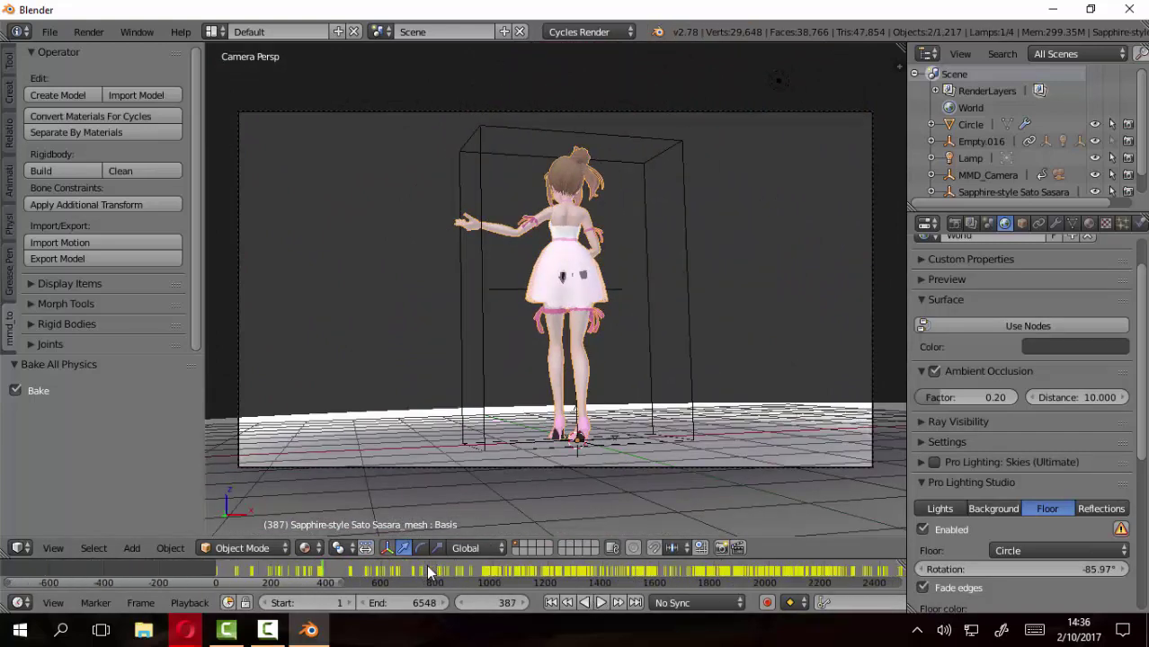
{"action": "middle_click_drag", "start_coordinate": [560, 565], "coordinate": [177, 569]}
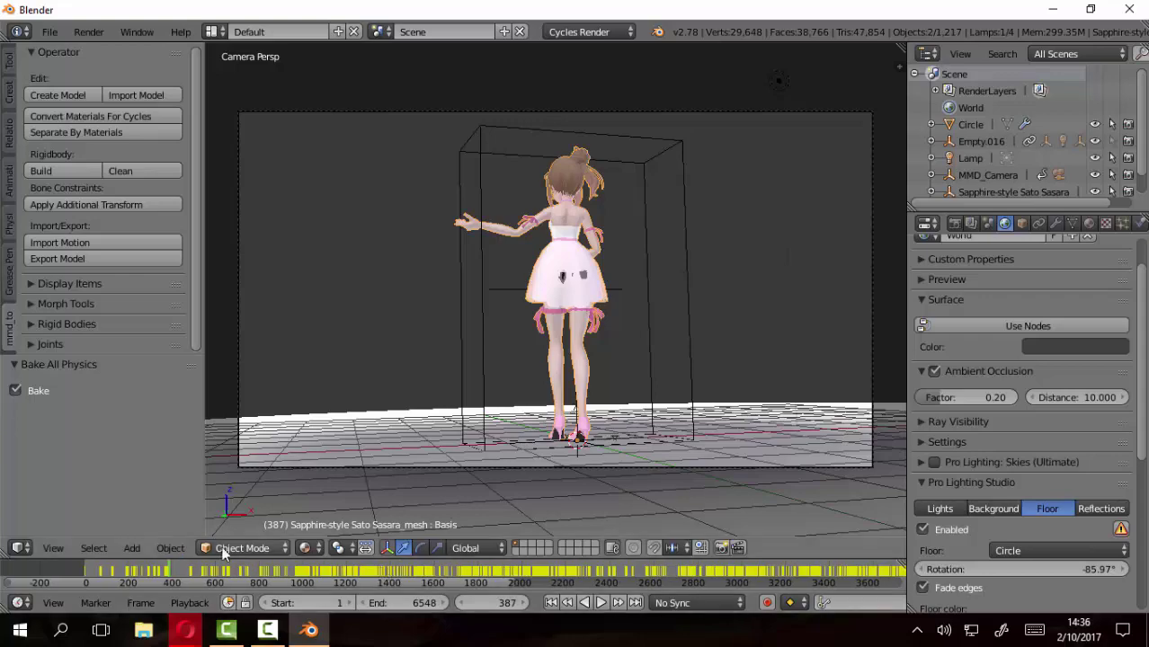
{"action": "left_click_drag", "start_coordinate": [177, 572], "coordinate": [266, 573]}
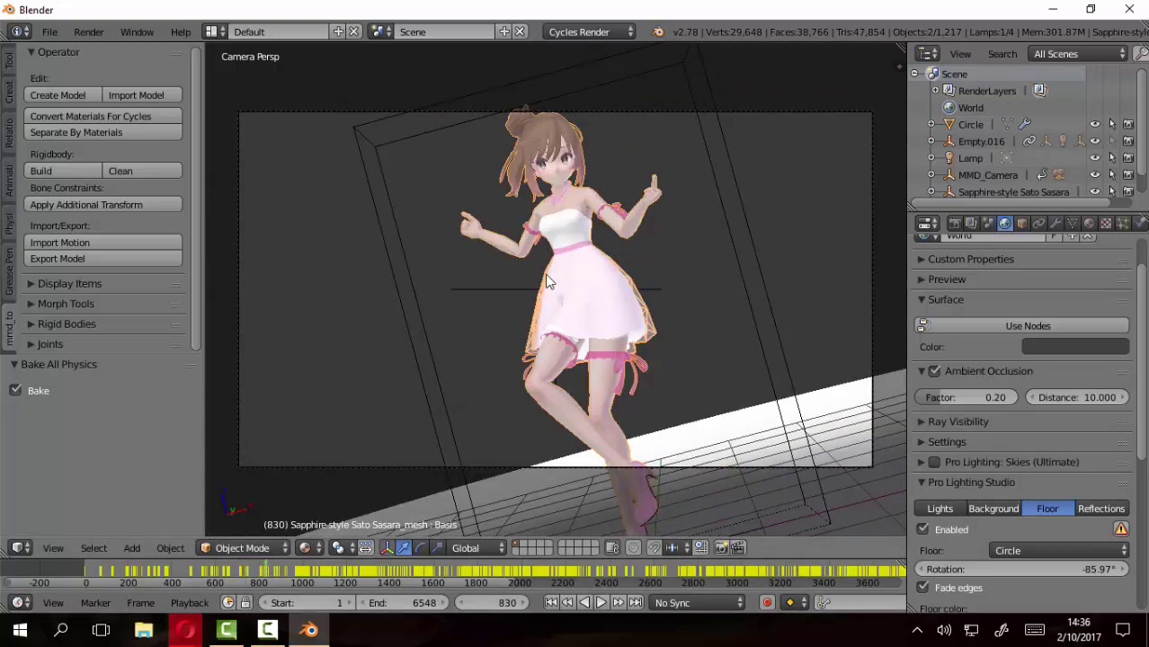
Apply the Final sampling preset with 24 render samples and render frame 830
{"action": "left_click", "coordinate": [955, 223]}
{"action": "scroll", "coordinate": [1039, 392], "scroll_direction": "down", "scroll_amount": 2}
{"action": "scroll", "coordinate": [1033, 392], "scroll_direction": "down", "scroll_amount": 4}
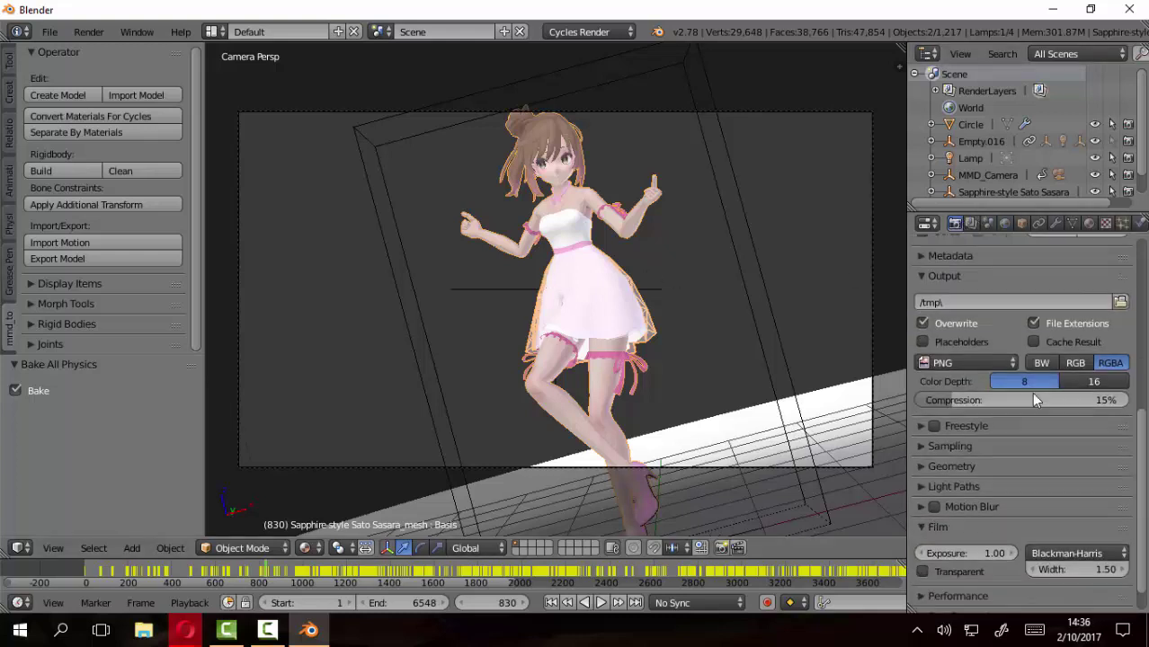
{"action": "scroll", "coordinate": [1031, 392], "scroll_direction": "down", "scroll_amount": 2}
{"action": "left_click", "coordinate": [932, 410]}
{"action": "scroll", "coordinate": [1034, 395], "scroll_direction": "down", "scroll_amount": 2}
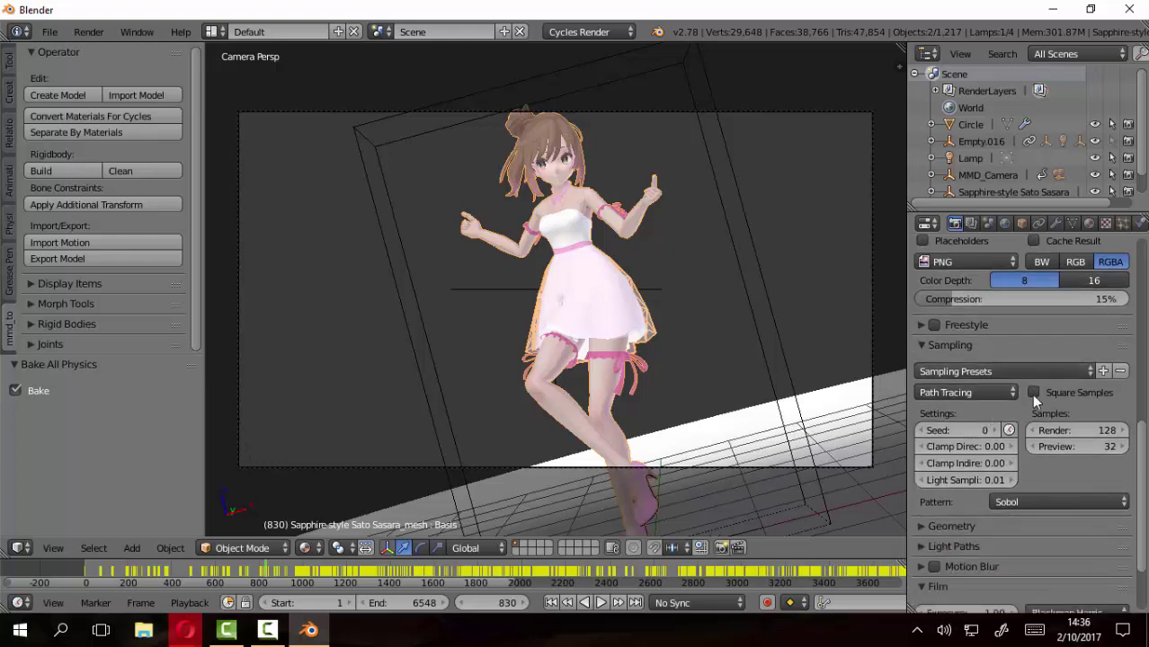
{"action": "left_click", "coordinate": [1074, 368]}
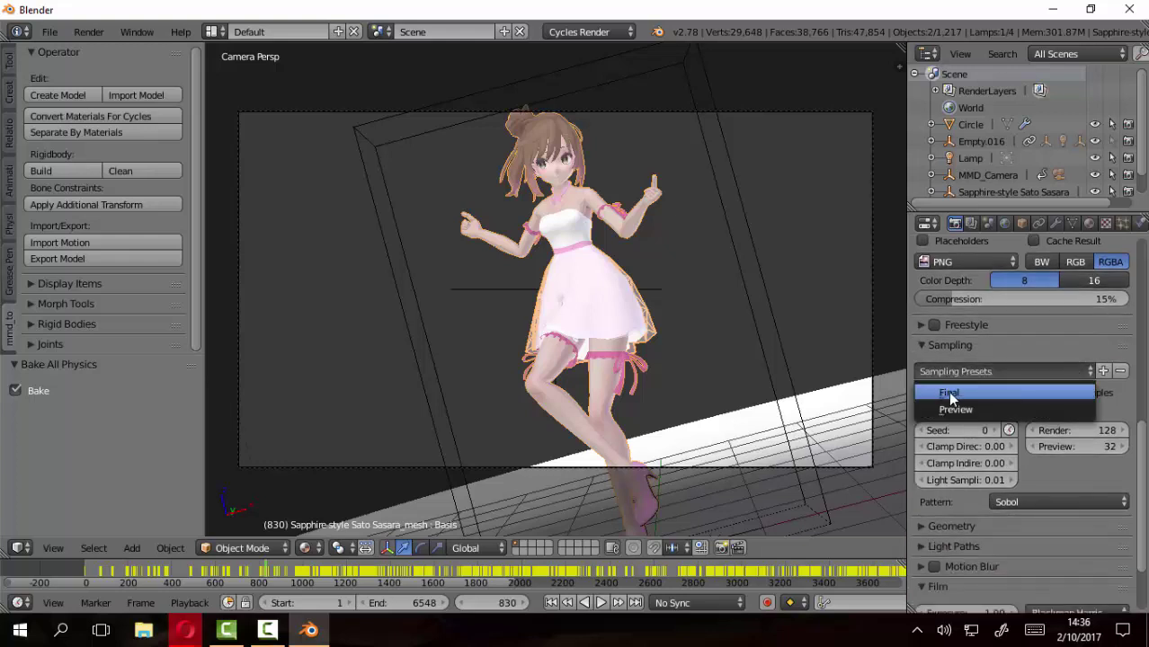
{"action": "left_click", "coordinate": [951, 394]}
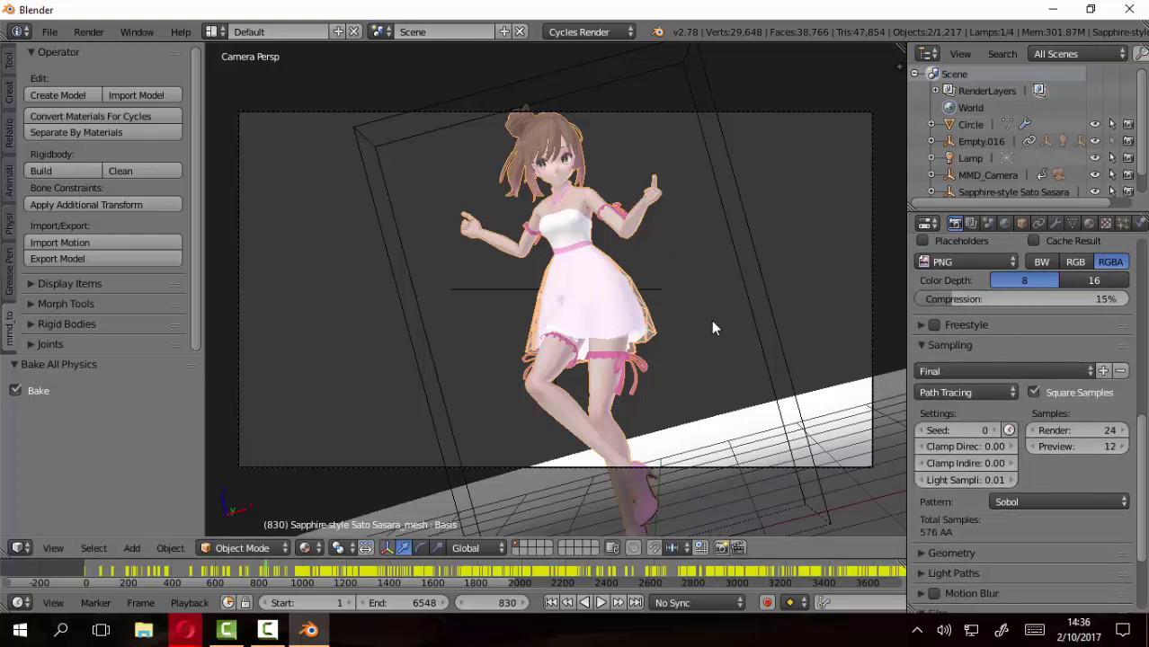
{"action": "key", "text": "F12"}
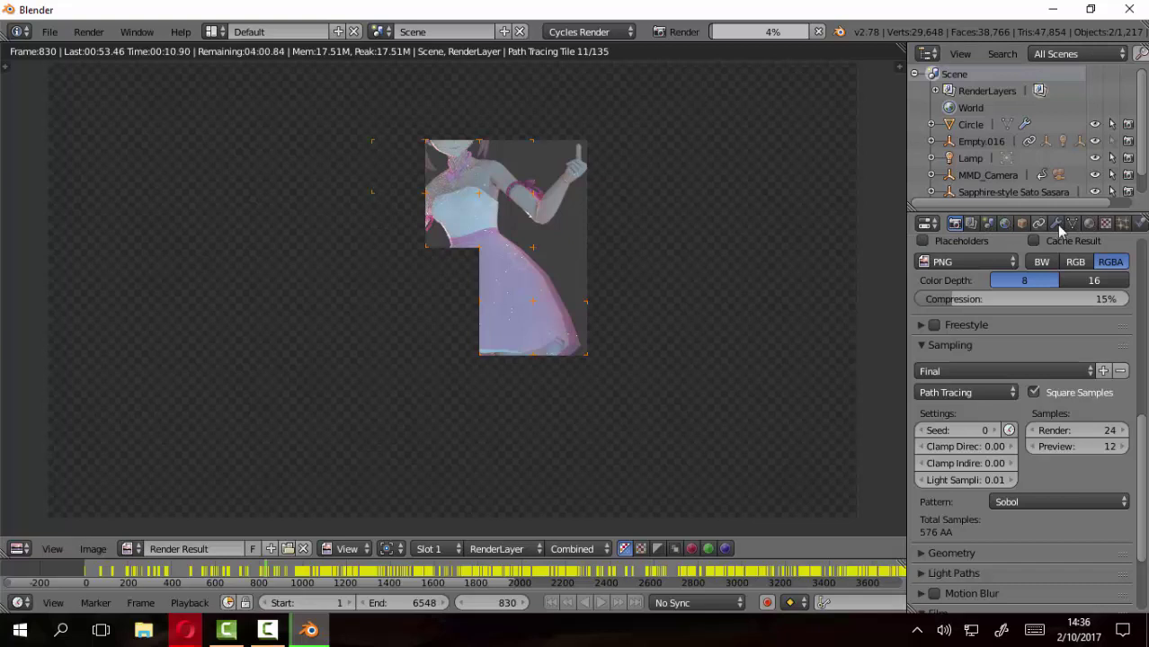
Switch the World's Pro Lighting Studio panel to its light setups while frame 830 renders
{"action": "left_click", "coordinate": [1004, 225]}
{"action": "scroll", "coordinate": [978, 412], "scroll_direction": "down", "scroll_amount": 2}
{"action": "scroll", "coordinate": [979, 412], "scroll_direction": "down", "scroll_amount": 5}
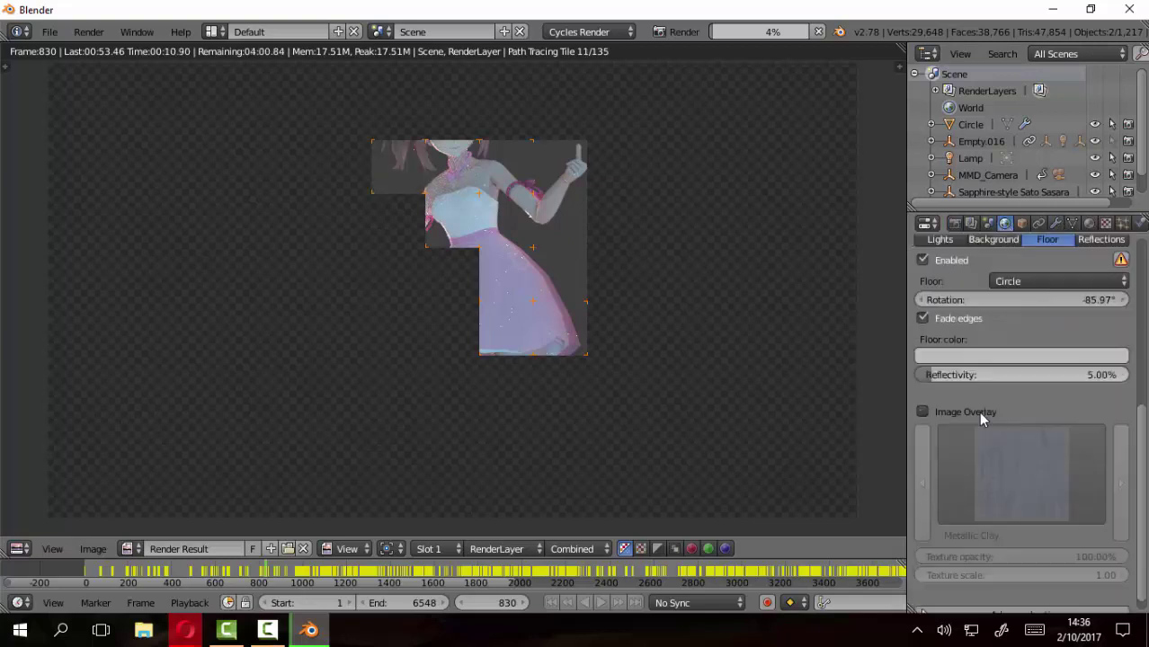
{"action": "scroll", "coordinate": [978, 412], "scroll_direction": "down", "scroll_amount": 1}
{"action": "scroll", "coordinate": [969, 313], "scroll_direction": "up", "scroll_amount": 3}
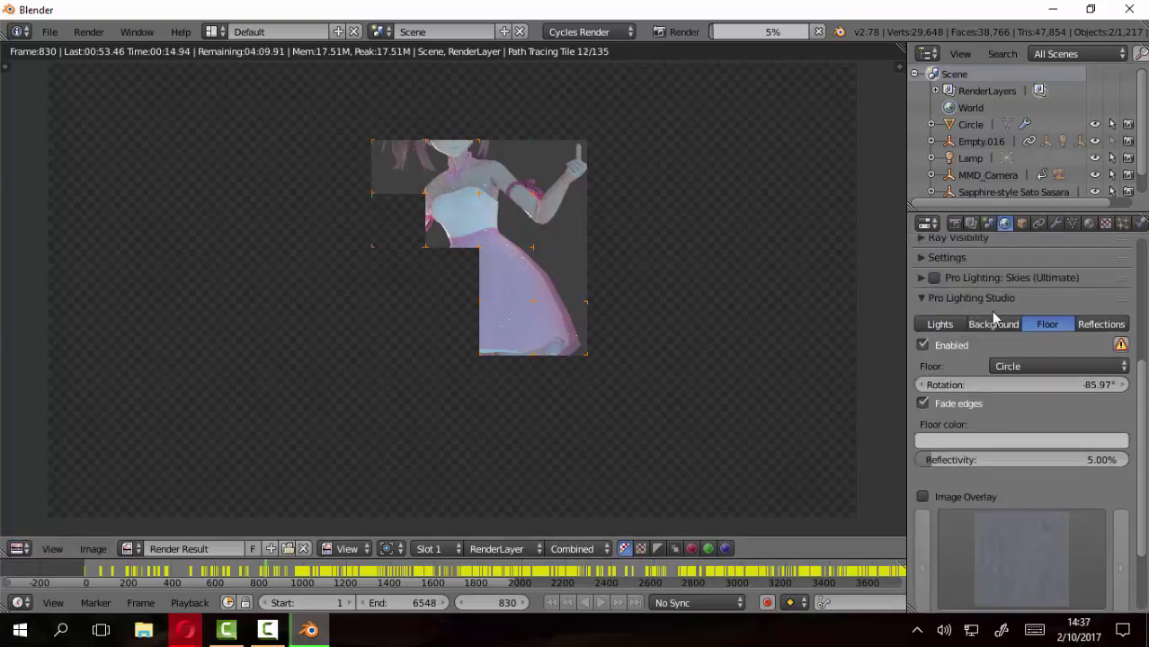
{"action": "left_click", "coordinate": [941, 326]}
{"action": "scroll", "coordinate": [1016, 424], "scroll_direction": "down", "scroll_amount": 1}
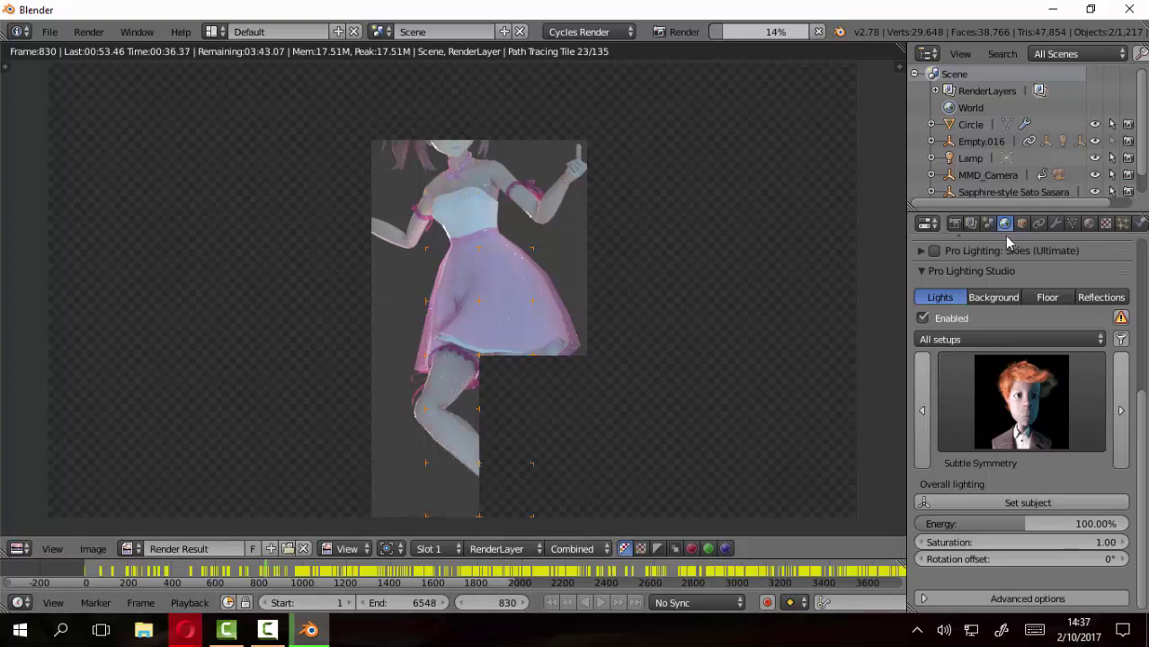
Show the Render properties with the Sampling panel at 24 render samples
{"action": "left_click", "coordinate": [954, 224]}
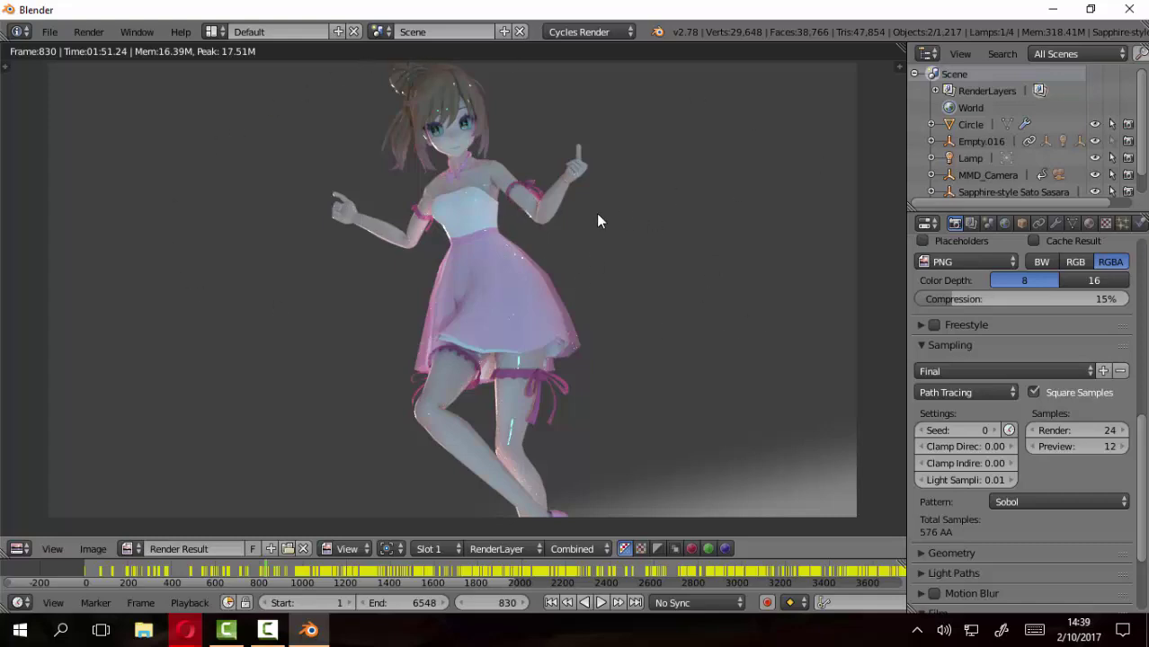
Return to the 3D viewport, orbit and zoom, enlarge the outliner, and select MMD_Camera
{"action": "key", "text": "Escape"}
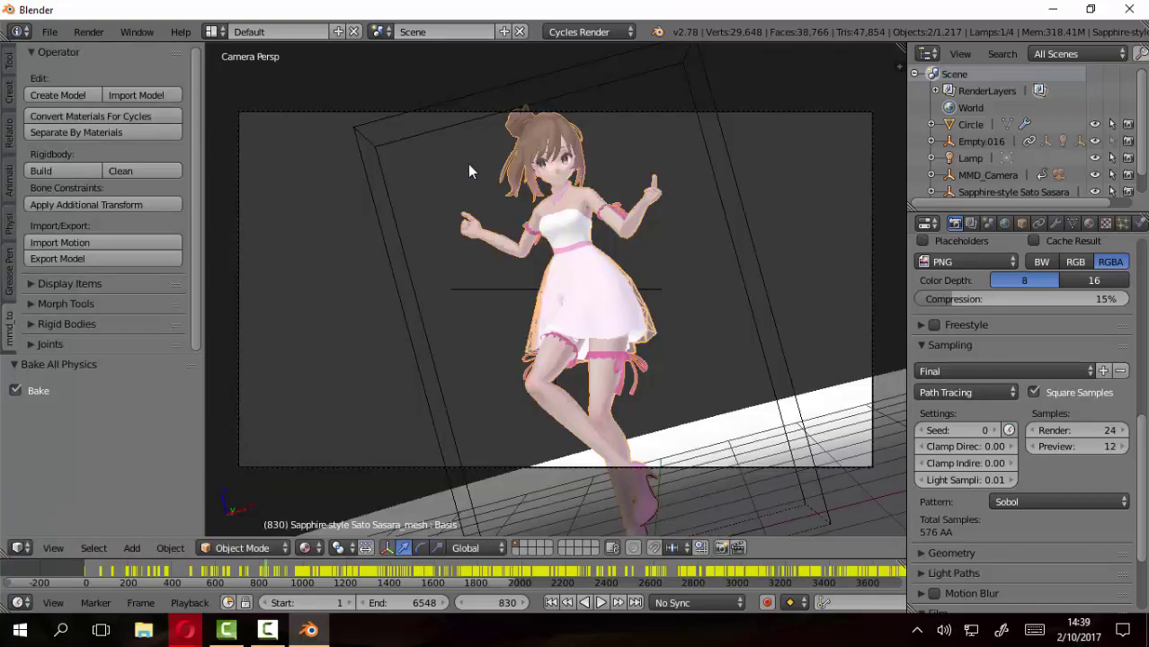
{"action": "mouse_move", "coordinate": [467, 164]}
{"action": "middle_mouse_down"}
{"action": "mouse_move", "coordinate": [508, 215]}
{"action": "mouse_move", "coordinate": [726, 231]}
{"action": "mouse_move", "coordinate": [551, 282]}
{"action": "mouse_move", "coordinate": [562, 281]}
{"action": "middle_mouse_up"}
{"action": "scroll", "coordinate": [680, 232], "scroll_direction": "up", "scroll_amount": 3}
{"action": "scroll", "coordinate": [716, 260], "scroll_direction": "up", "scroll_amount": 1}
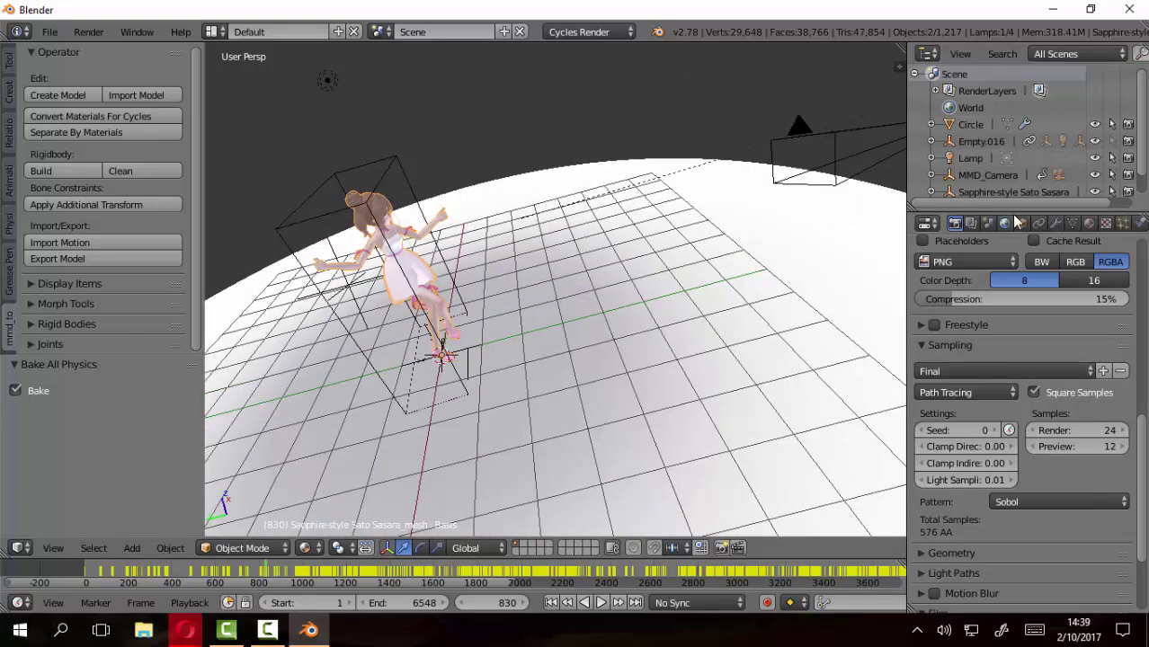
{"action": "left_click_drag", "start_coordinate": [1012, 212], "coordinate": [1011, 318]}
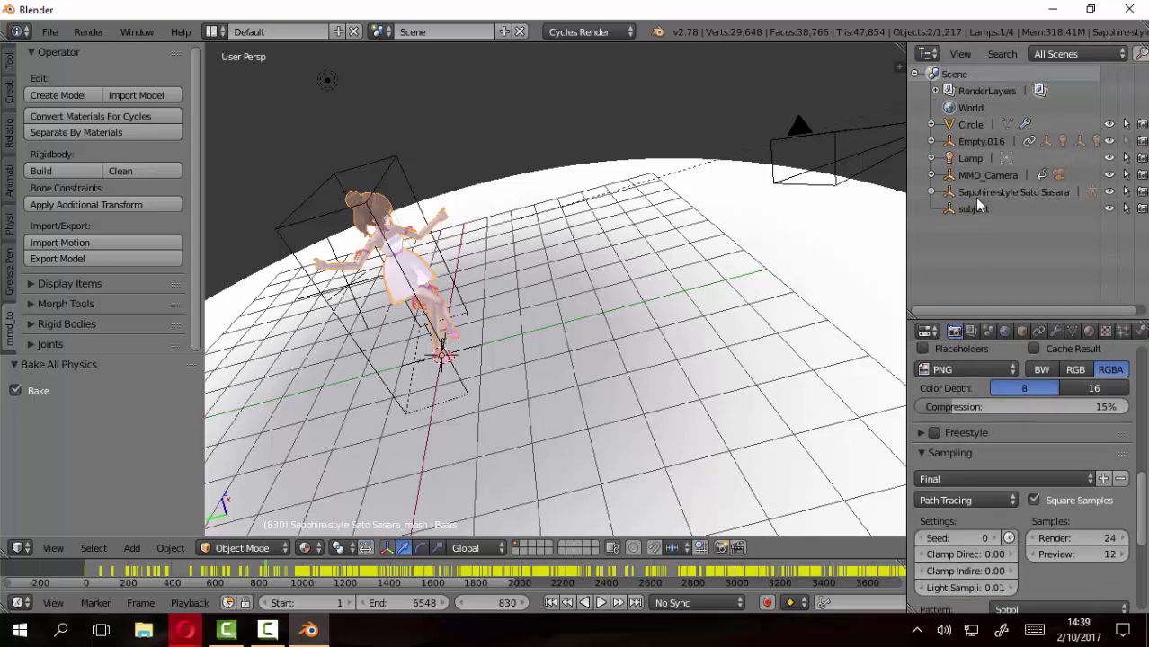
{"action": "left_click", "coordinate": [986, 171]}
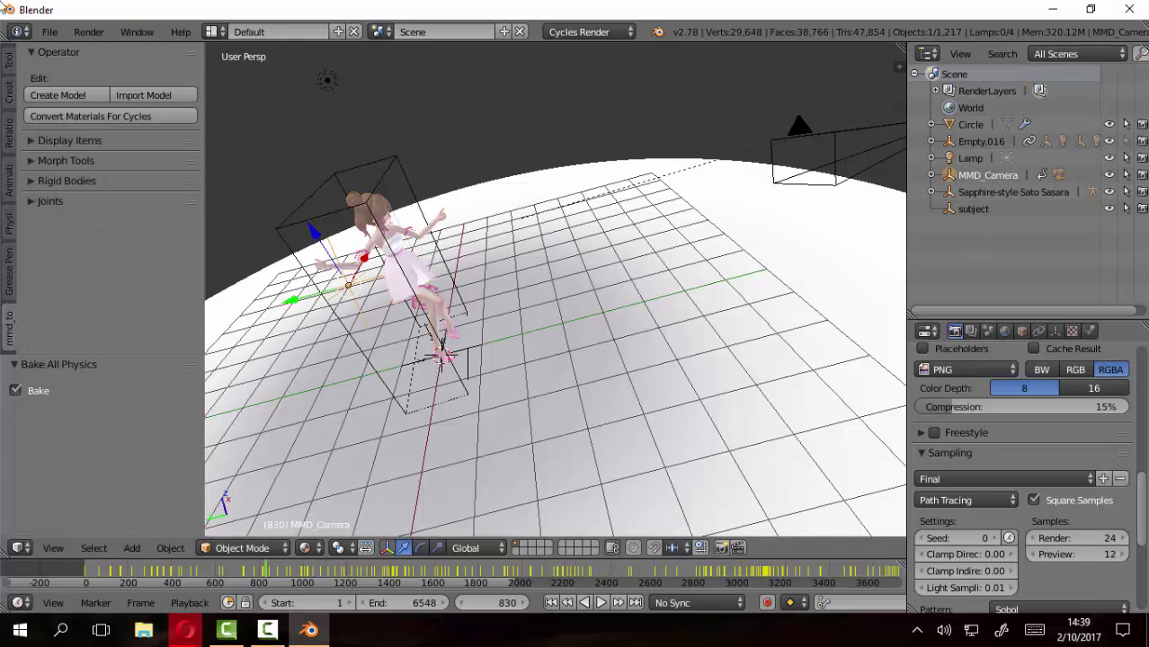
Play the dance through the MMD camera view and stop it at frame 1199
{"action": "left_click", "coordinate": [53, 32]}
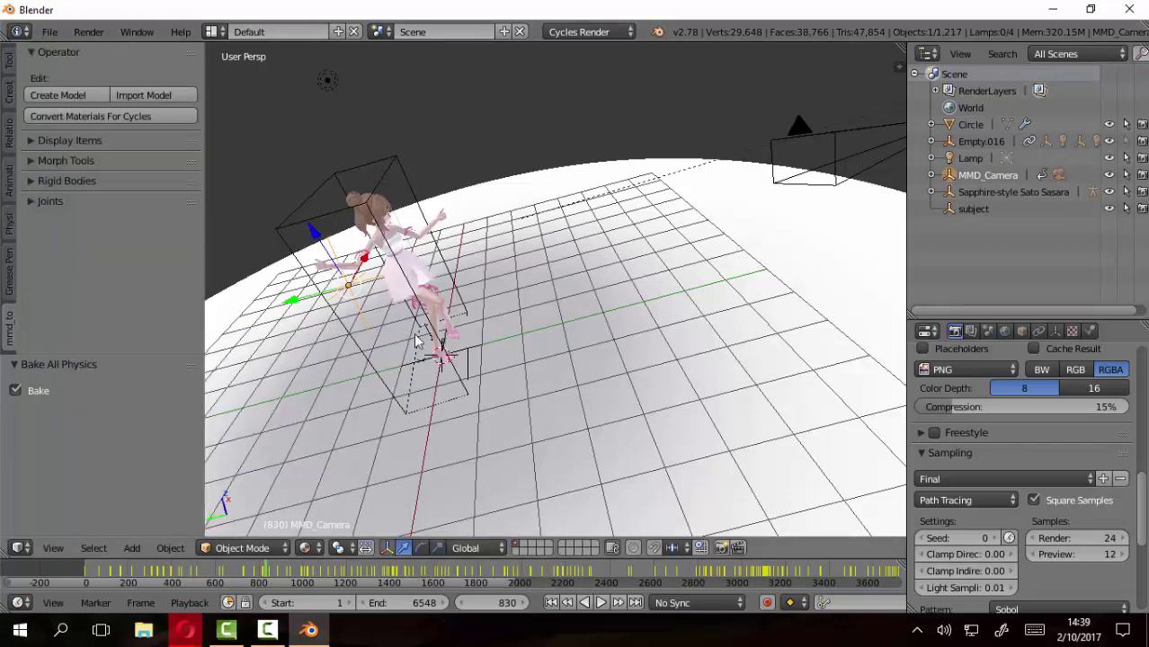
{"action": "mouse_move", "coordinate": [494, 303]}
{"action": "middle_mouse_down"}
{"action": "mouse_move", "coordinate": [347, 324]}
{"action": "mouse_move", "coordinate": [320, 299]}
{"action": "middle_mouse_up"}
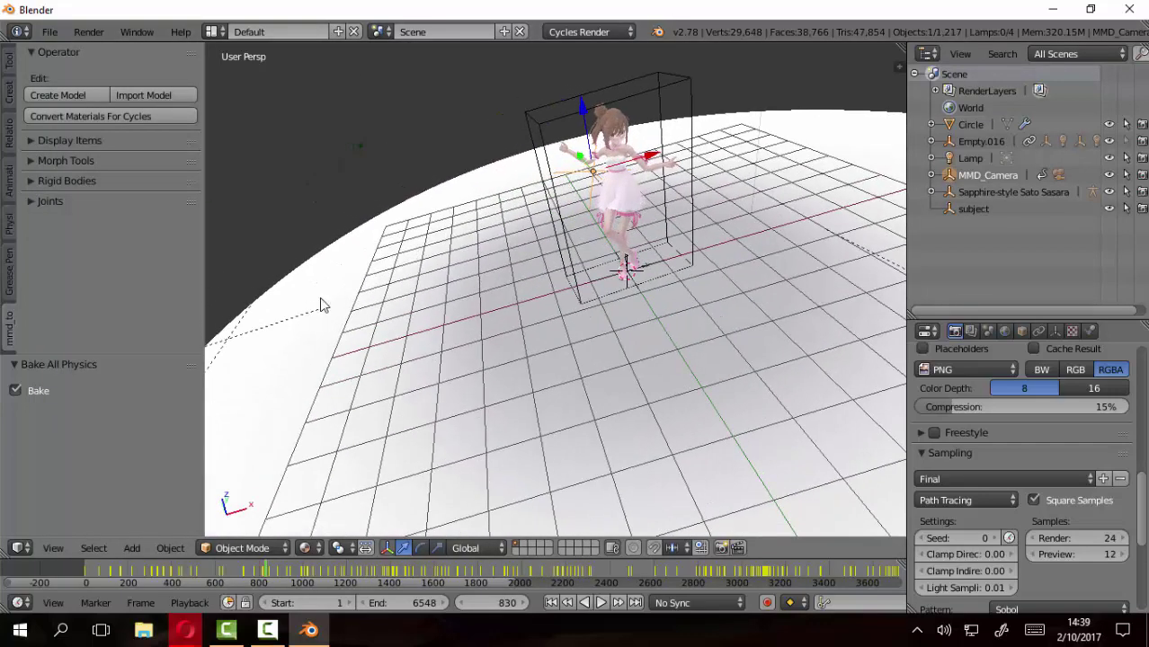
{"action": "key", "text": "KP_0"}
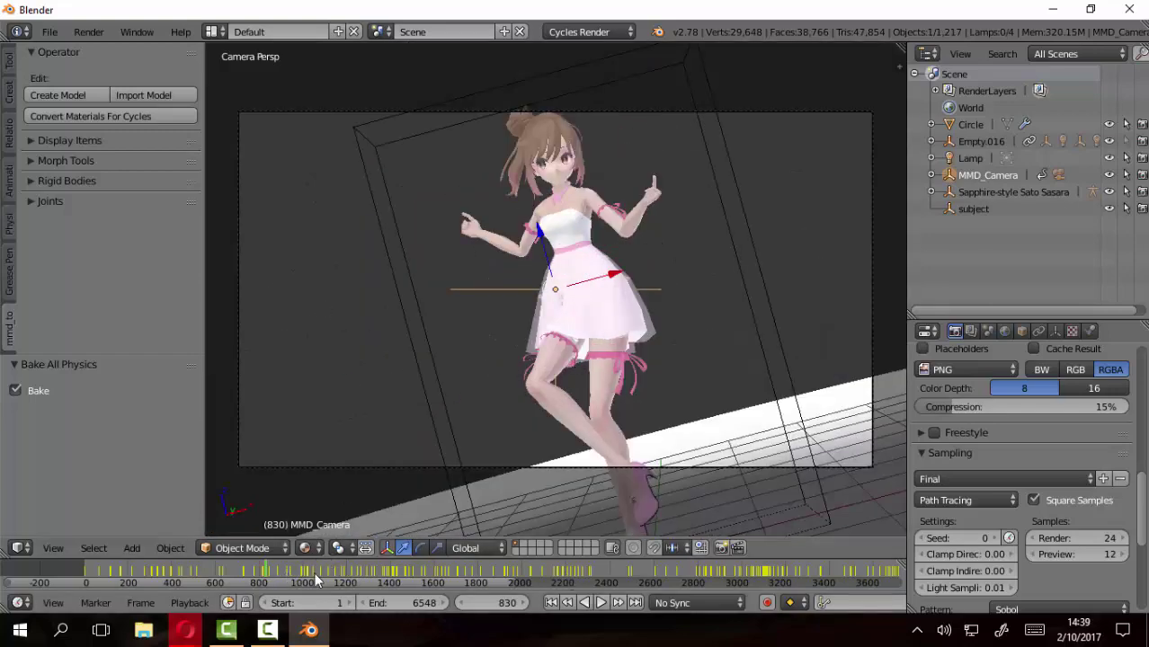
{"action": "key", "text": "alt+a"}
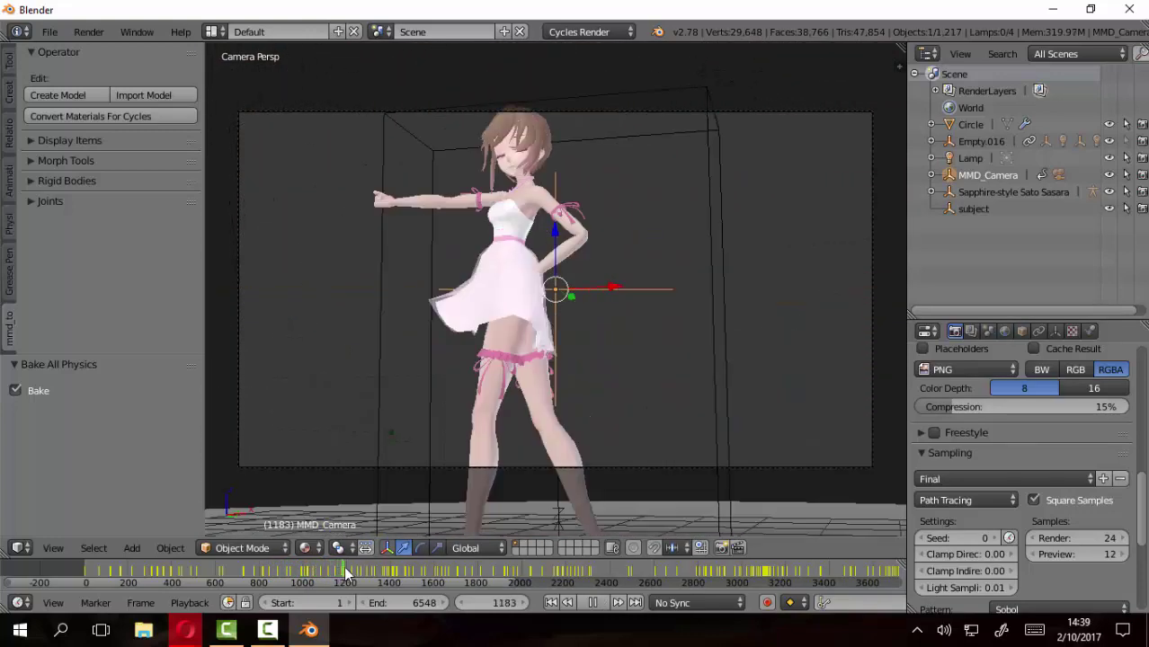
{"action": "key", "text": "alt+a"}
Launch MikuMikuDance from H:\MikuMikuDanceE_v926x64 on the WD Elements drive
{"action": "key", "text": "super+e"}
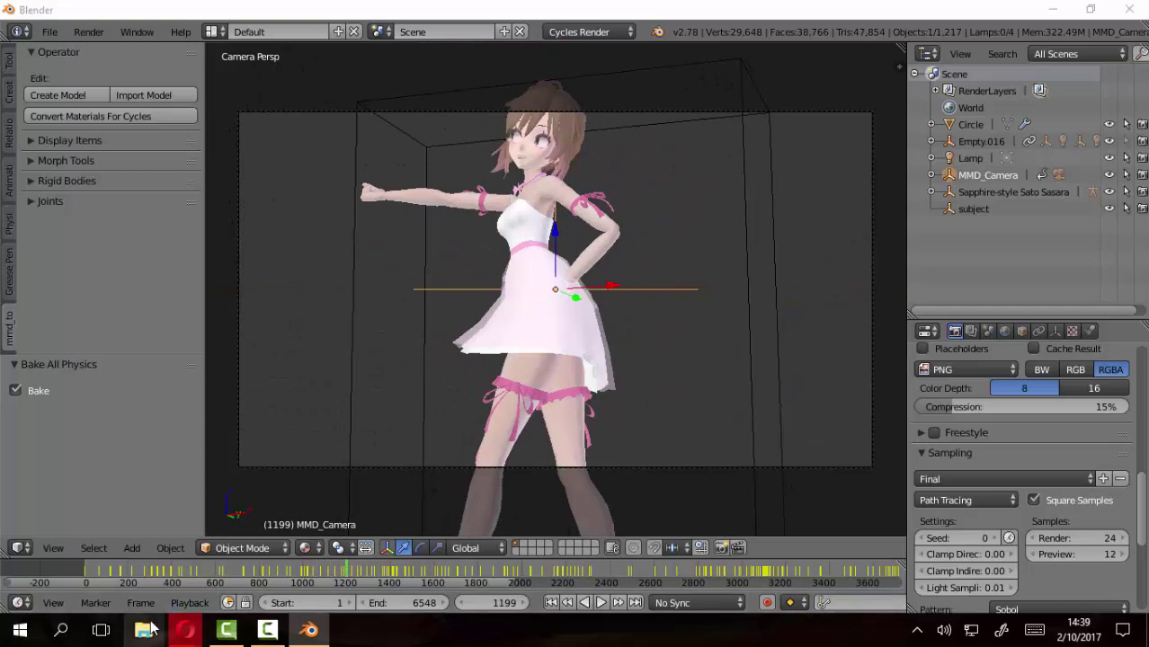
{"action": "double_click", "coordinate": [575, 286]}
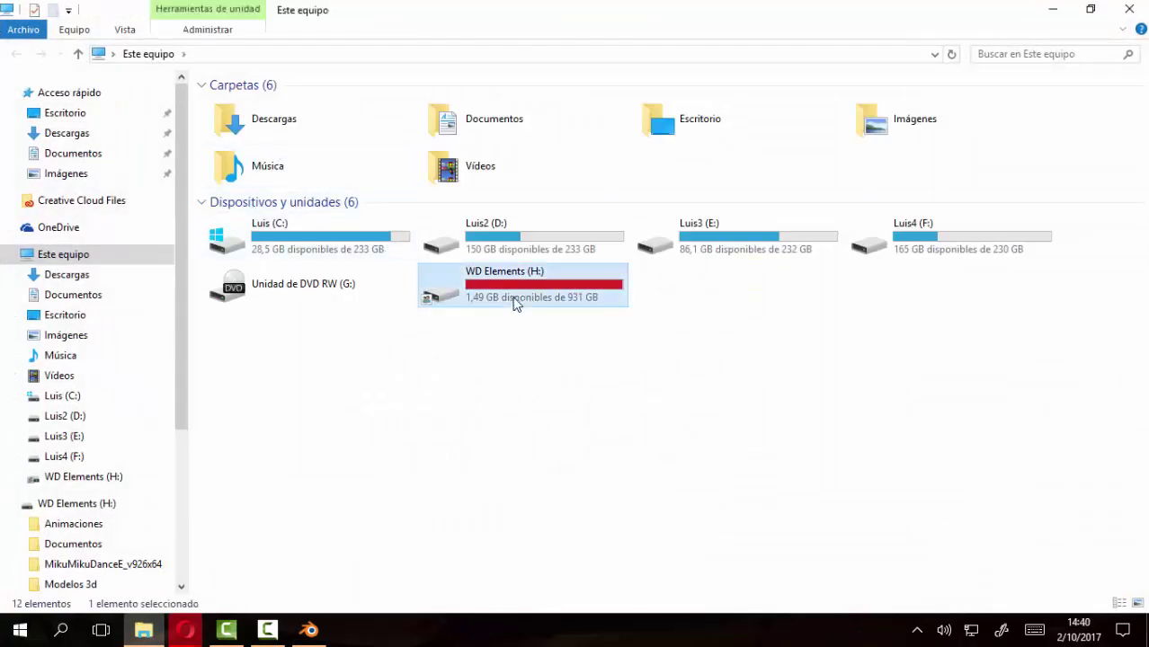
{"action": "double_click", "coordinate": [262, 117]}
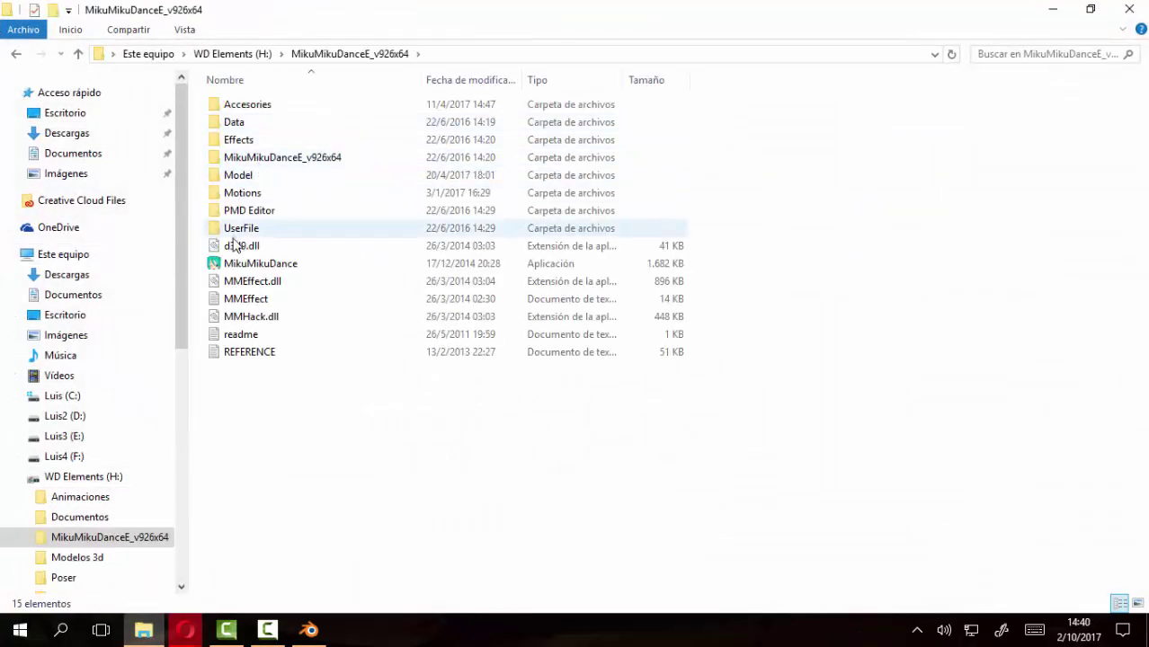
{"action": "left_click", "coordinate": [235, 265]}
{"action": "double_click", "coordinate": [238, 265]}
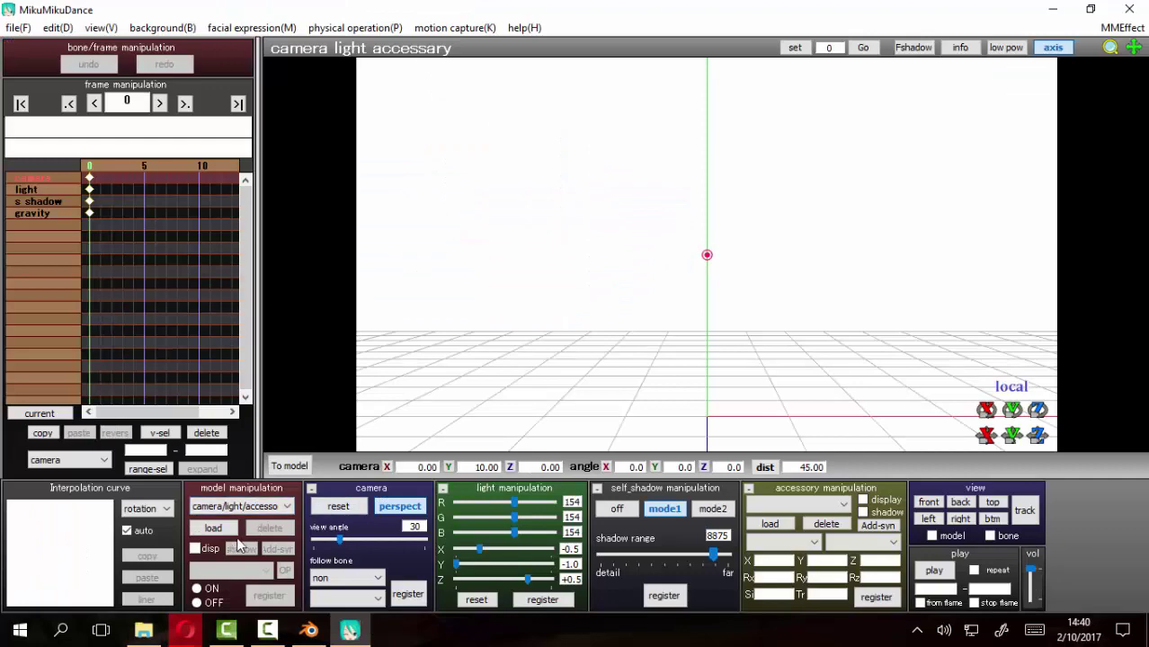
Open the model load dialog and browse the Modelos Nuevos folder
{"action": "left_click", "coordinate": [213, 528]}
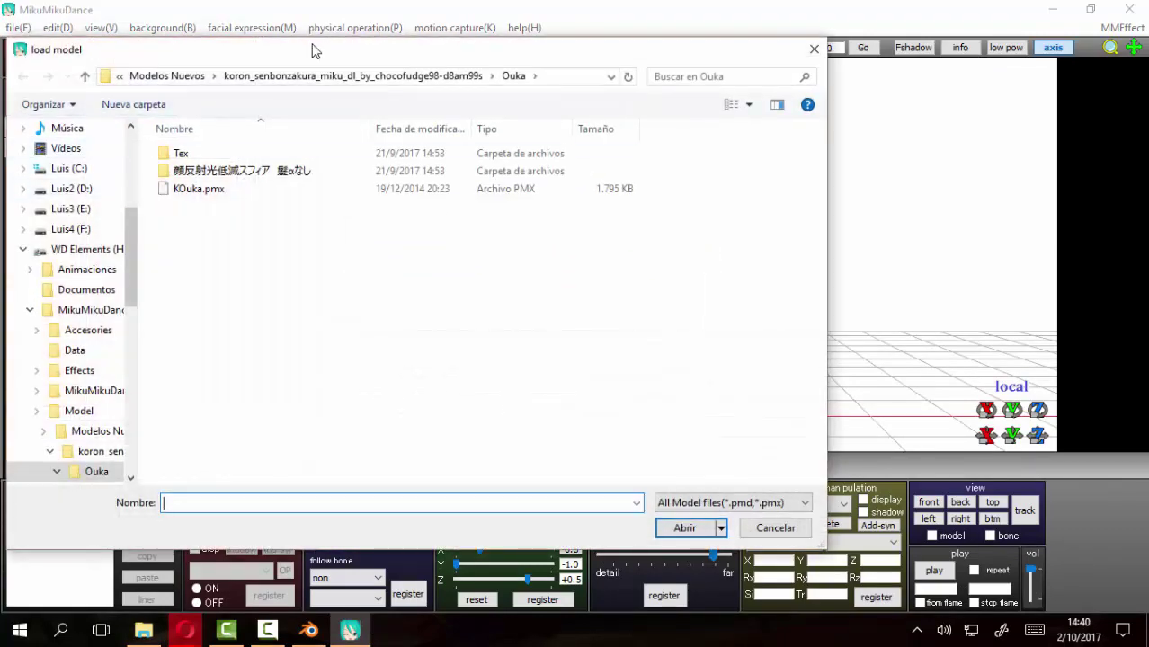
{"action": "left_click", "coordinate": [205, 76]}
{"action": "scroll", "coordinate": [527, 272], "scroll_direction": "down", "scroll_amount": 5}
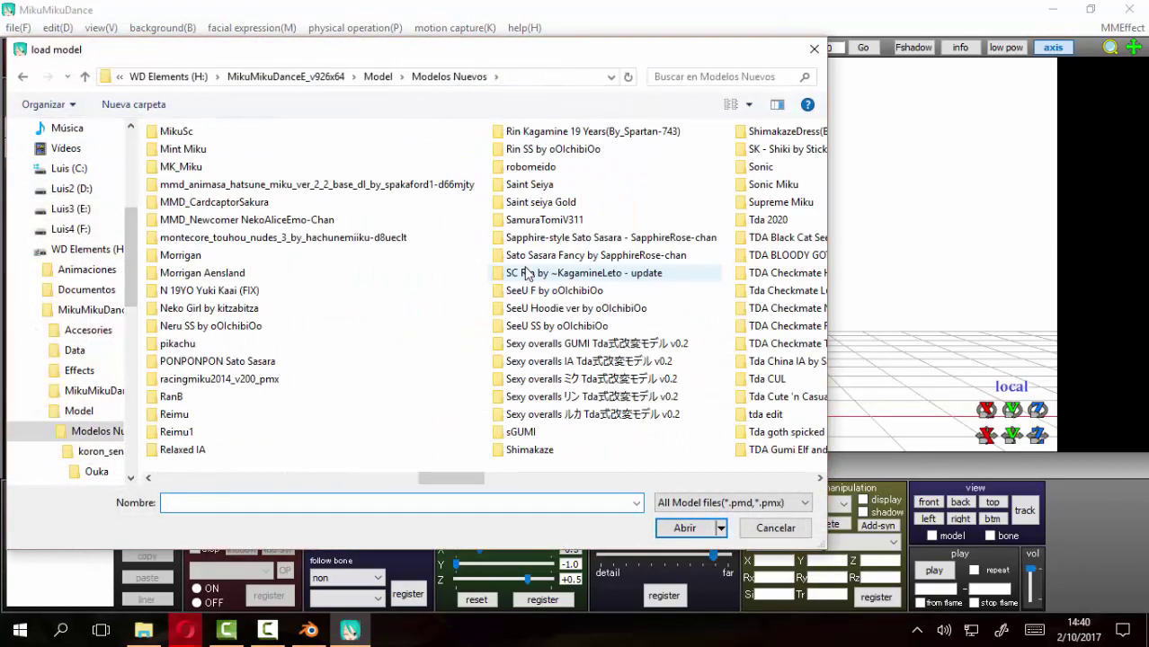
{"action": "scroll", "coordinate": [527, 272], "scroll_direction": "up", "scroll_amount": 1}
{"action": "scroll", "coordinate": [527, 272], "scroll_direction": "down", "scroll_amount": 1}
{"action": "scroll", "coordinate": [527, 273], "scroll_direction": "down", "scroll_amount": 2}
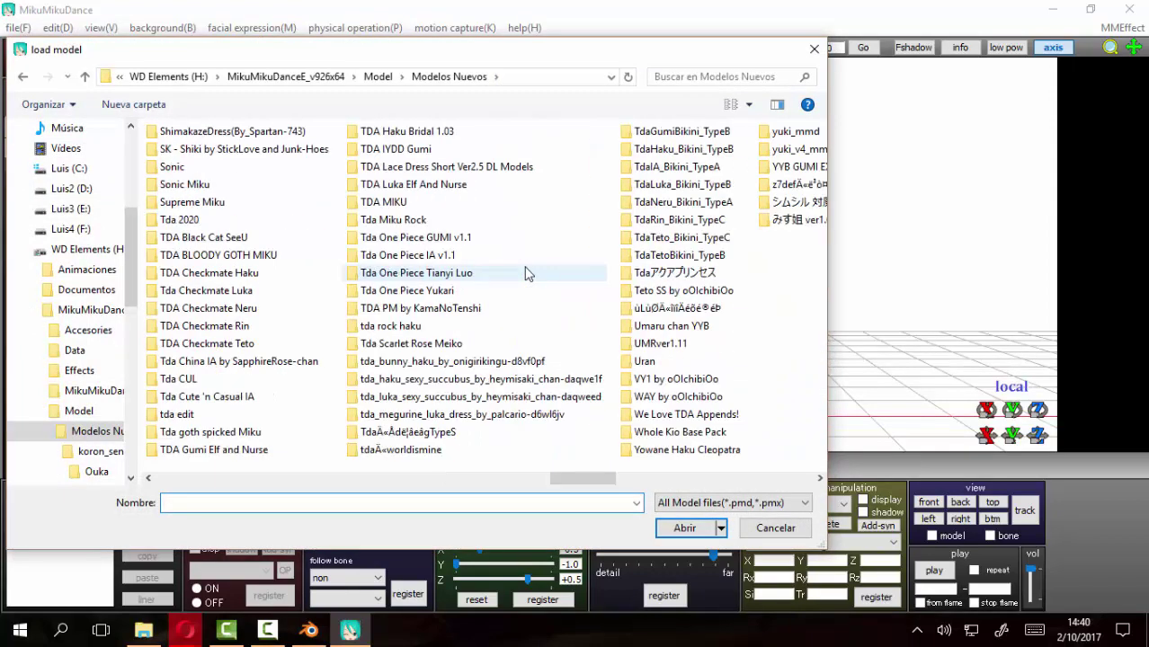
{"action": "scroll", "coordinate": [527, 273], "scroll_direction": "down", "scroll_amount": 1}
{"action": "scroll", "coordinate": [527, 272], "scroll_direction": "up", "scroll_amount": 1}
{"action": "scroll", "coordinate": [527, 273], "scroll_direction": "up", "scroll_amount": 1}
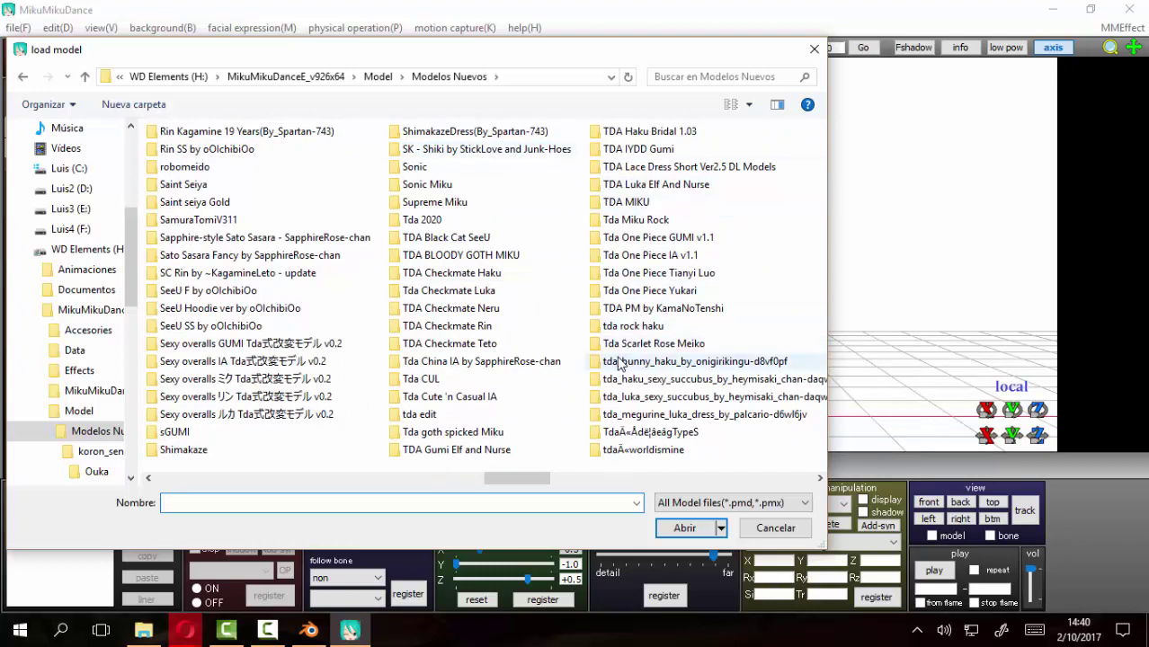
Load Sasara Sato -Fancy-.pmx from the Sato Sasara Fancy folder and accept the notice
{"action": "left_click", "coordinate": [227, 244]}
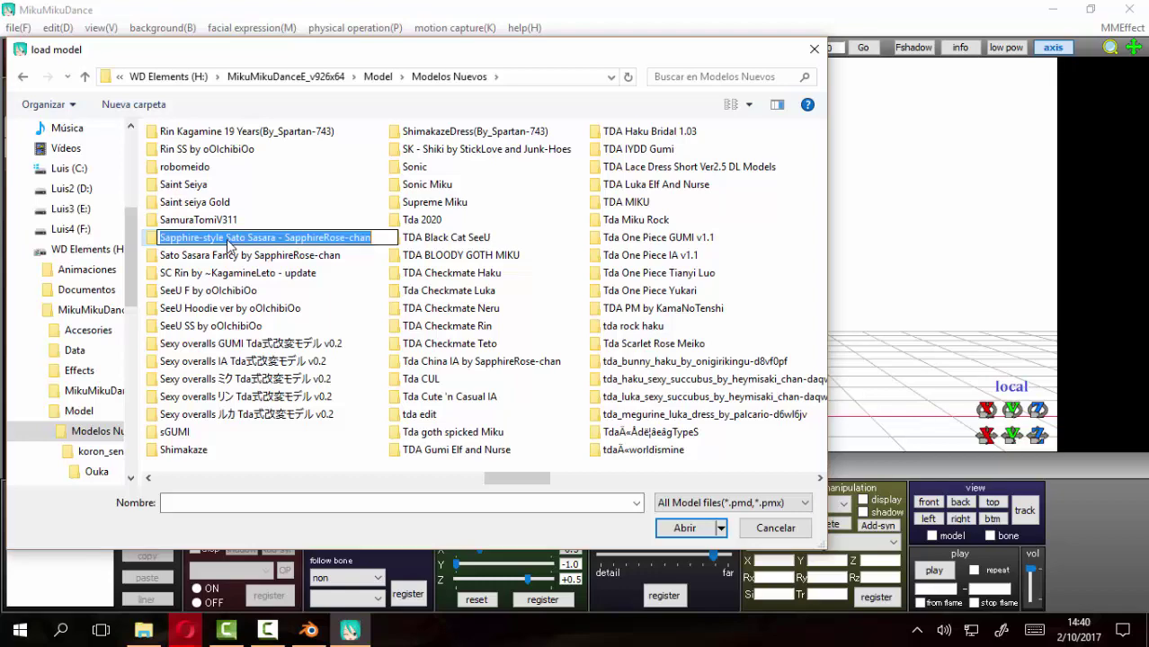
{"action": "left_click", "coordinate": [222, 258]}
{"action": "double_click", "coordinate": [220, 256]}
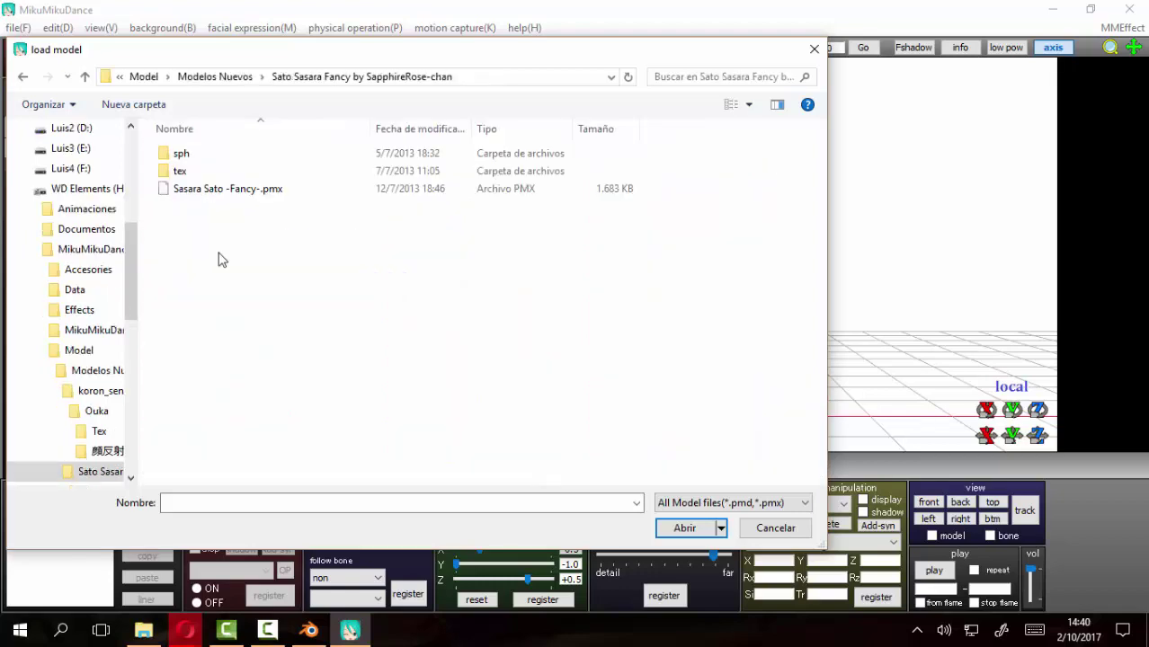
{"action": "left_click", "coordinate": [210, 192]}
{"action": "double_click", "coordinate": [210, 191]}
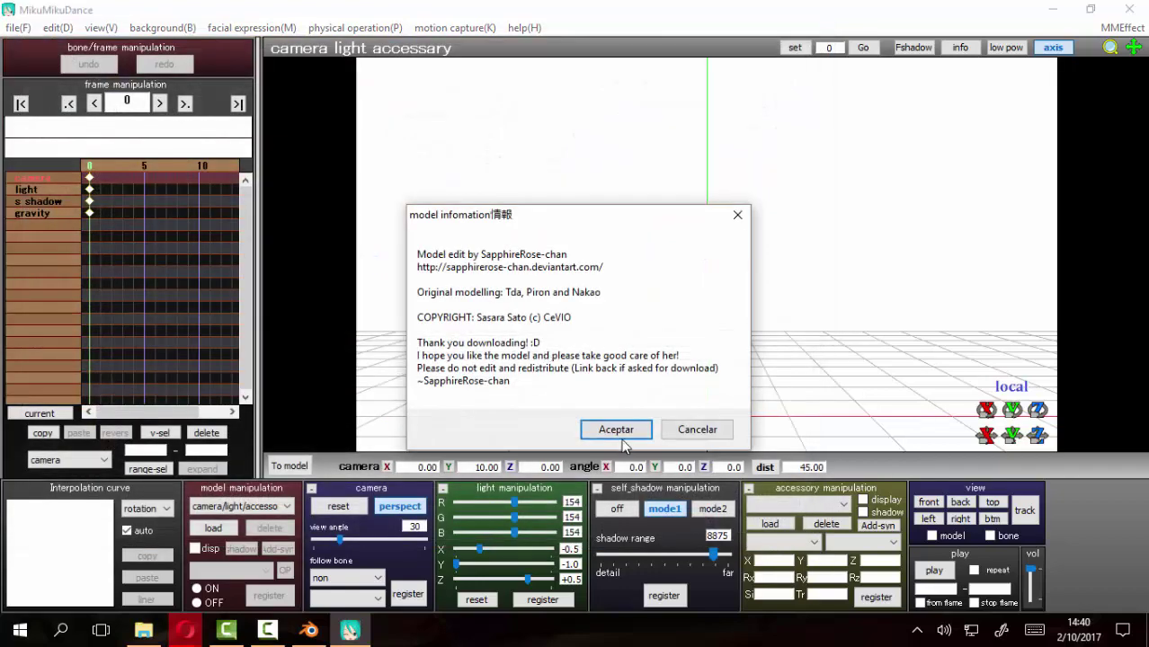
{"action": "left_click", "coordinate": [617, 429]}
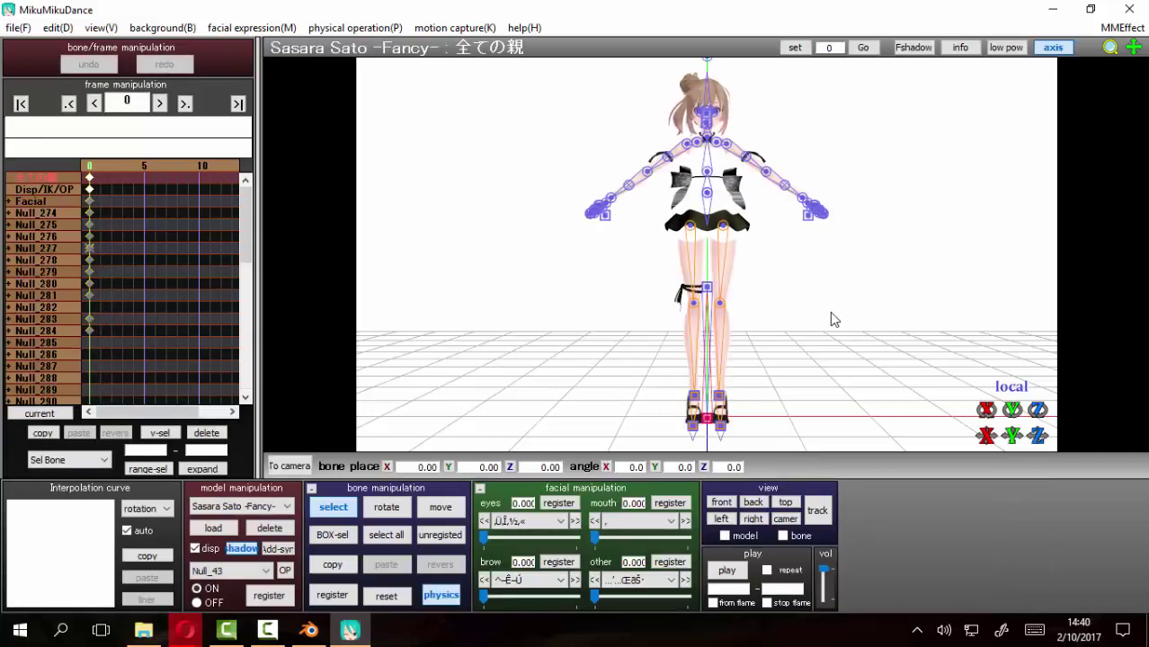
{"action": "middle_click_drag", "start_coordinate": [830, 312], "coordinate": [792, 328]}
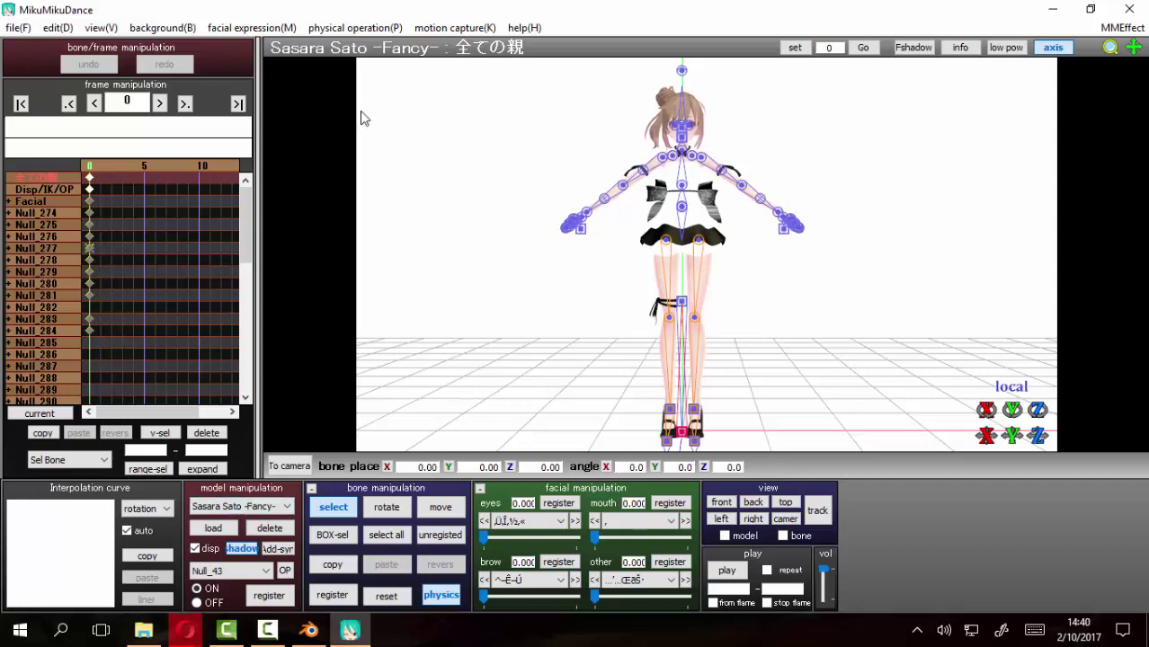
{"action": "left_click", "coordinate": [18, 27]}
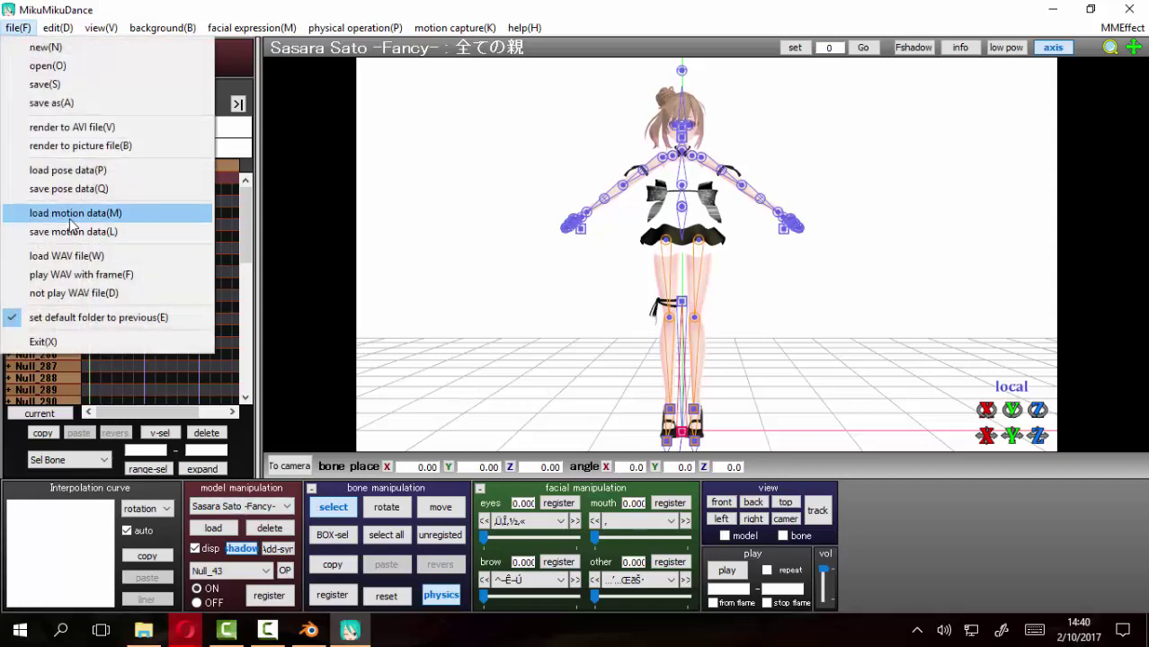
Load the Gokuraku Jodo dance .vmd onto the Sasara model, accepting the bone warning
{"action": "left_click", "coordinate": [72, 213]}
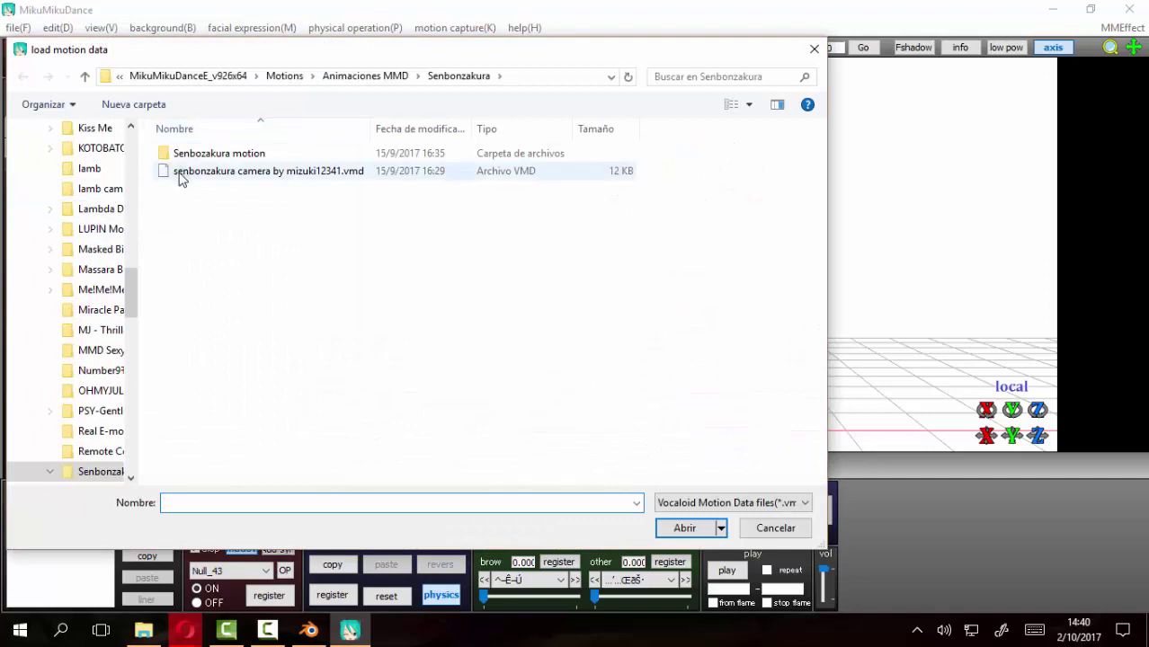
{"action": "left_click", "coordinate": [85, 77]}
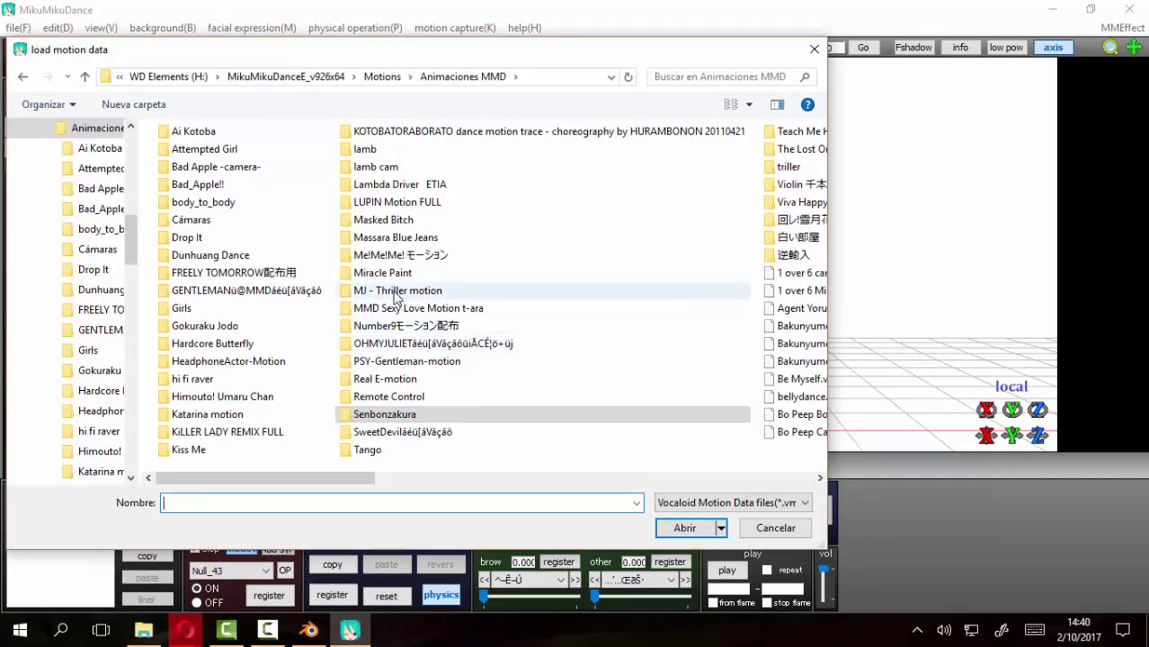
{"action": "left_click", "coordinate": [213, 329]}
{"action": "double_click", "coordinate": [212, 333]}
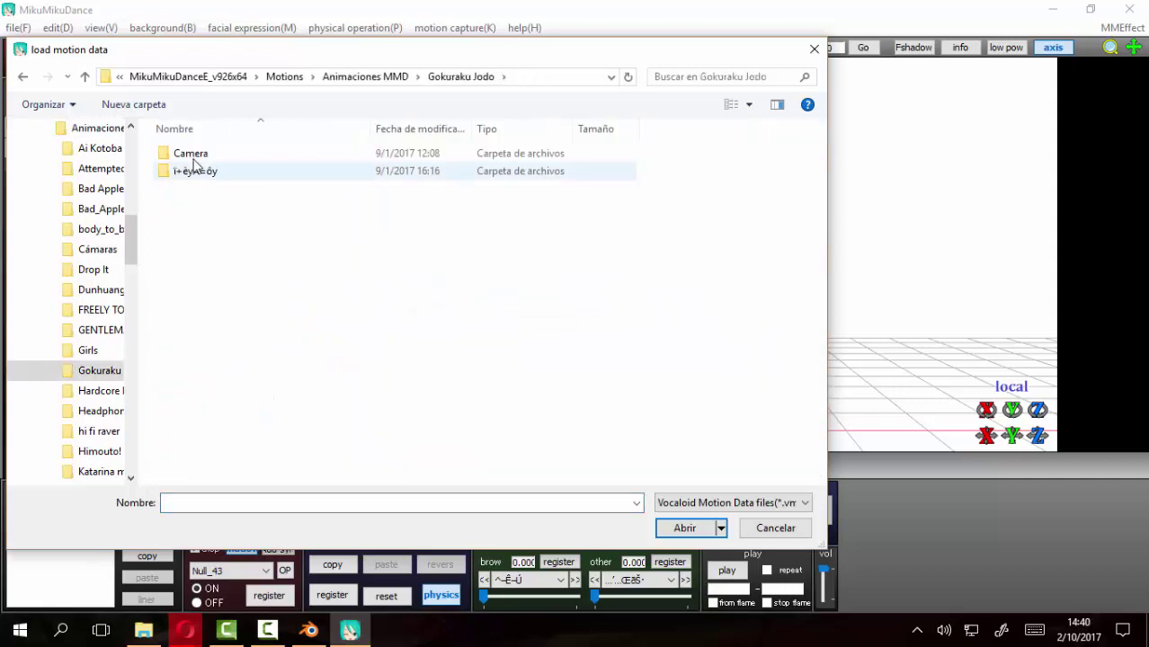
{"action": "double_click", "coordinate": [194, 171]}
{"action": "left_click", "coordinate": [299, 154]}
{"action": "double_click", "coordinate": [300, 155]}
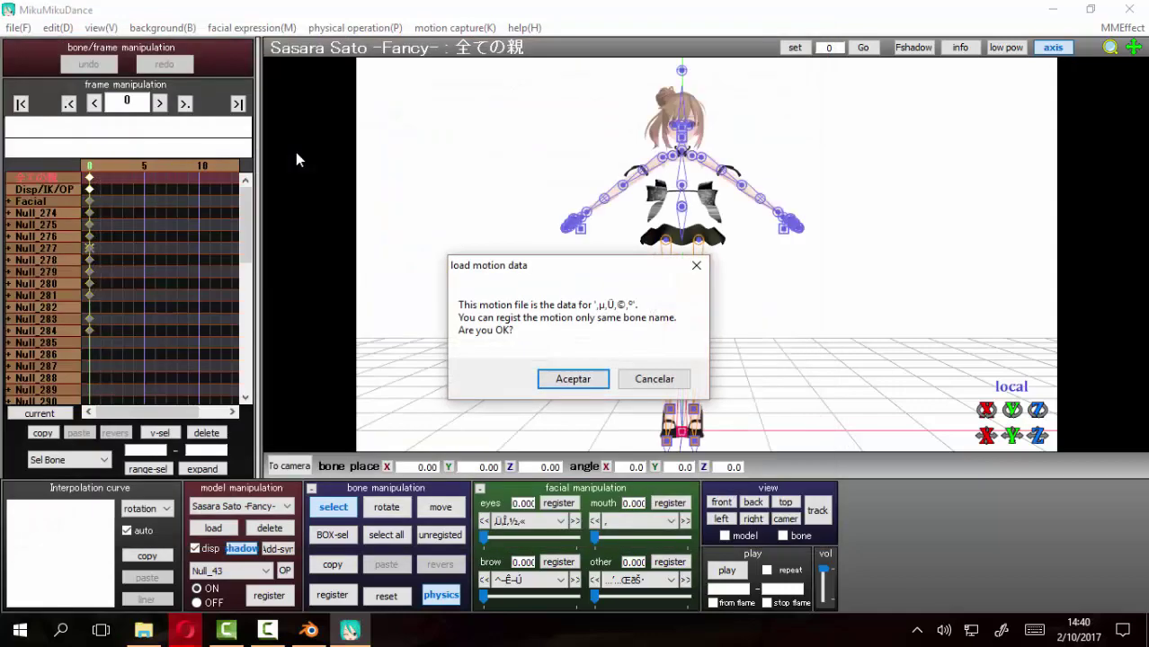
{"action": "left_click", "coordinate": [562, 379]}
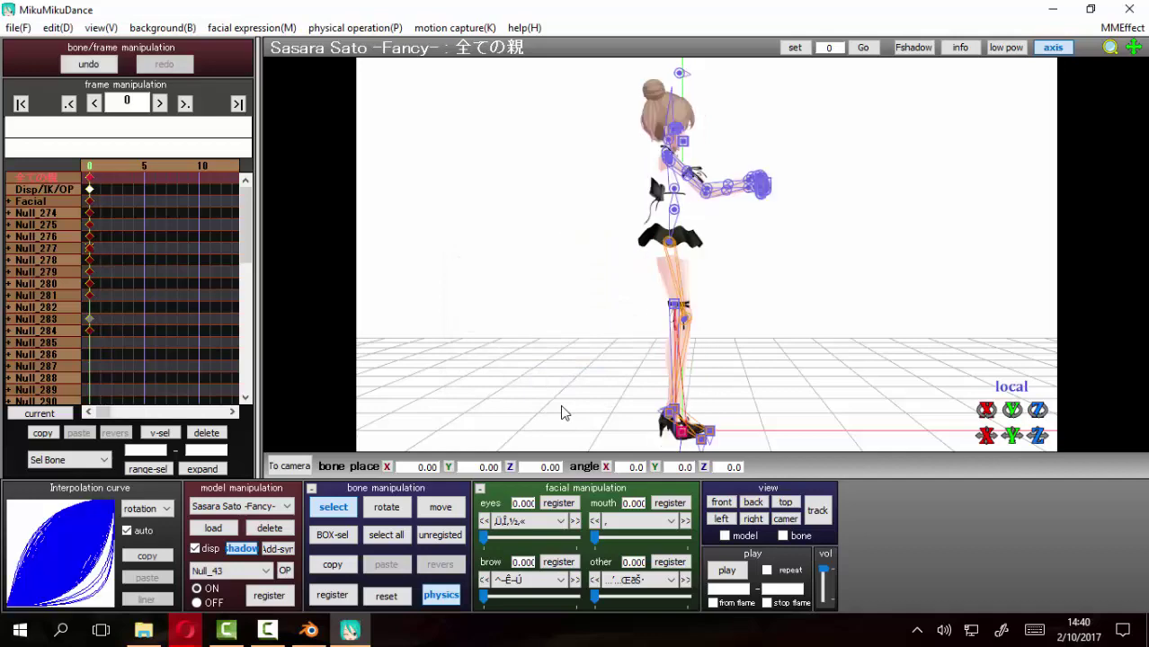
Switch to camera editing, load the .vmd from the Camera folder, and restore the window size
{"action": "left_click", "coordinate": [245, 509]}
{"action": "left_click", "coordinate": [241, 521]}
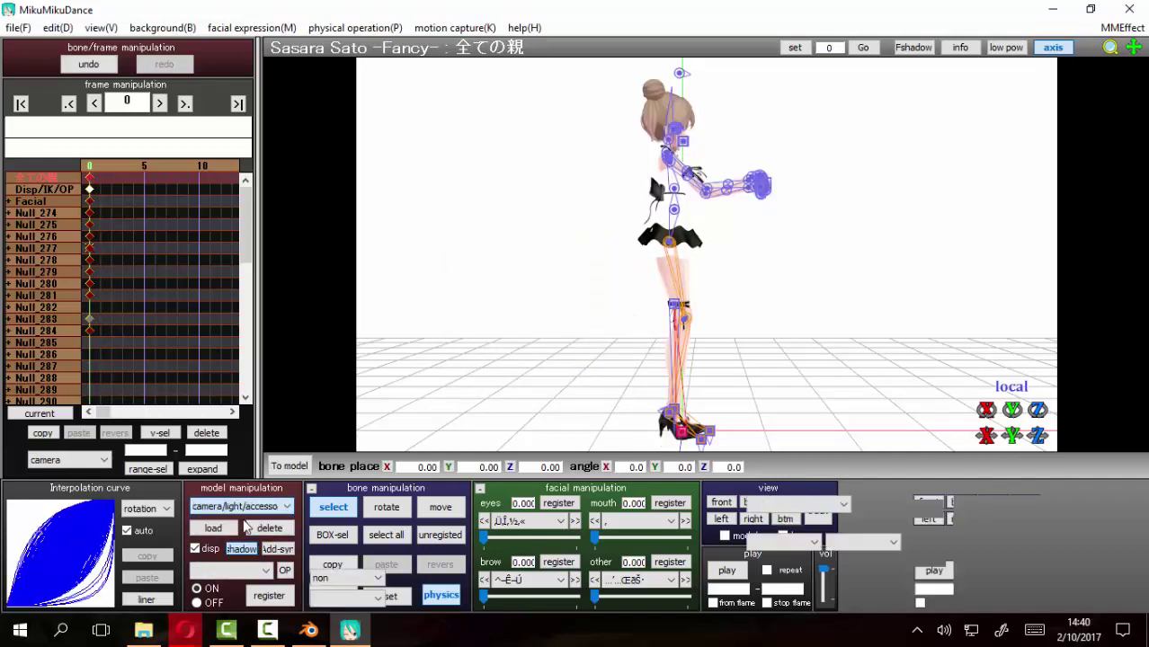
{"action": "left_click", "coordinate": [18, 28]}
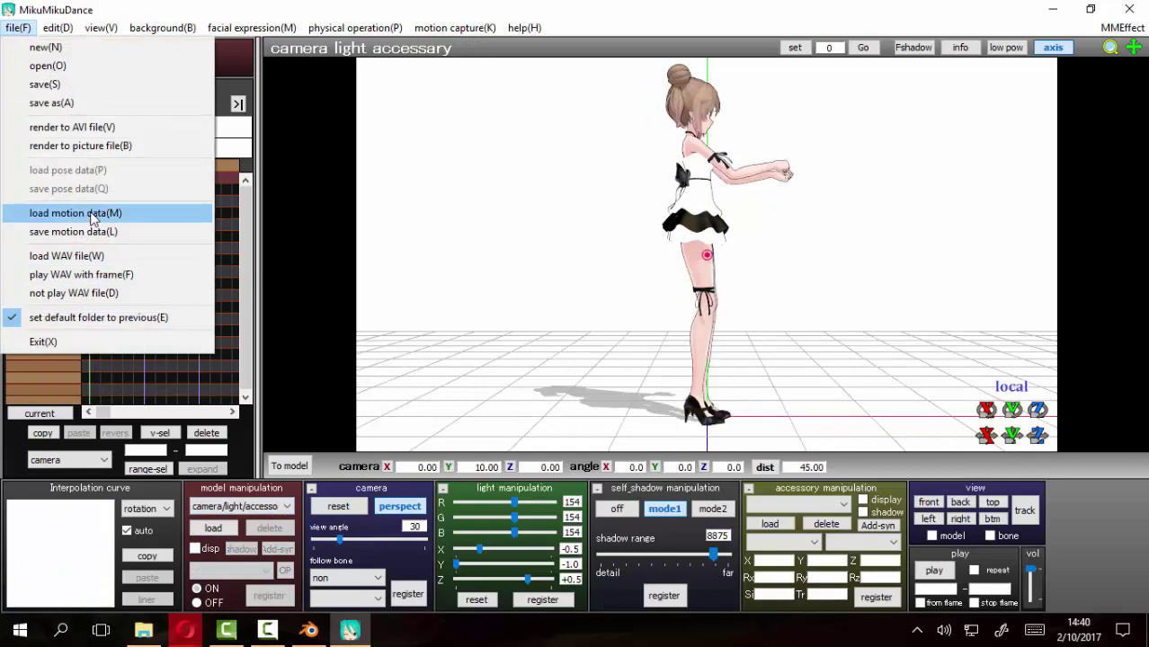
{"action": "left_click", "coordinate": [93, 221]}
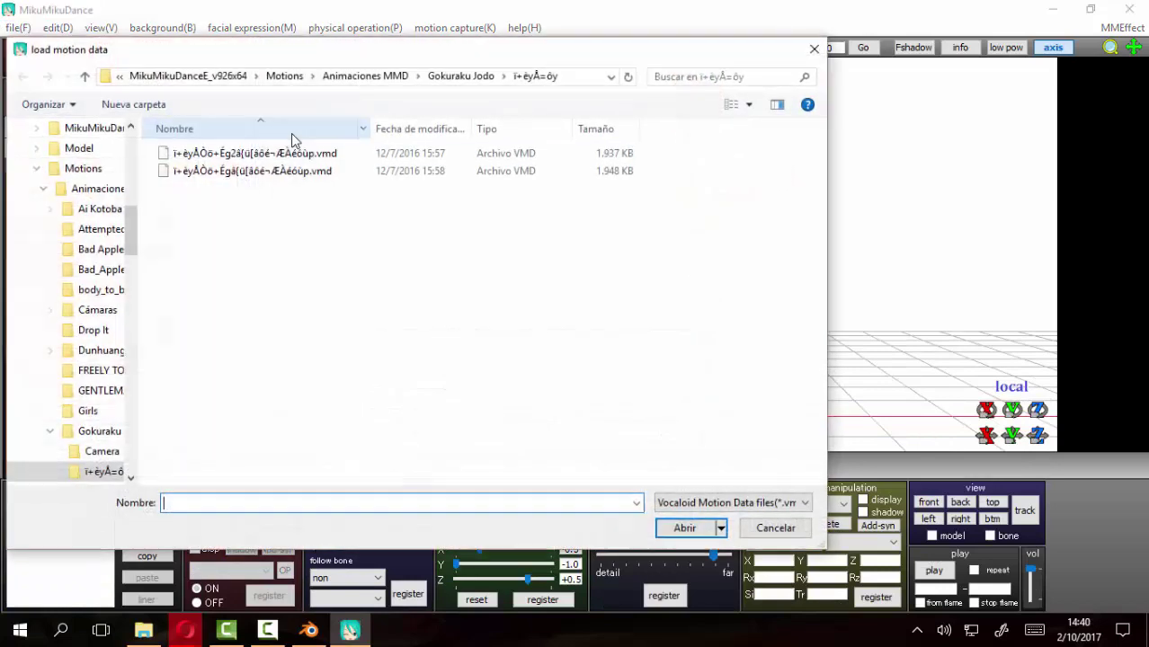
{"action": "left_click", "coordinate": [85, 77]}
{"action": "double_click", "coordinate": [190, 155]}
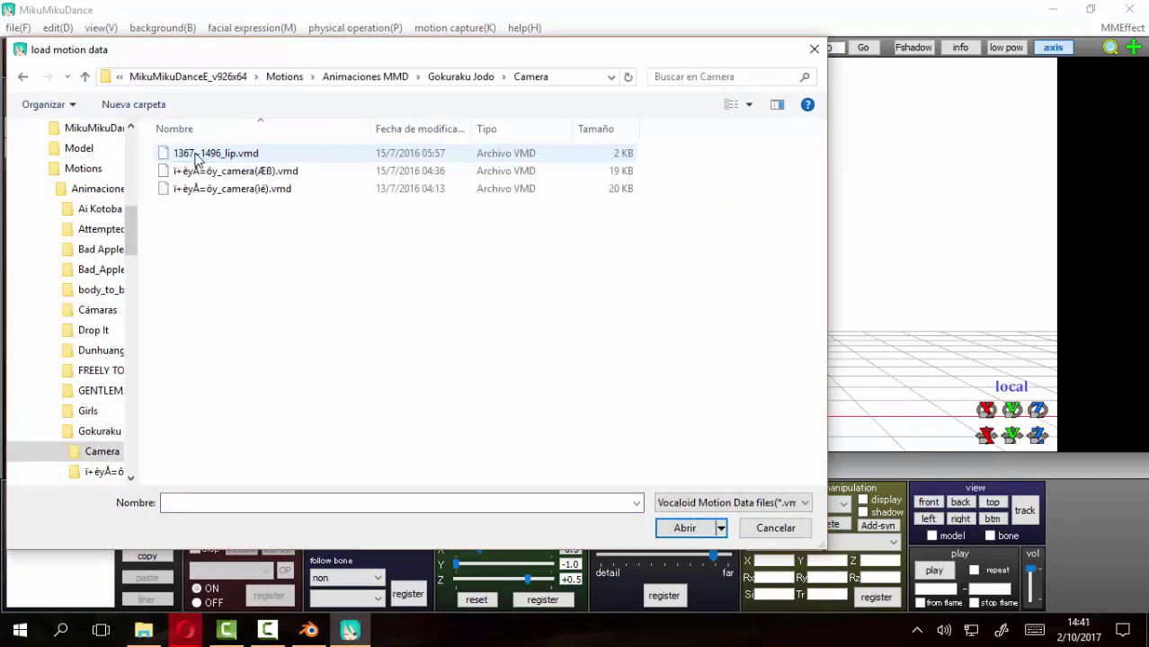
{"action": "double_click", "coordinate": [256, 171]}
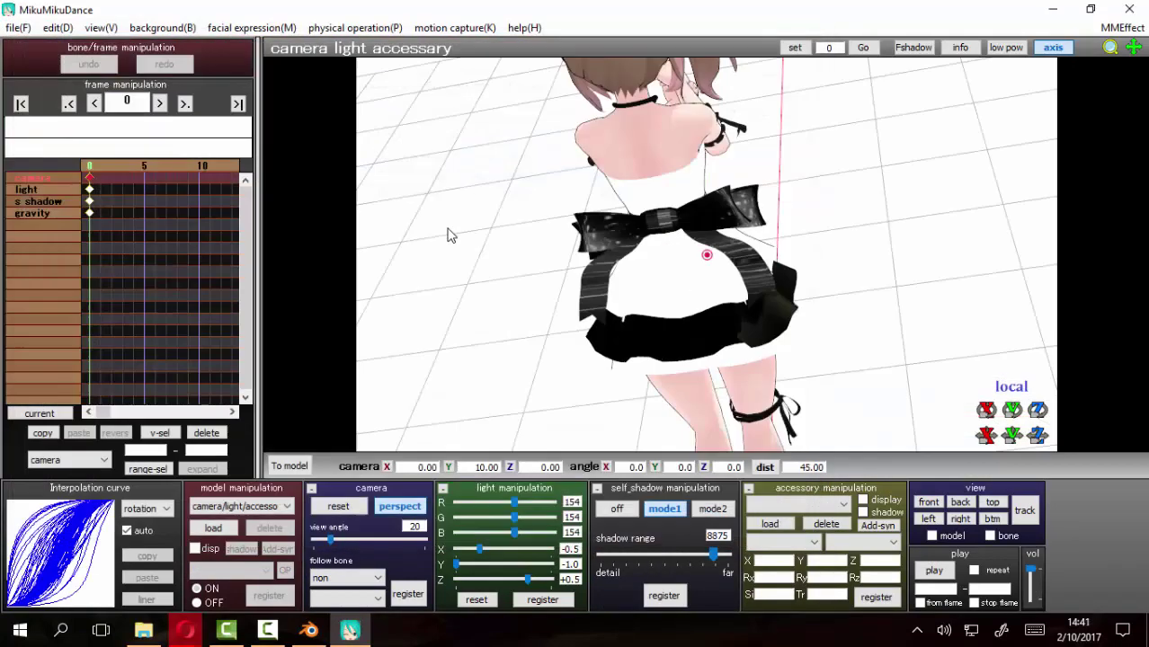
{"action": "double_click", "coordinate": [772, 22]}
Move MikuMikuDance up and right, and narrow Blender's 3D view to widen the side panels
{"action": "left_click_drag", "start_coordinate": [534, 44], "coordinate": [733, 56]}
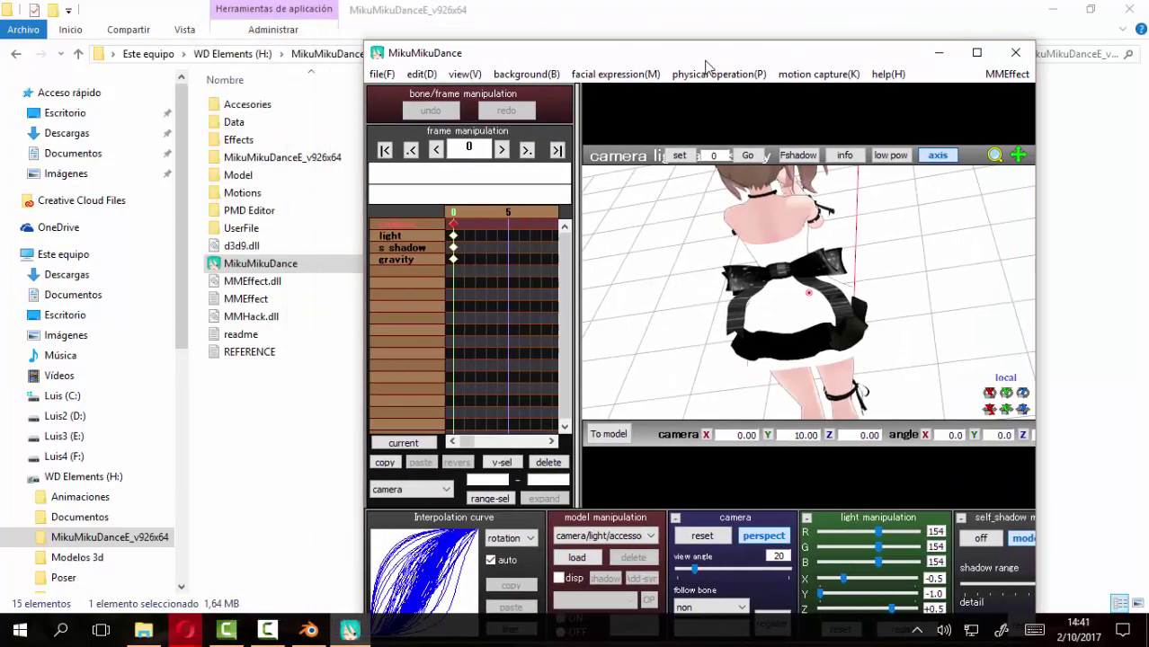
{"action": "left_click", "coordinate": [310, 635]}
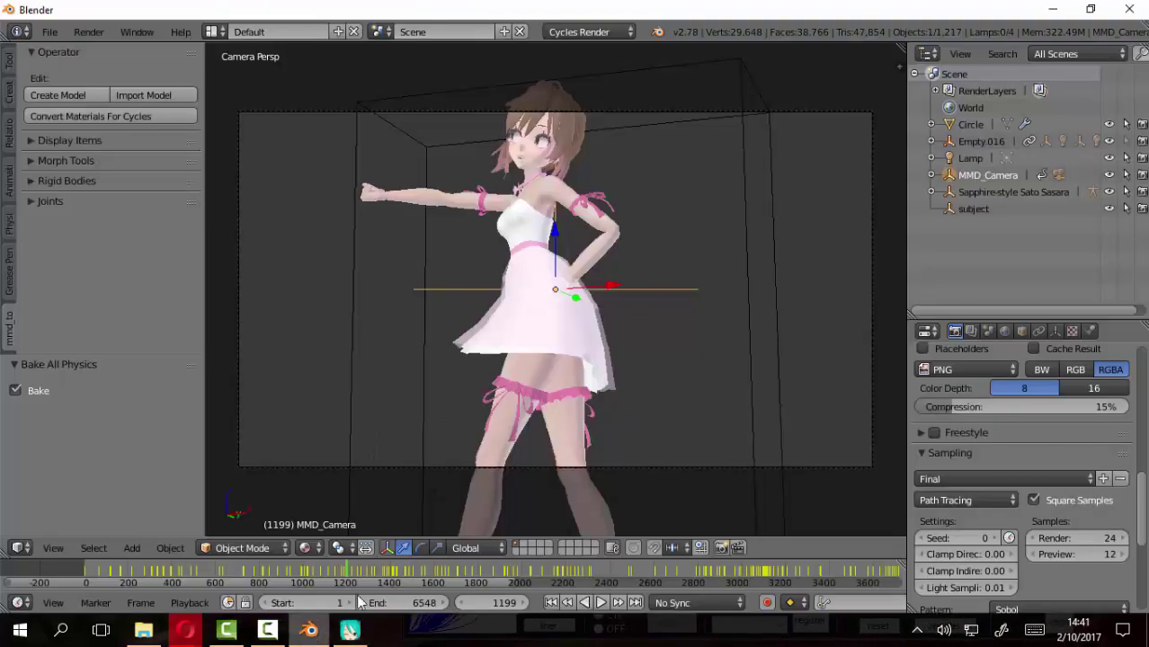
{"action": "left_click", "coordinate": [351, 632]}
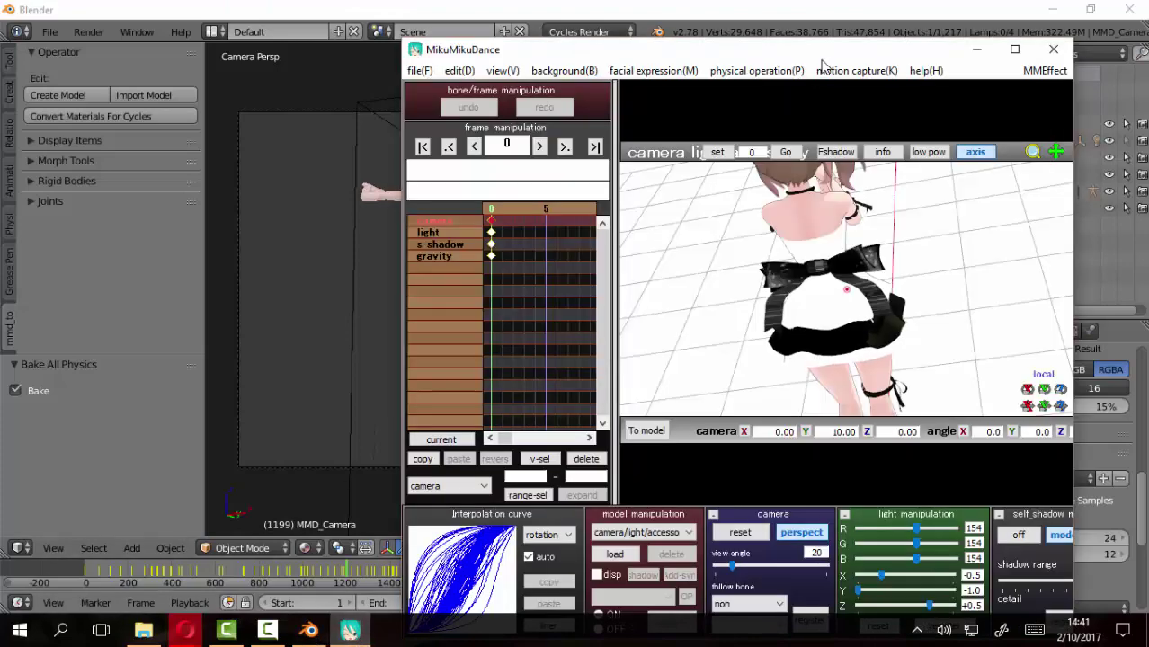
{"action": "left_click_drag", "start_coordinate": [822, 54], "coordinate": [909, 18]}
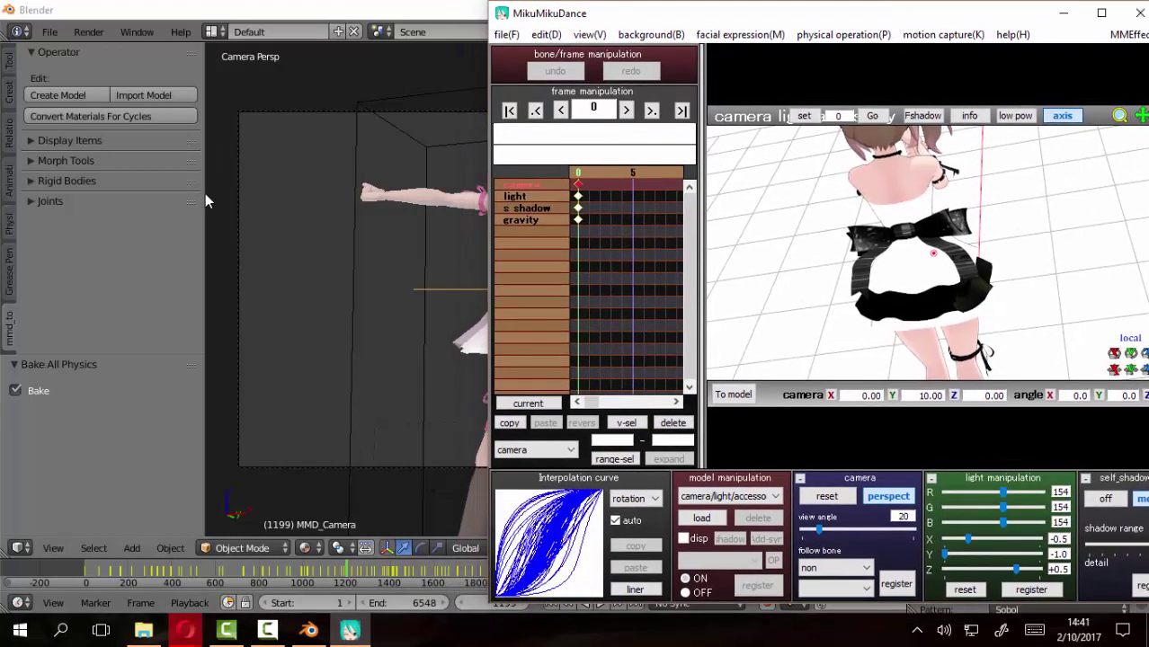
{"action": "left_click", "coordinate": [126, 9]}
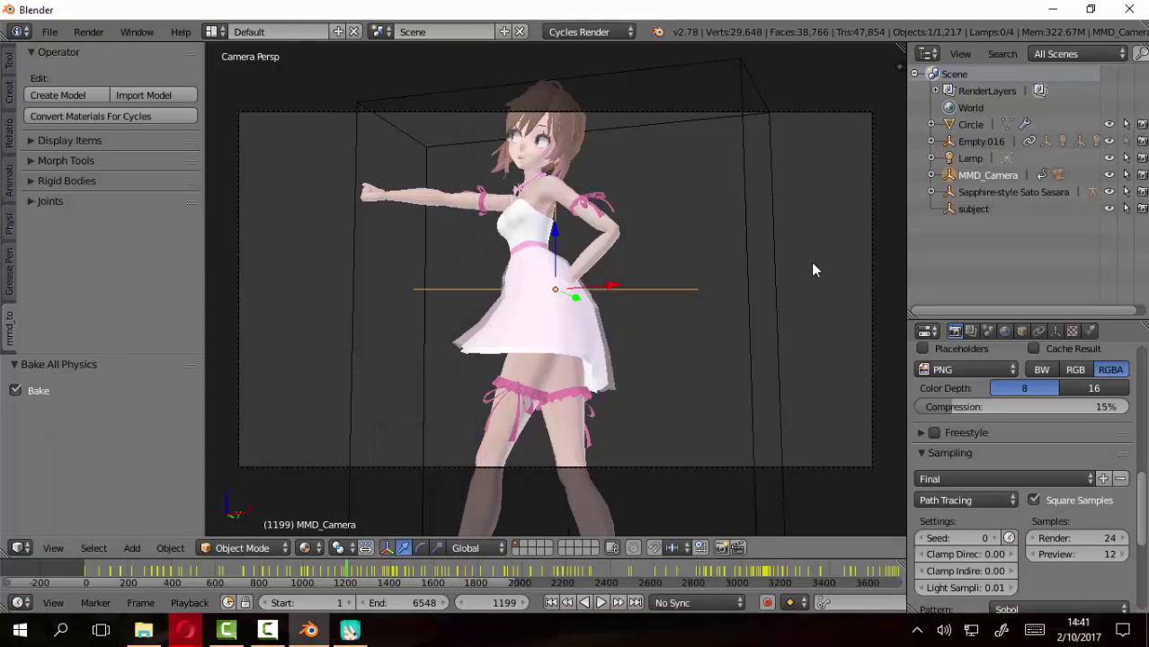
{"action": "left_click_drag", "start_coordinate": [908, 250], "coordinate": [589, 239]}
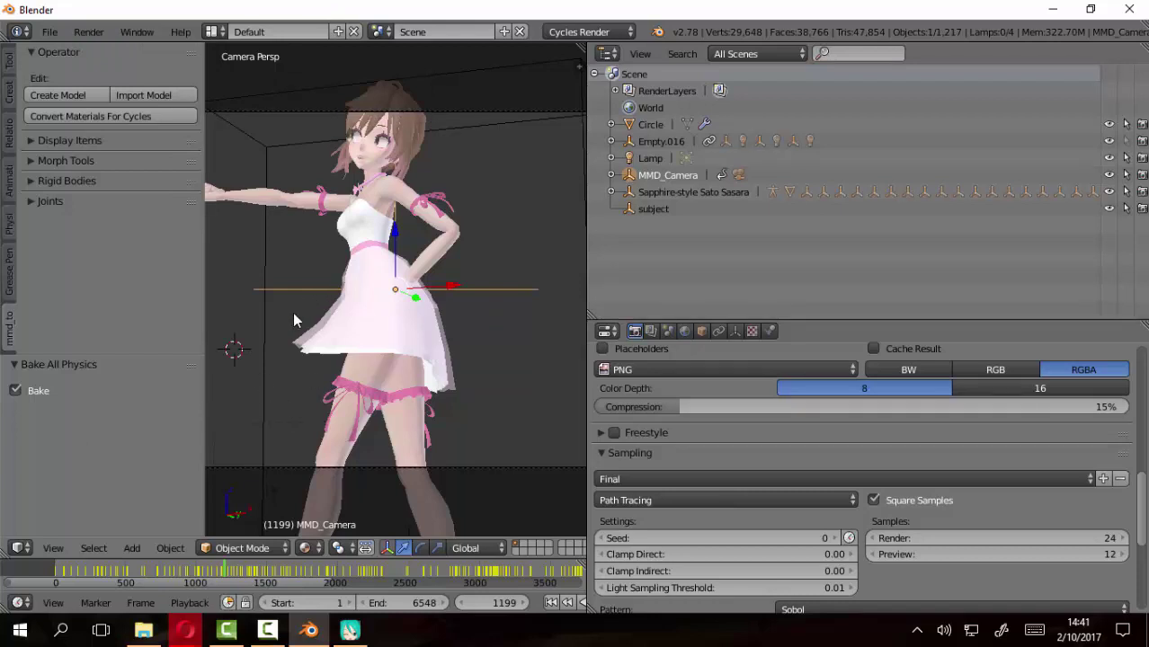
Hide Blender's tool shelf, shrink the MikuMikuDance window, and widen the 3D view slightly
{"action": "key", "text": "r"}
{"action": "right_click", "coordinate": [287, 288]}
{"action": "key", "text": "t"}
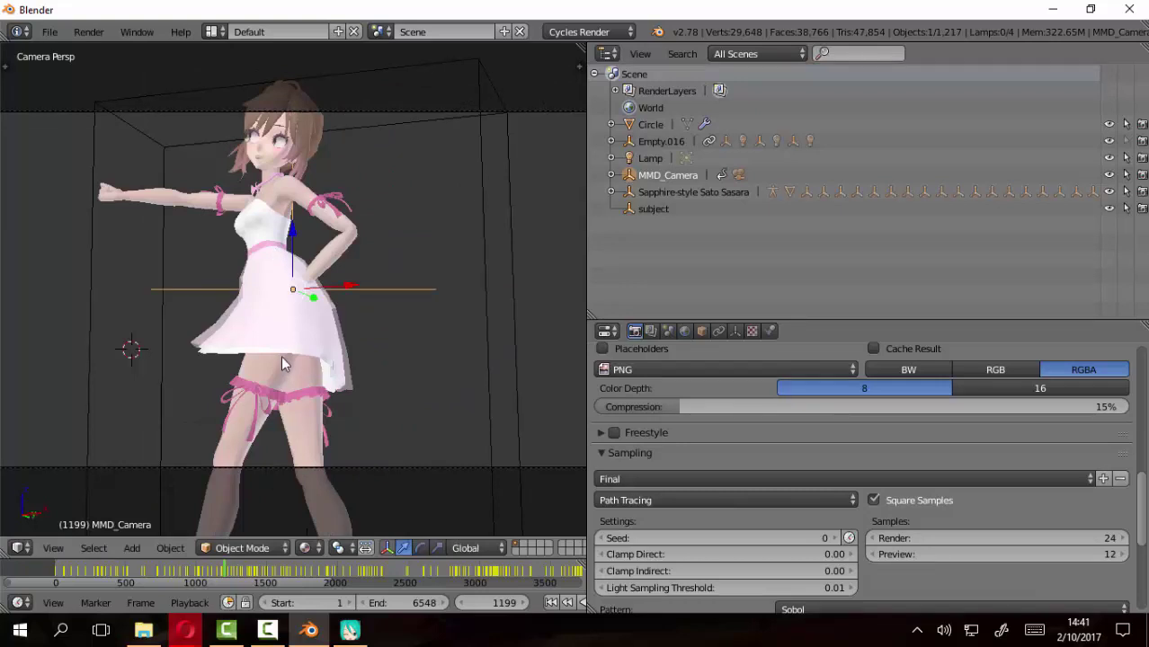
{"action": "left_click", "coordinate": [350, 630]}
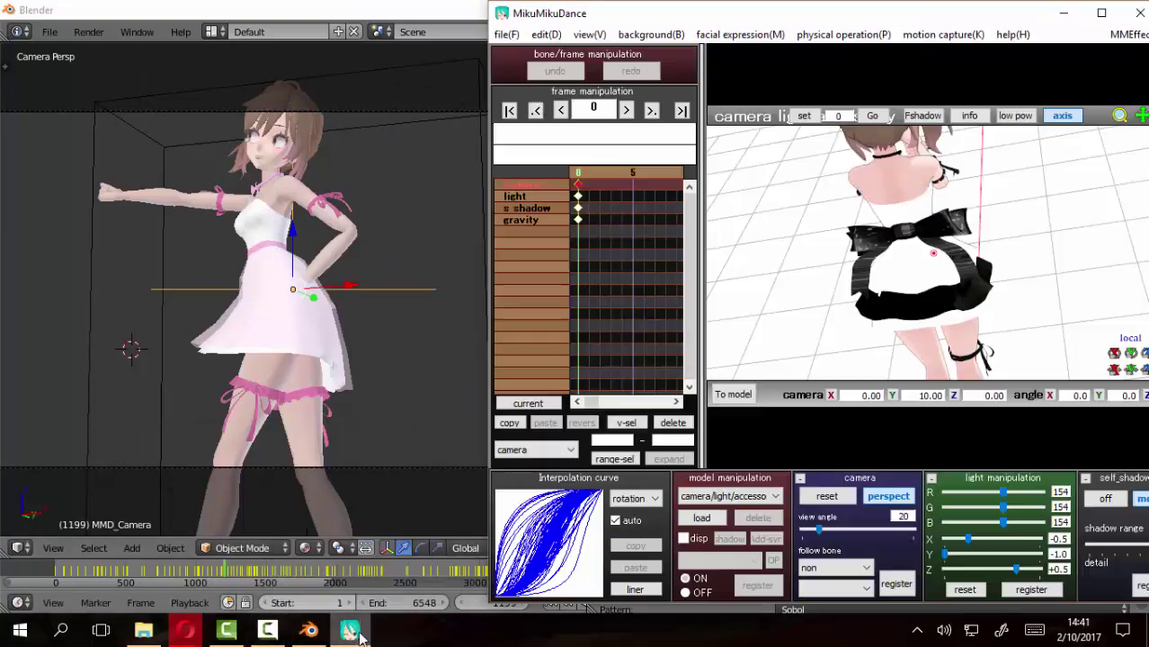
{"action": "left_click_drag", "start_coordinate": [490, 328], "coordinate": [507, 321]}
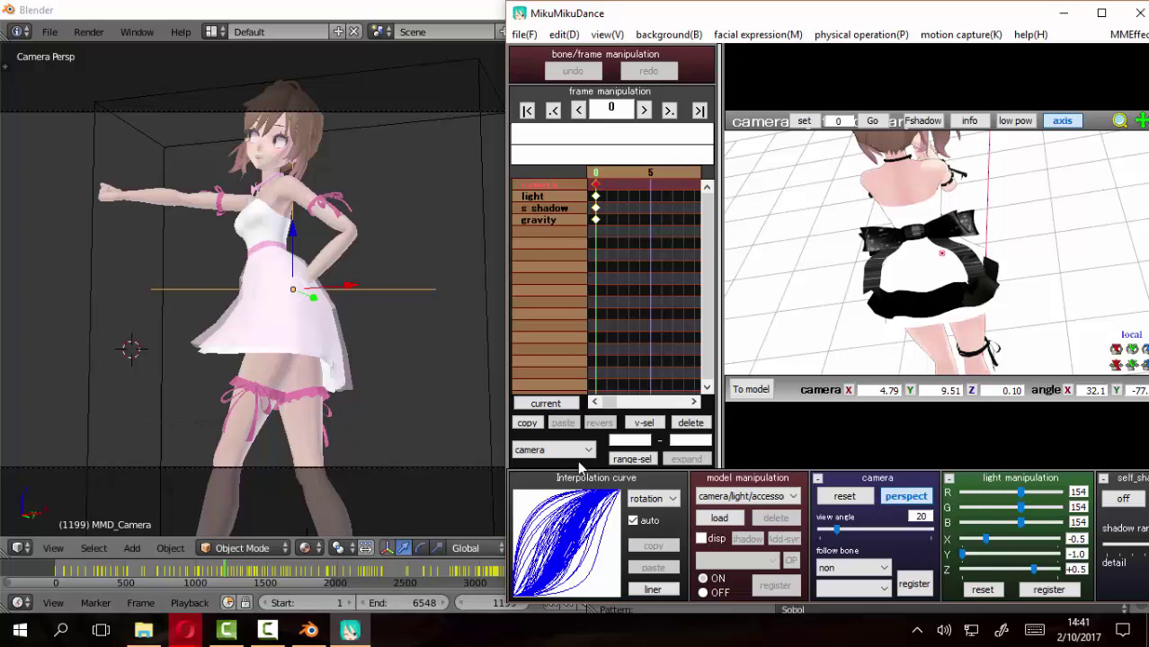
{"action": "left_click_drag", "start_coordinate": [721, 617], "coordinate": [719, 553]}
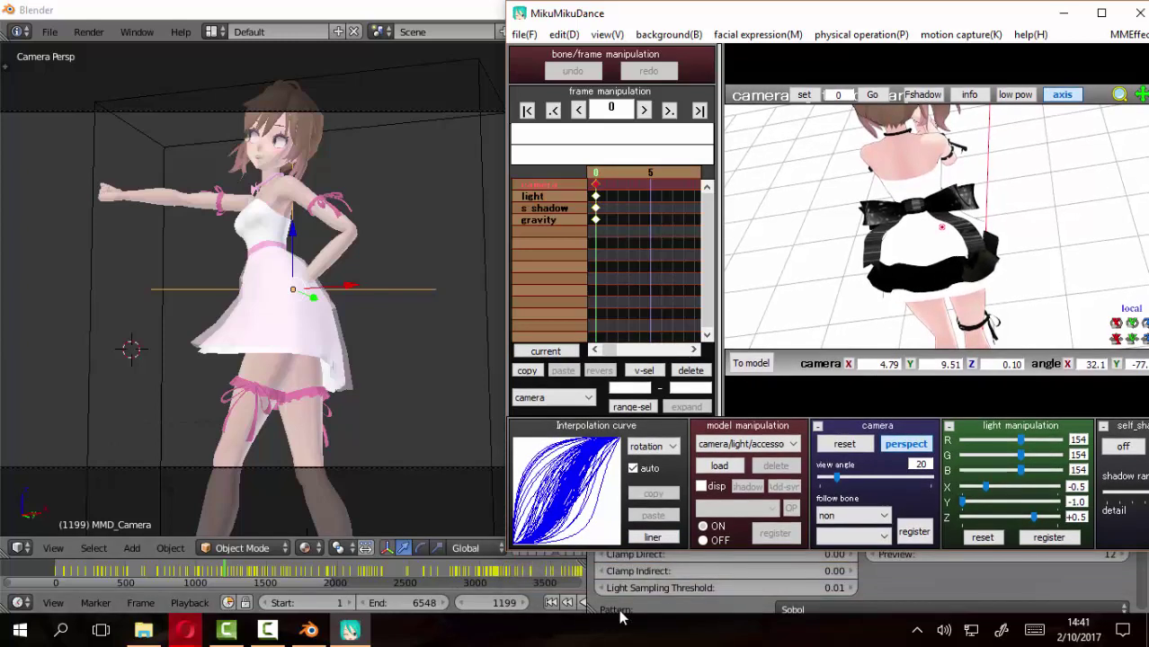
{"action": "left_click", "coordinate": [590, 576]}
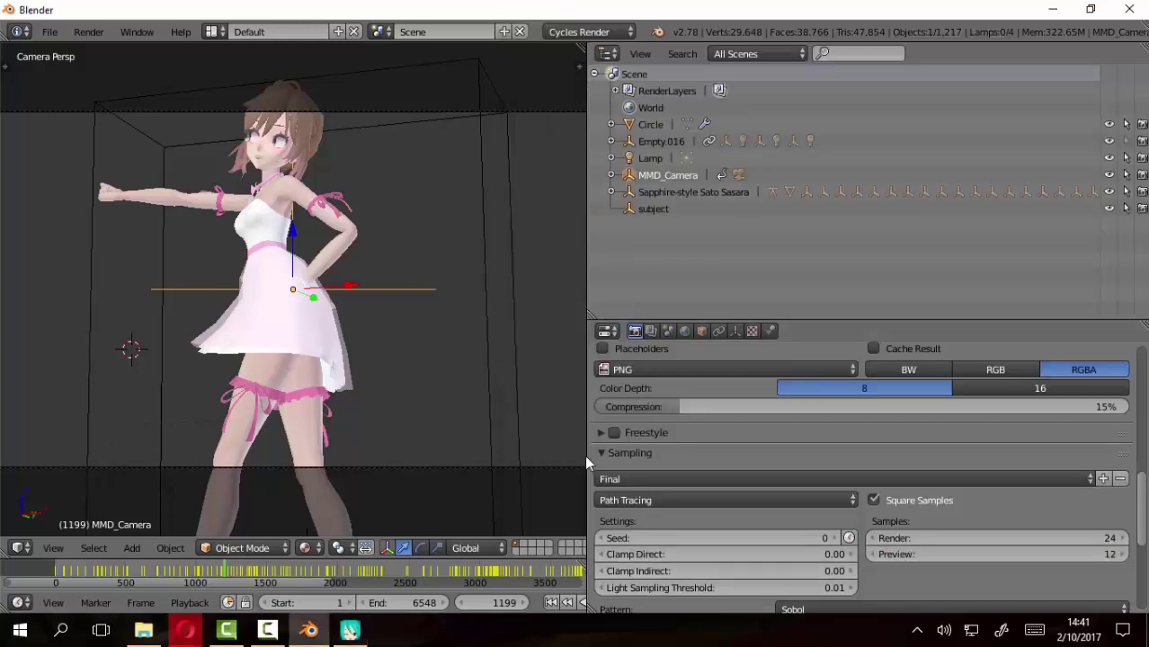
{"action": "left_click_drag", "start_coordinate": [587, 455], "coordinate": [653, 454]}
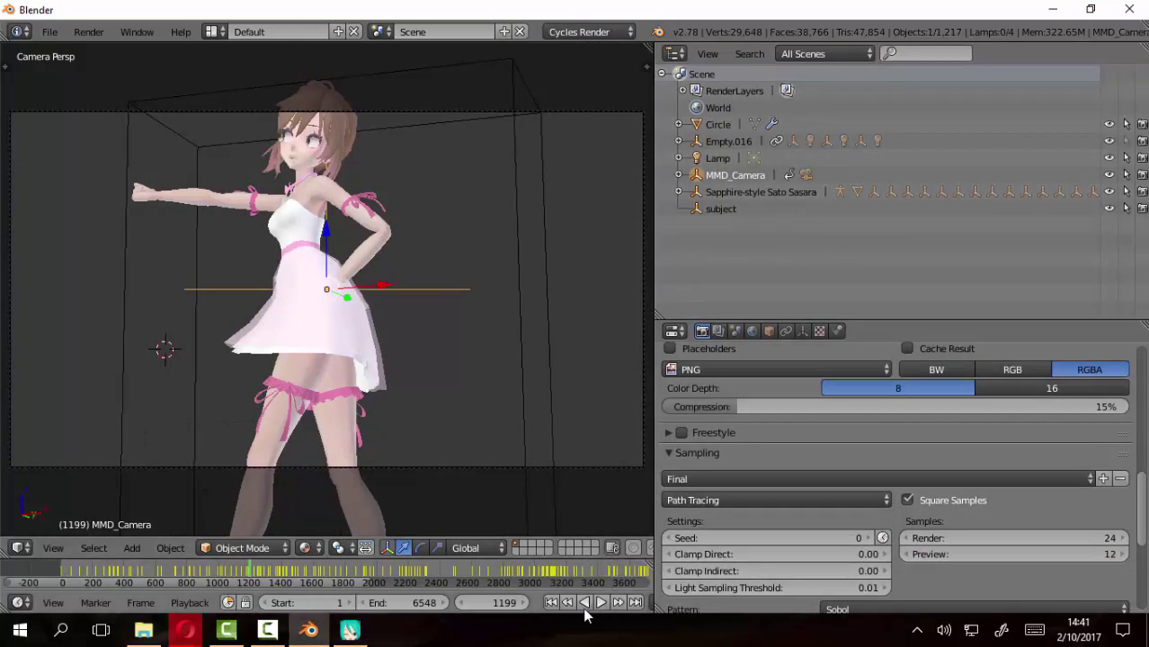
Rewind Blender to frame 1, then reposition, stretch and maximize the MikuMikuDance window
{"action": "left_click", "coordinate": [551, 603]}
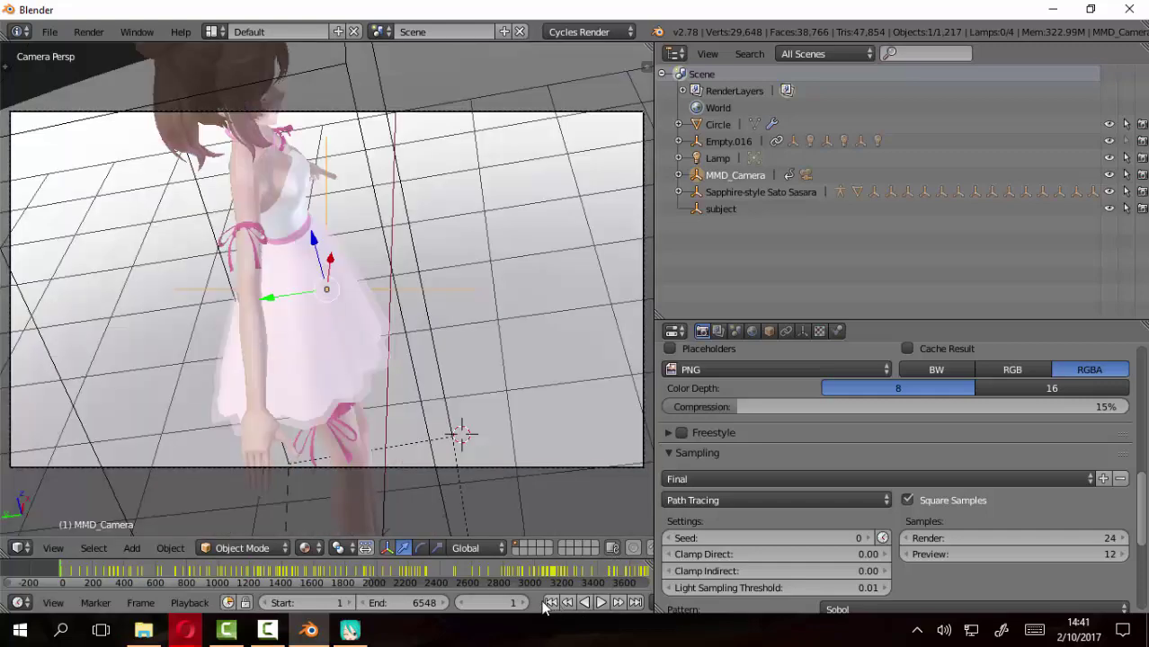
{"action": "left_click", "coordinate": [349, 633]}
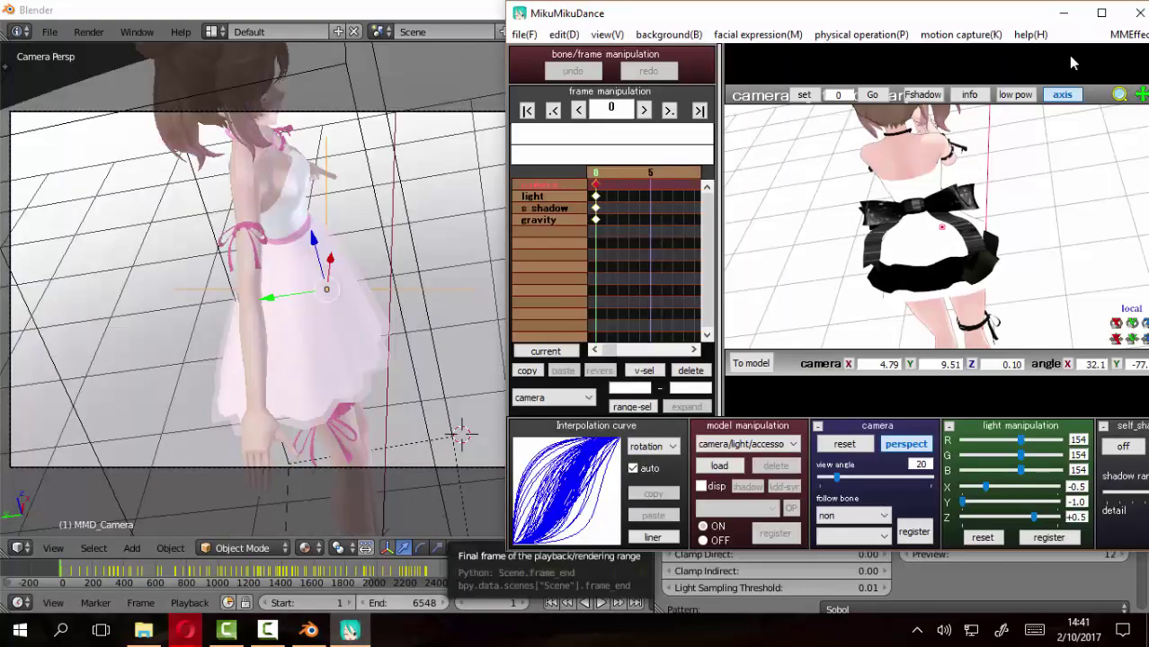
{"action": "left_click_drag", "start_coordinate": [994, 22], "coordinate": [946, 22]}
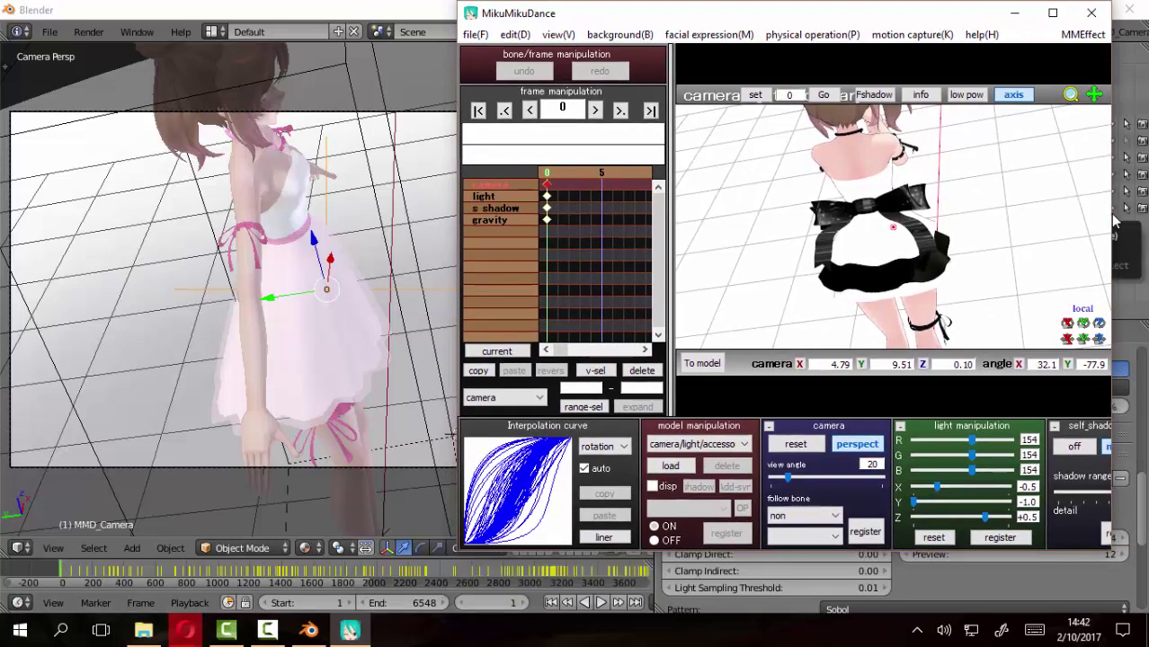
{"action": "left_click_drag", "start_coordinate": [1115, 222], "coordinate": [1148, 221]}
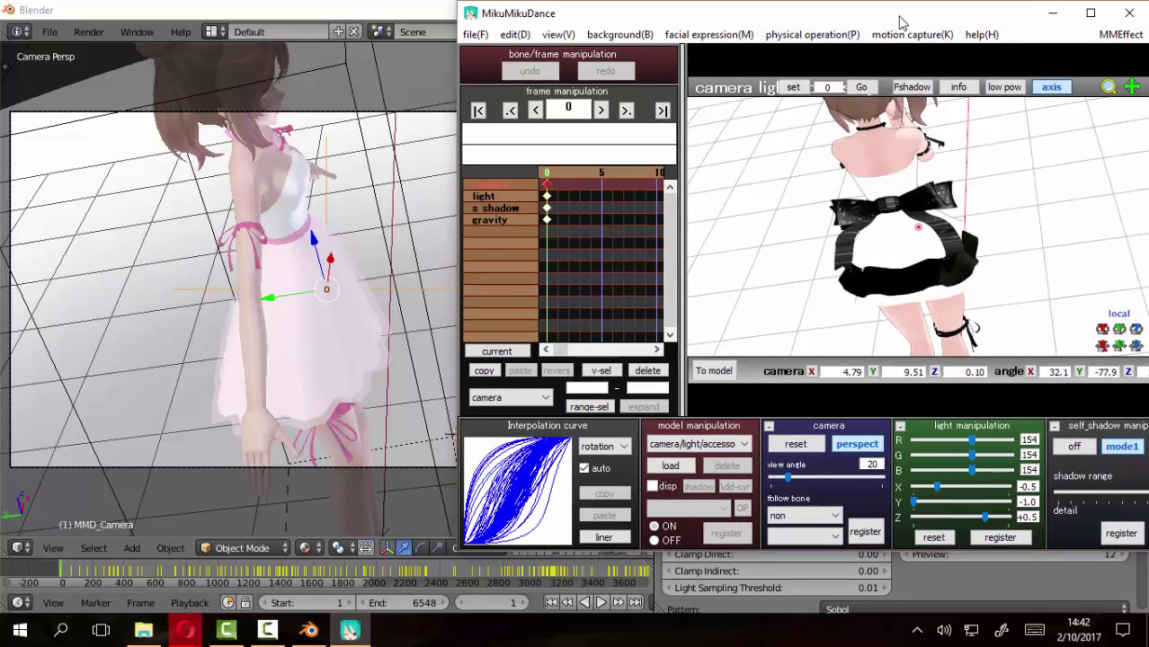
{"action": "left_click_drag", "start_coordinate": [902, 21], "coordinate": [763, 22]}
{"action": "left_click_drag", "start_coordinate": [1008, 251], "coordinate": [1148, 241]}
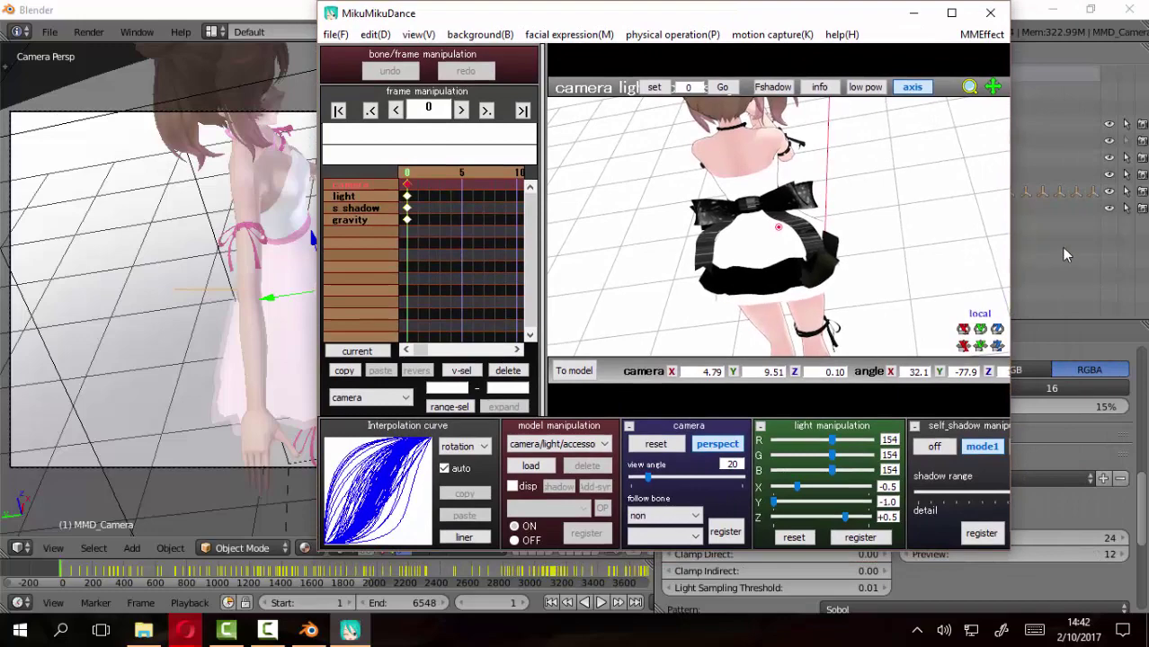
{"action": "double_click", "coordinate": [803, 15]}
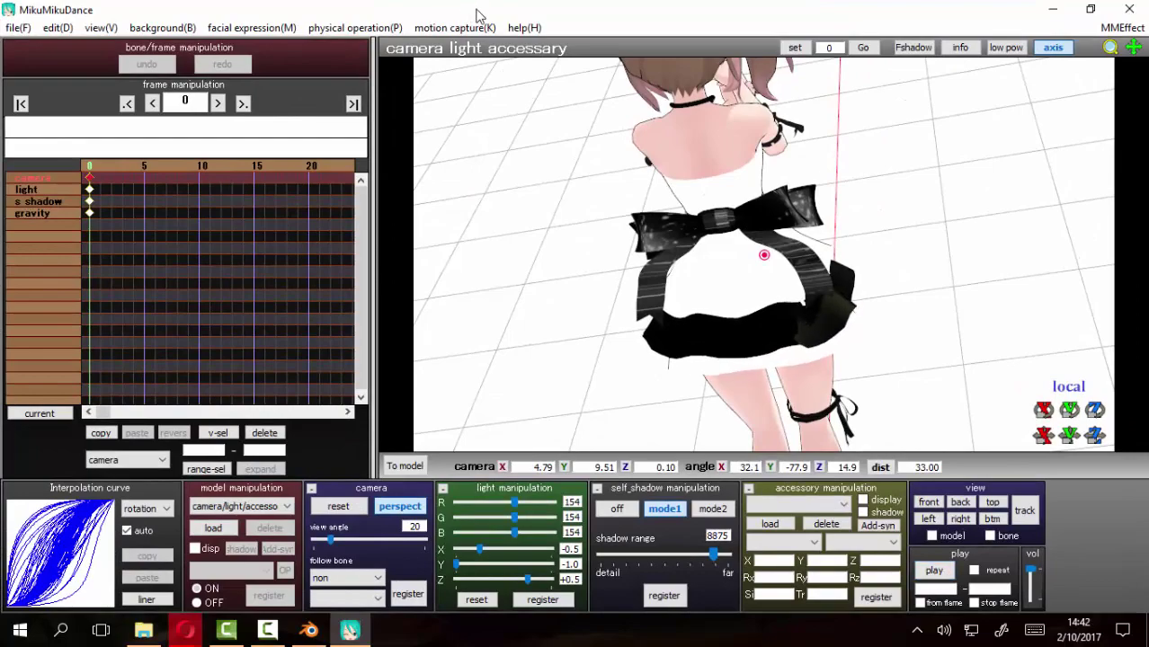
{"action": "left_click_drag", "start_coordinate": [480, 16], "coordinate": [441, 19]}
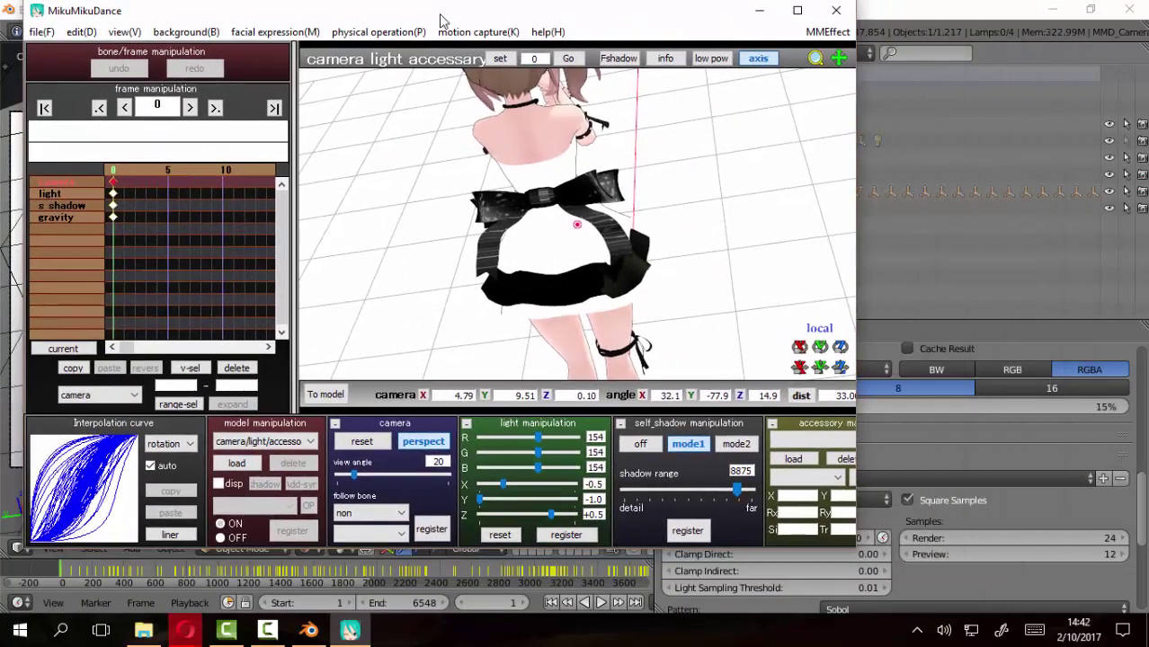
{"action": "double_click", "coordinate": [441, 20]}
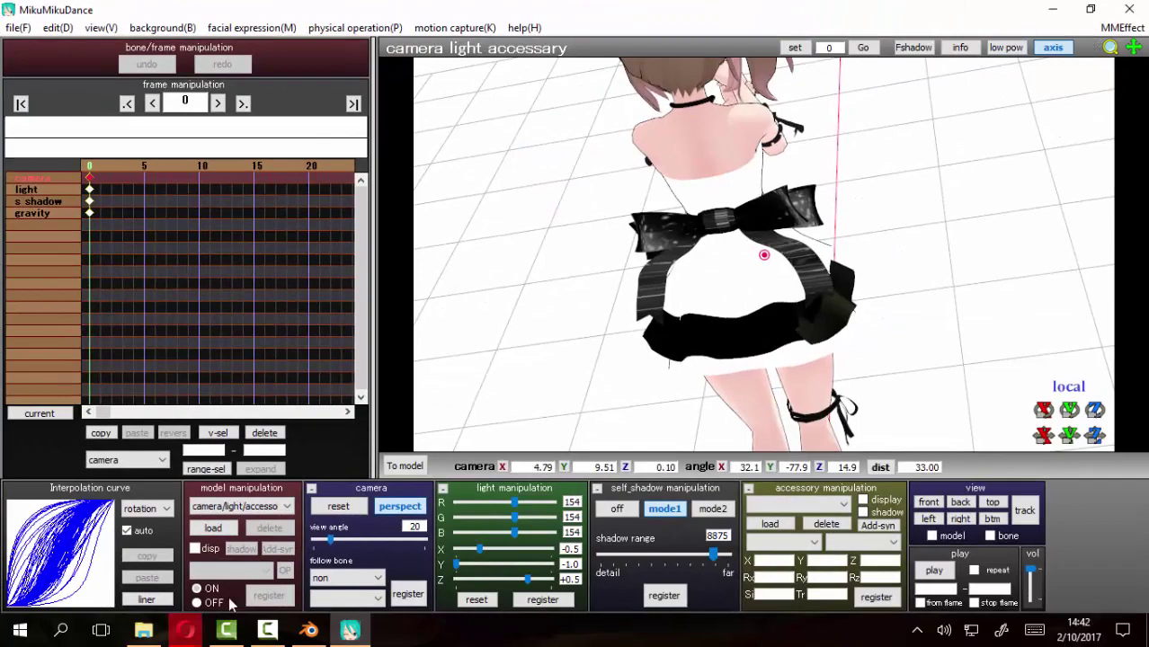
Place the restored Blender window on the right and start MikuMikuDance's dance playback
{"action": "left_click", "coordinate": [309, 632]}
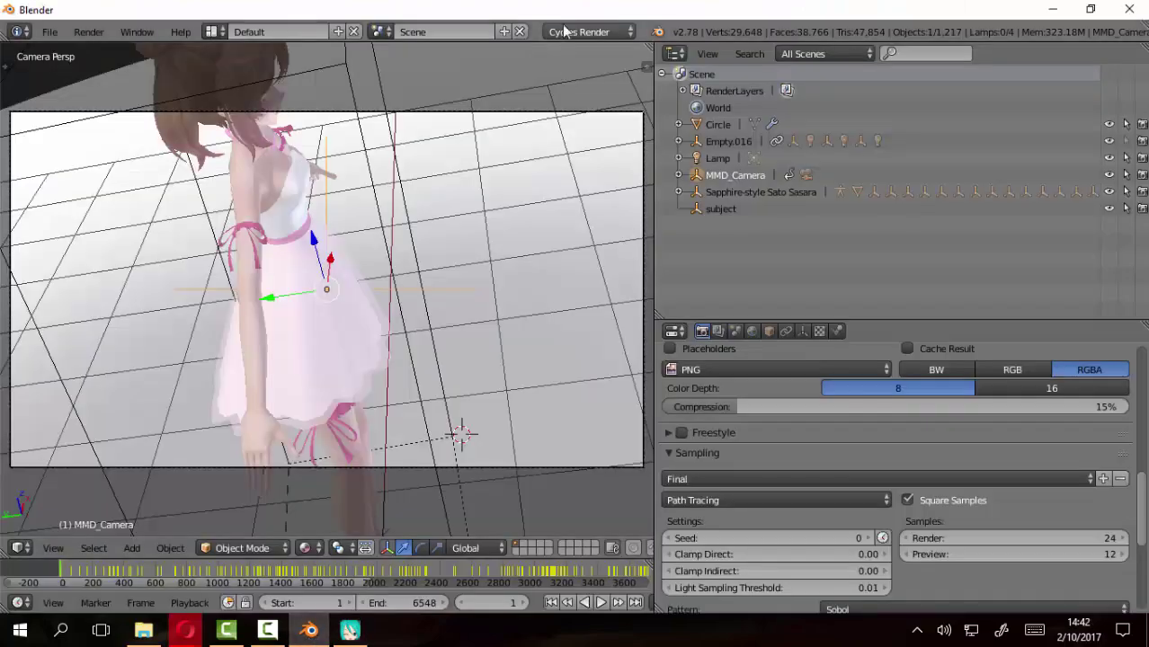
{"action": "left_click_drag", "start_coordinate": [529, 11], "coordinate": [935, 16]}
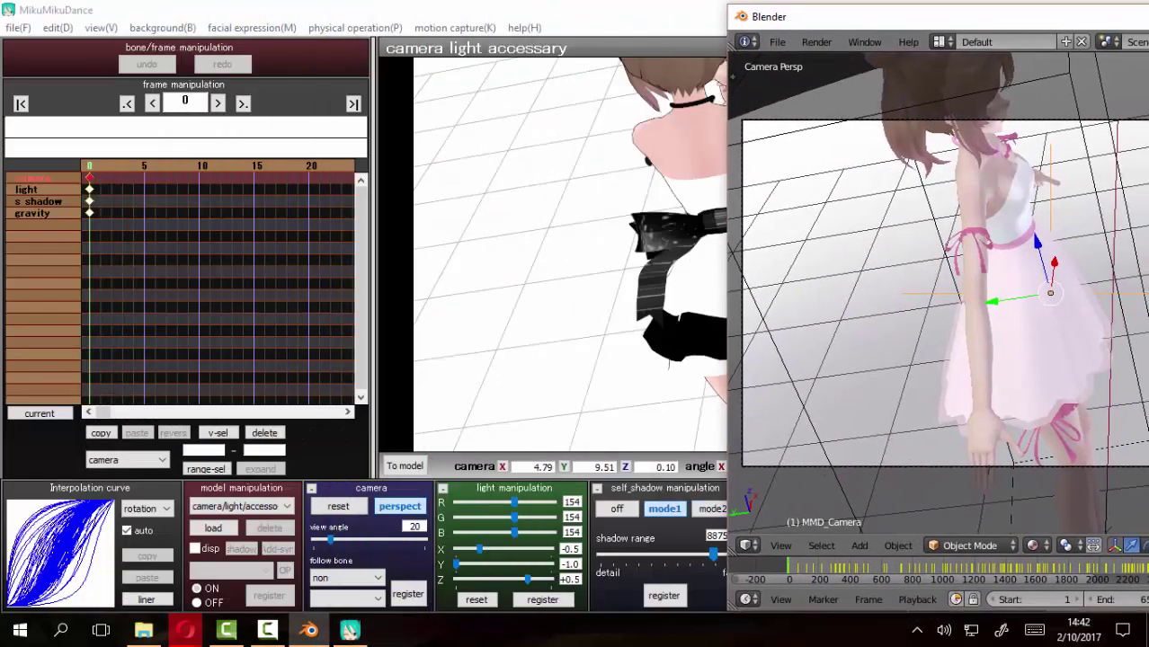
{"action": "left_click_drag", "start_coordinate": [788, 16], "coordinate": [771, 14]}
{"action": "left_click", "coordinate": [663, 15]}
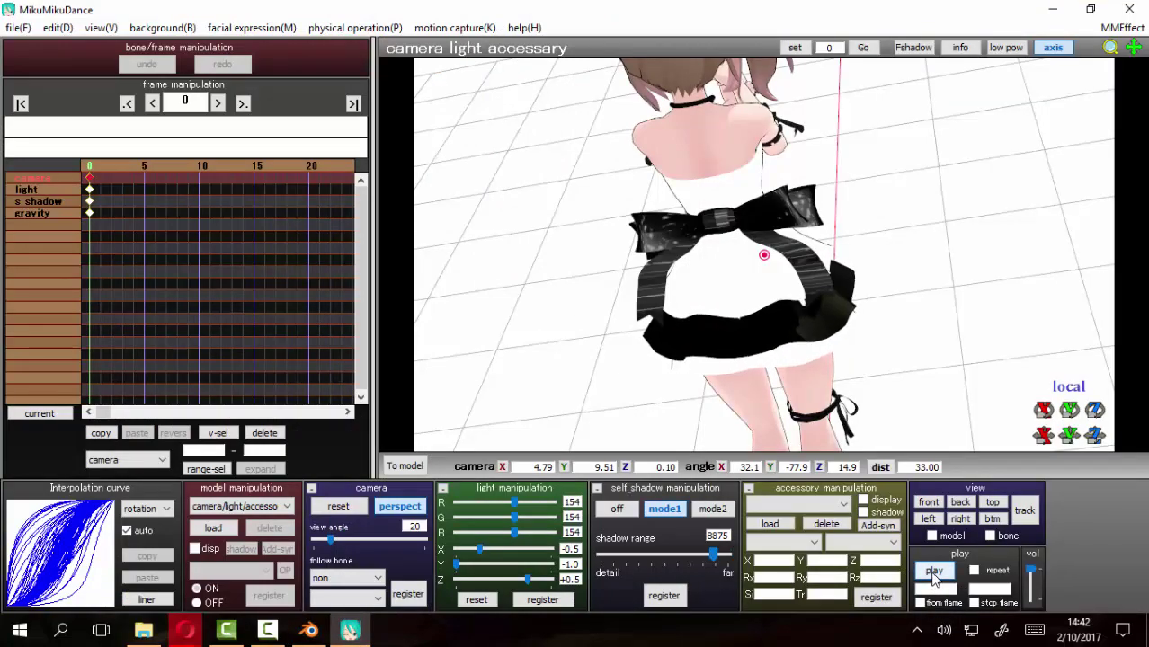
{"action": "left_click", "coordinate": [934, 572]}
Start Blender's playback and drag the MikuMikuDance window left beside Blender
{"action": "key", "text": "alt+Tab"}
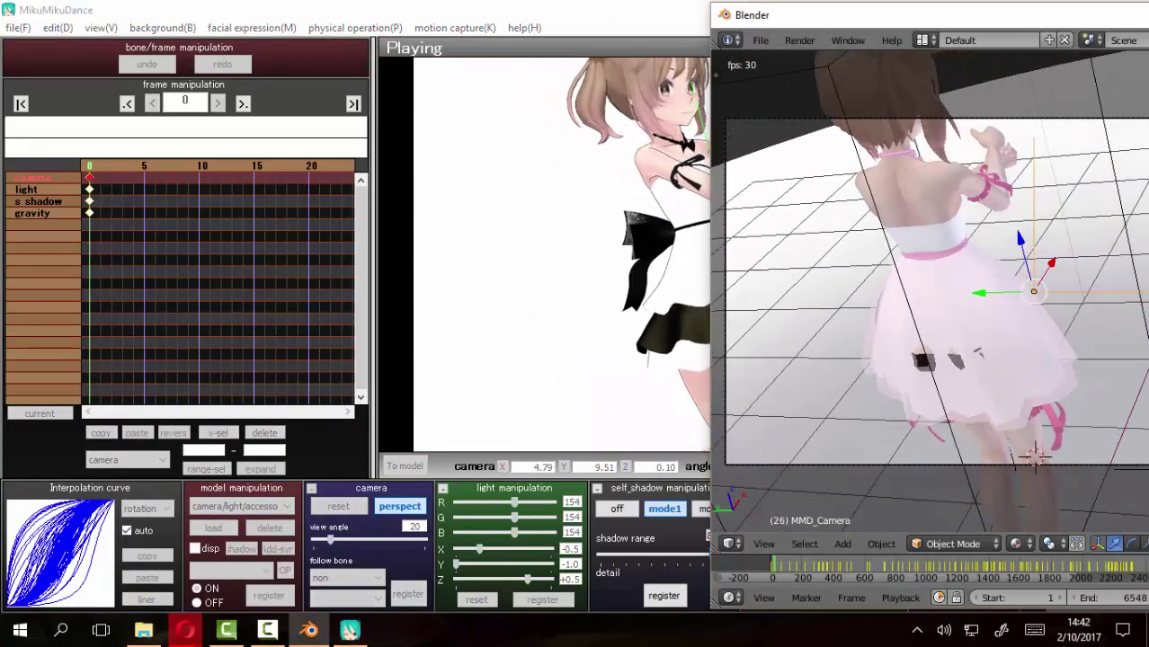
{"action": "left_click_drag", "start_coordinate": [810, 14], "coordinate": [773, 25]}
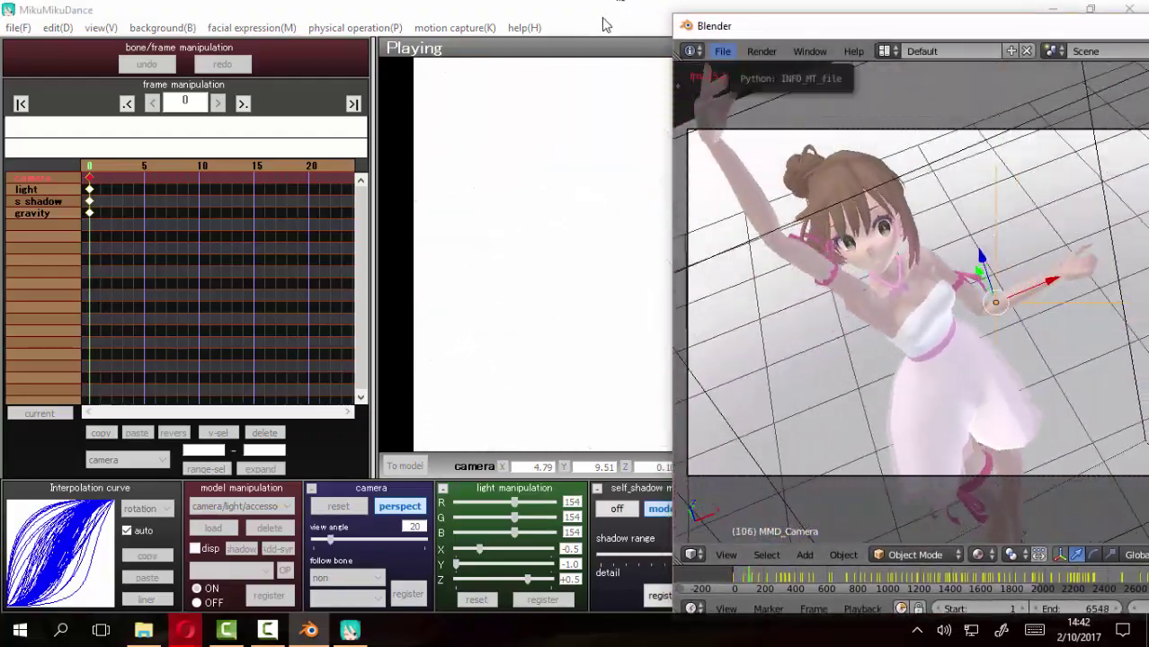
{"action": "left_click", "coordinate": [509, 32]}
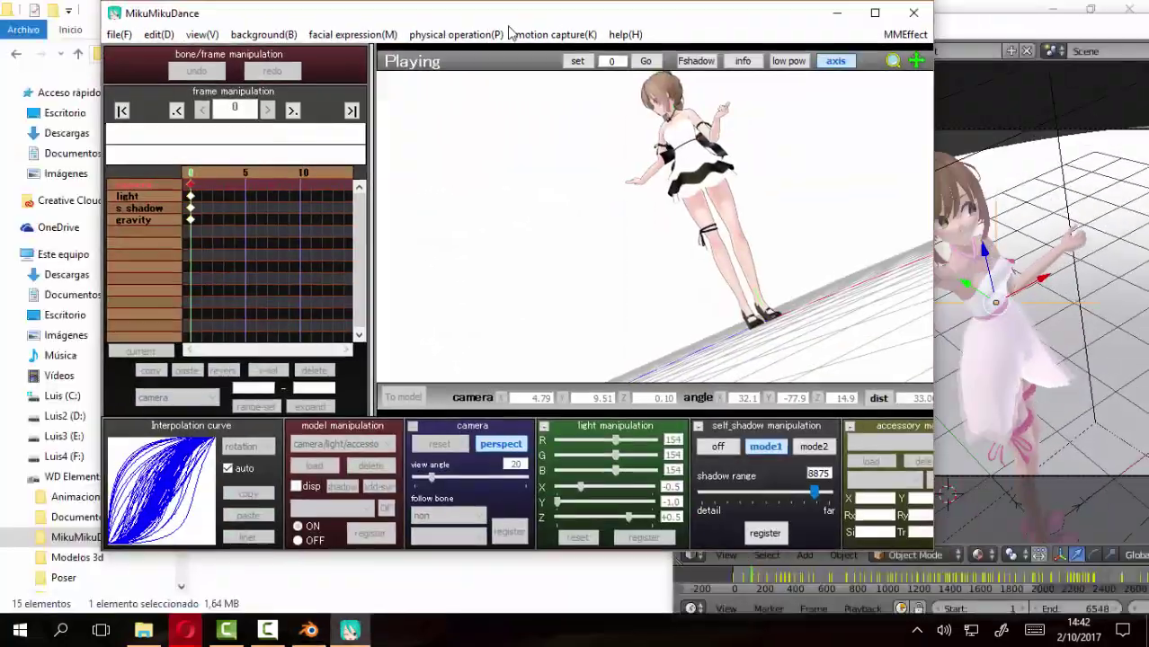
{"action": "left_click_drag", "start_coordinate": [509, 27], "coordinate": [263, 56]}
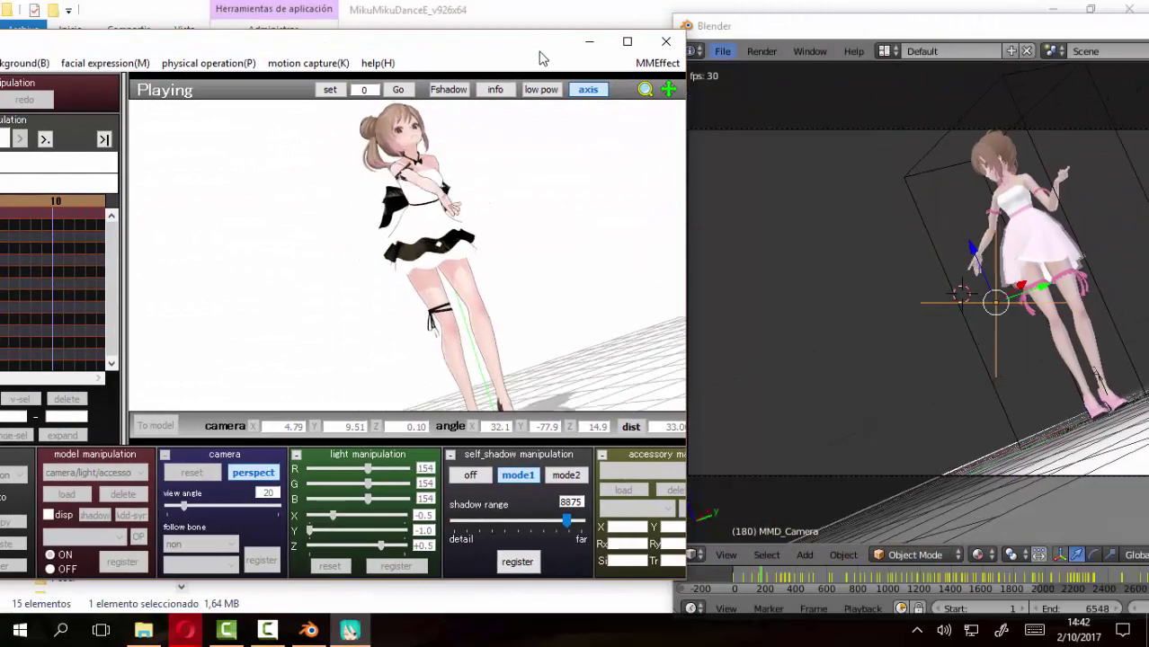
{"action": "left_click_drag", "start_coordinate": [540, 59], "coordinate": [513, 37]}
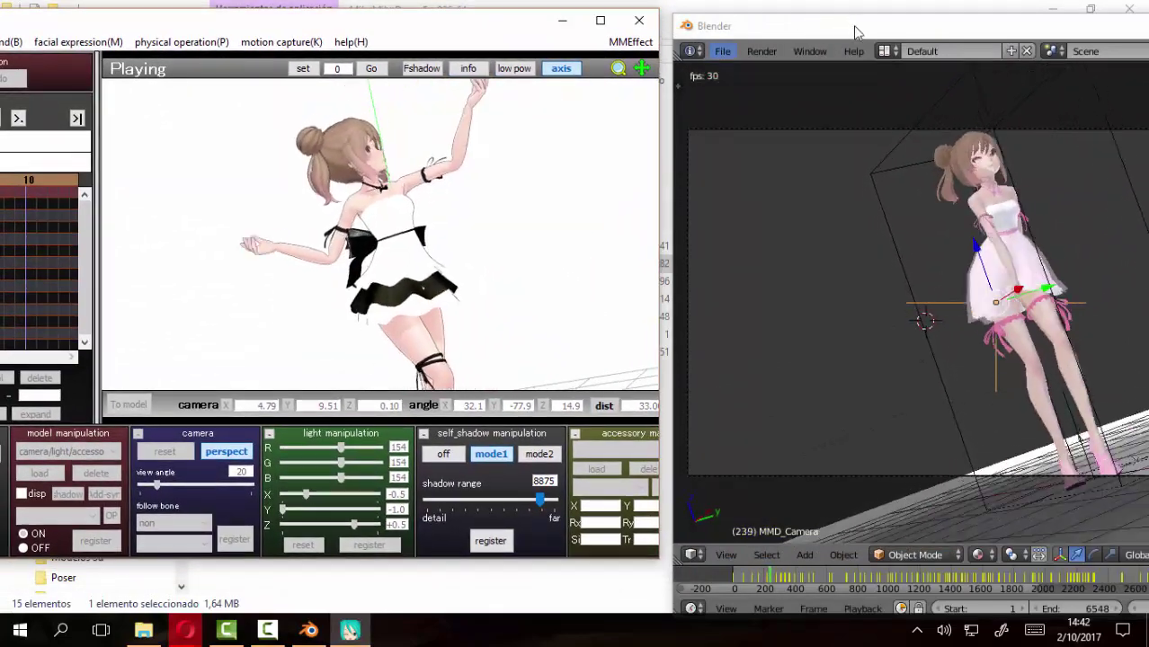
{"action": "left_click_drag", "start_coordinate": [856, 32], "coordinate": [840, 28]}
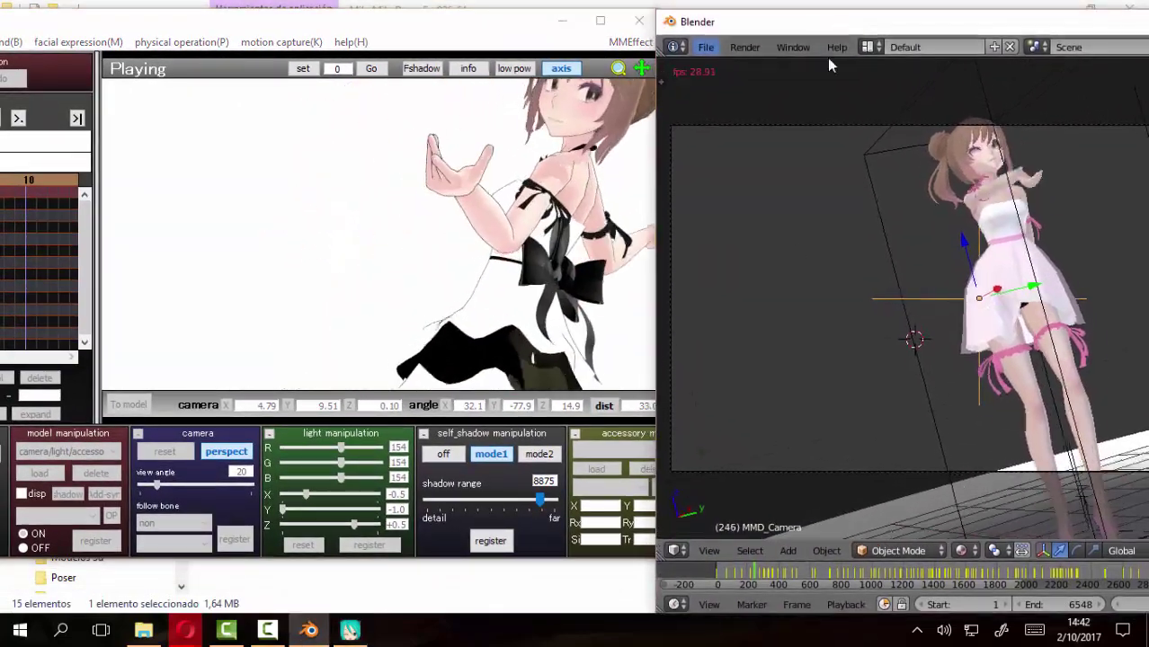